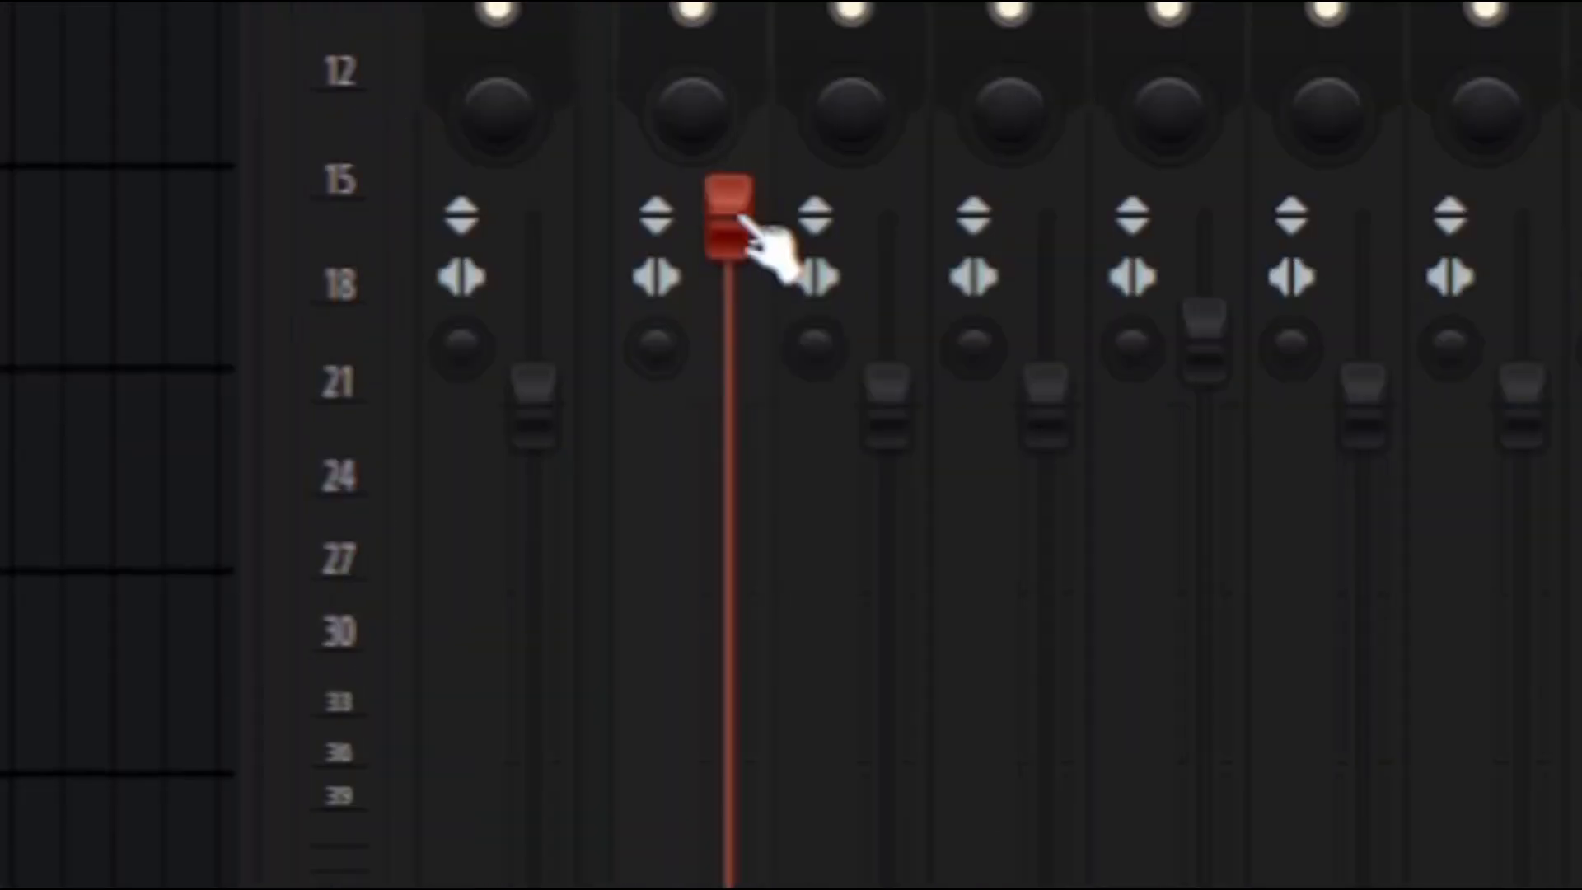
Turn off the Fruity Limiter on mixer tracks 14 to 17, the Quanta and Serum inserts.
{"action": "right_click", "coordinate": [515, 514]}
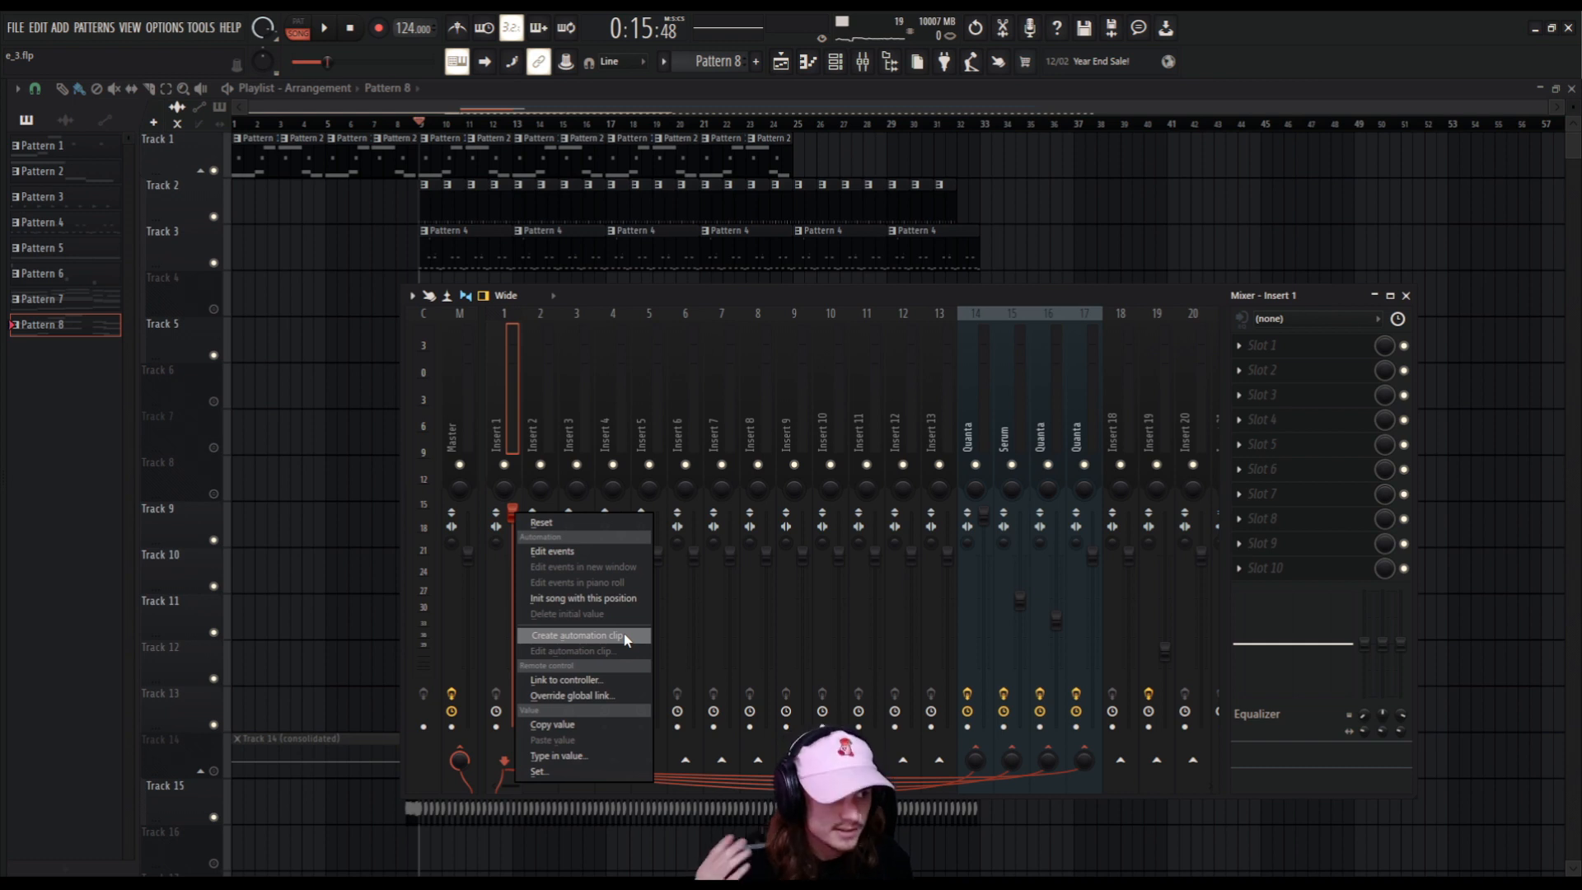
{"action": "left_click", "coordinate": [523, 401]}
{"action": "left_click", "coordinate": [969, 422]}
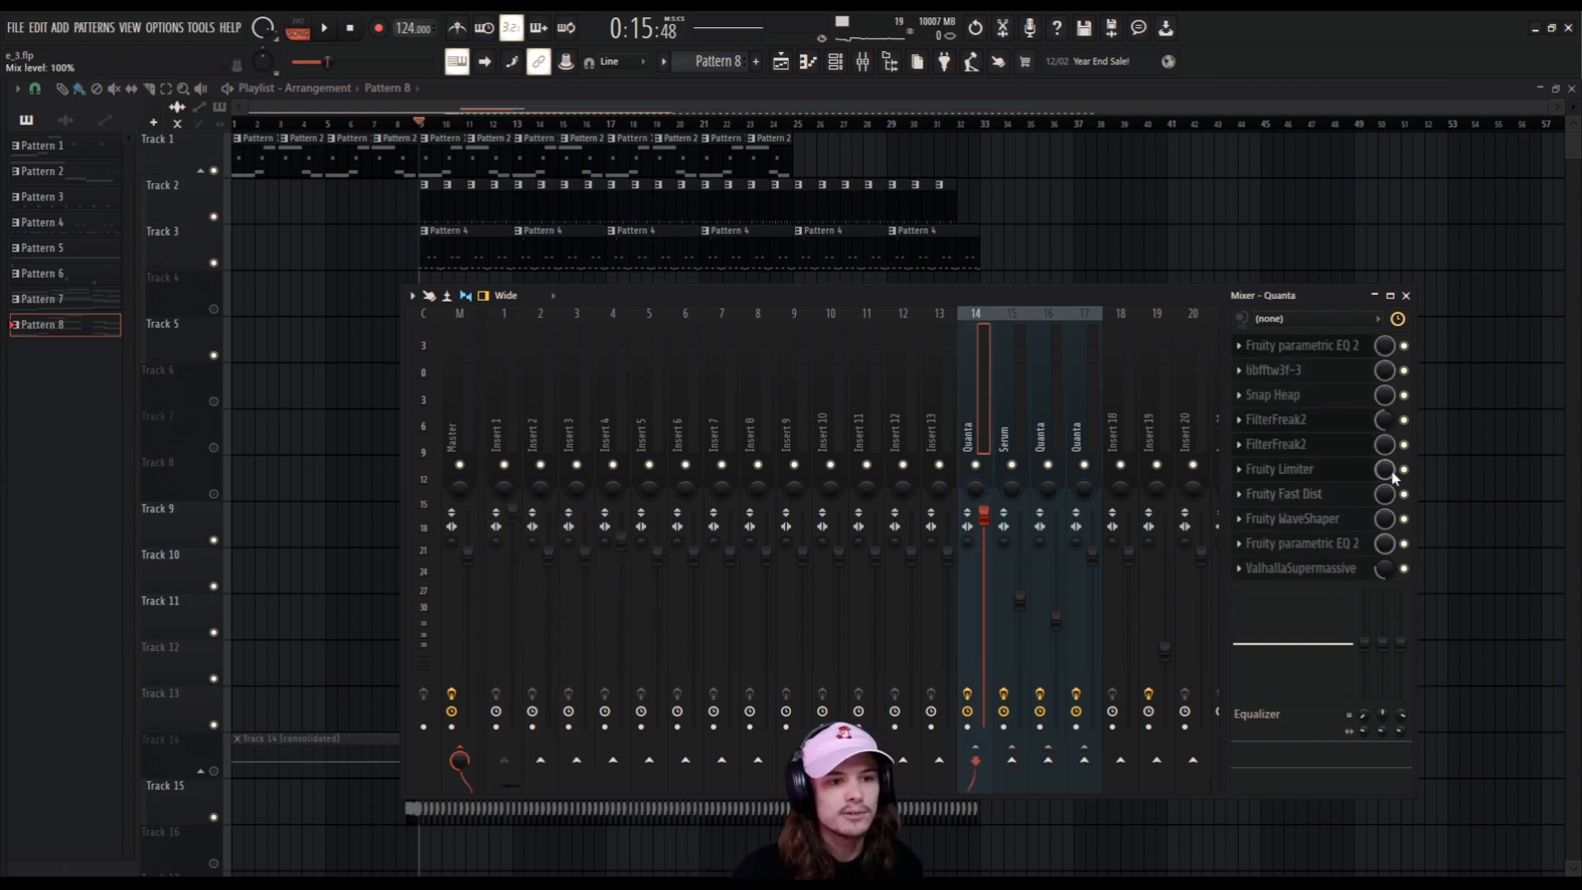
{"action": "key", "text": "Right"}
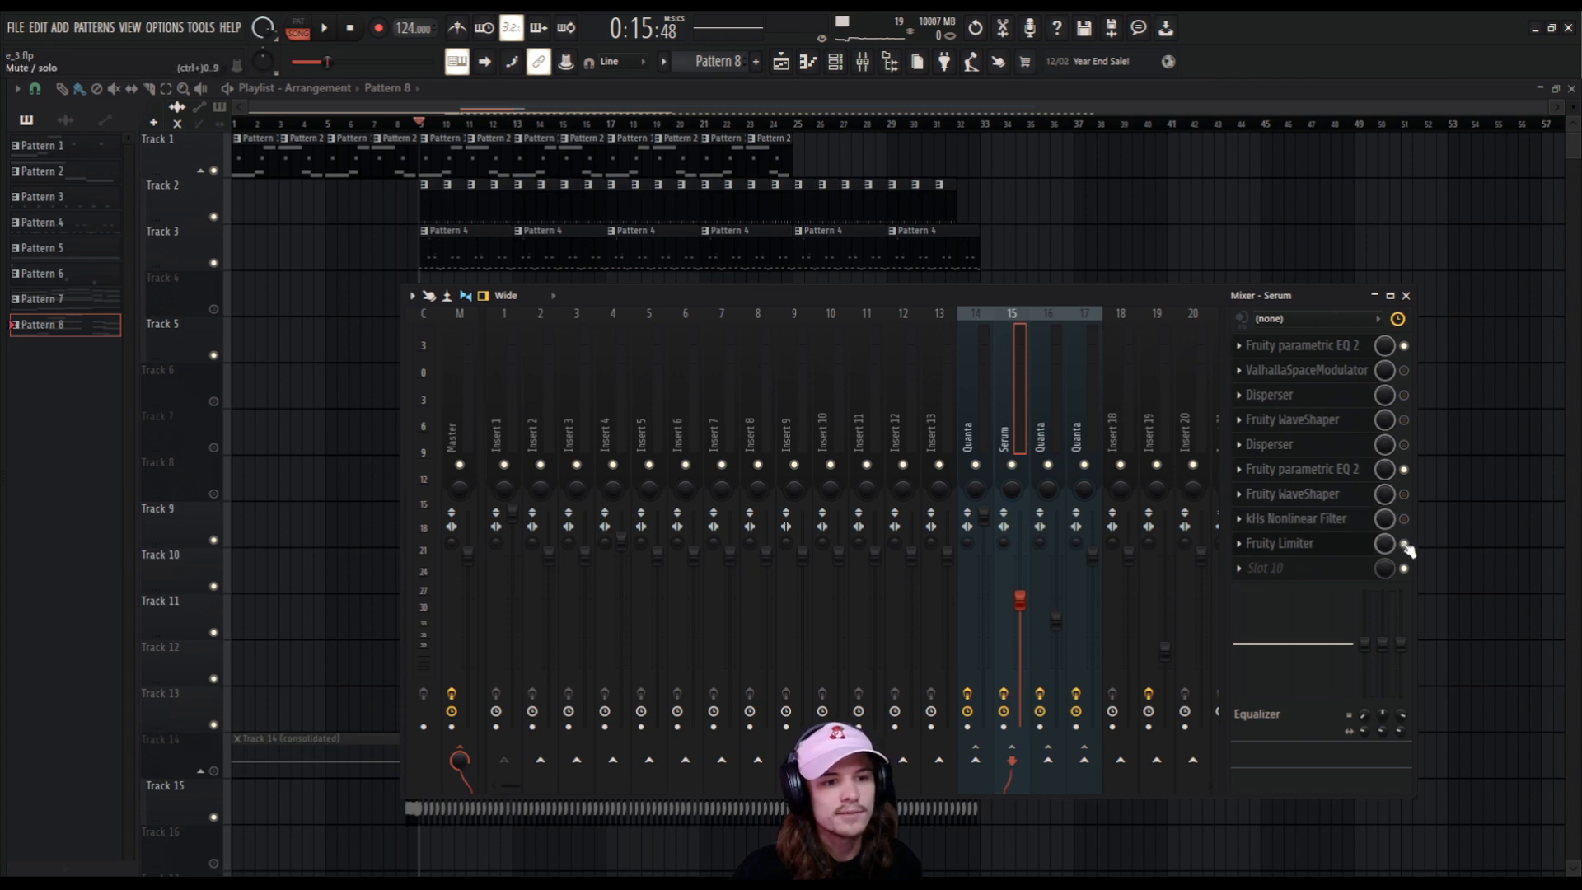
{"action": "left_click", "coordinate": [1042, 428]}
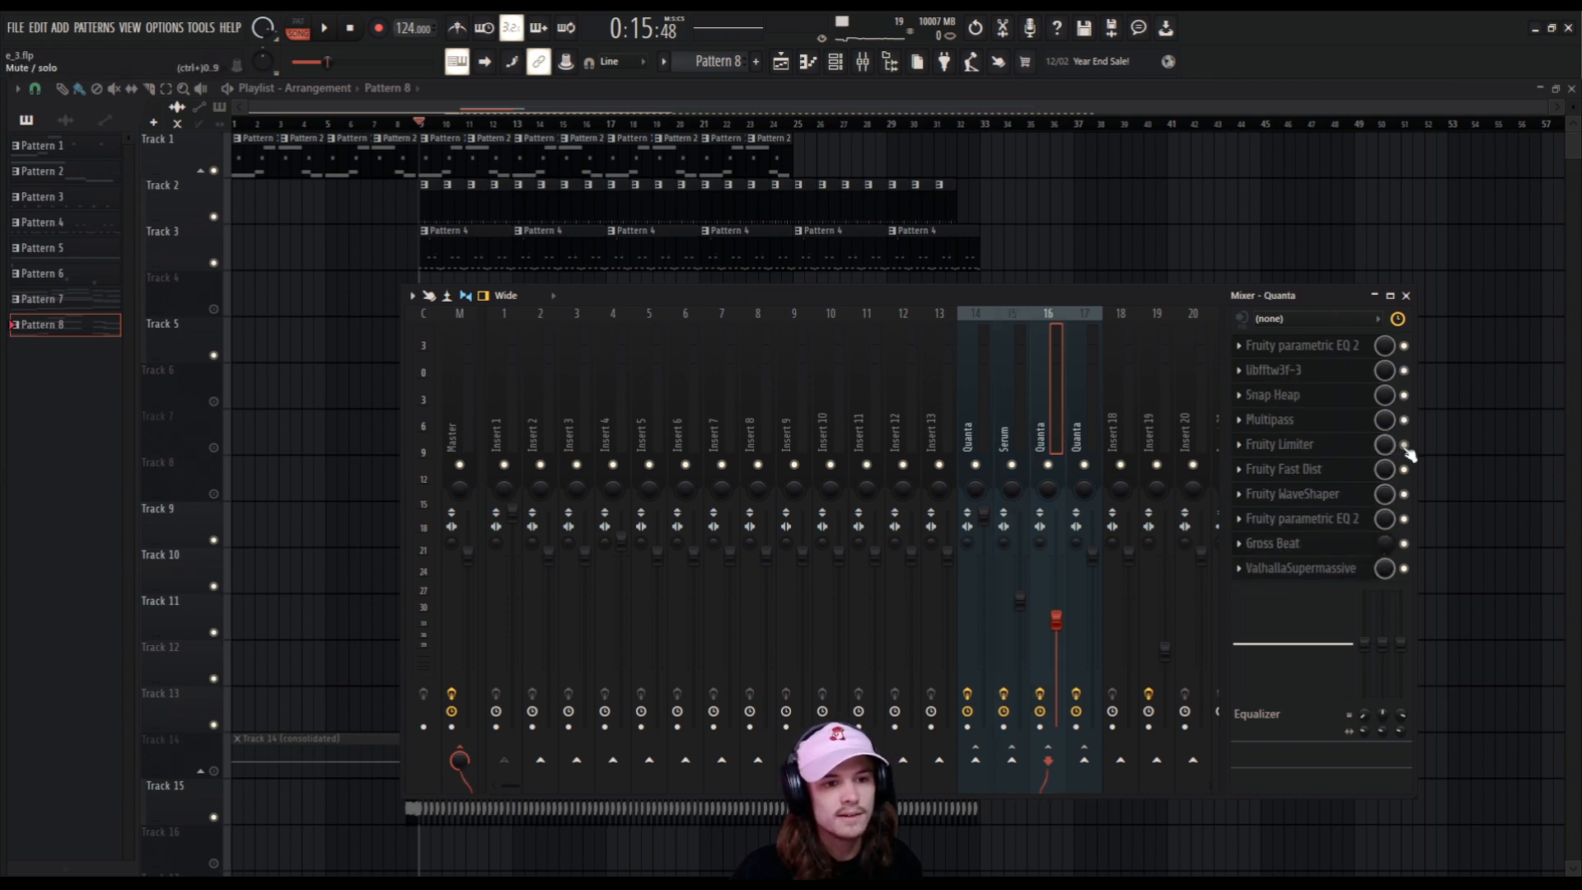
{"action": "left_click", "coordinate": [1089, 430]}
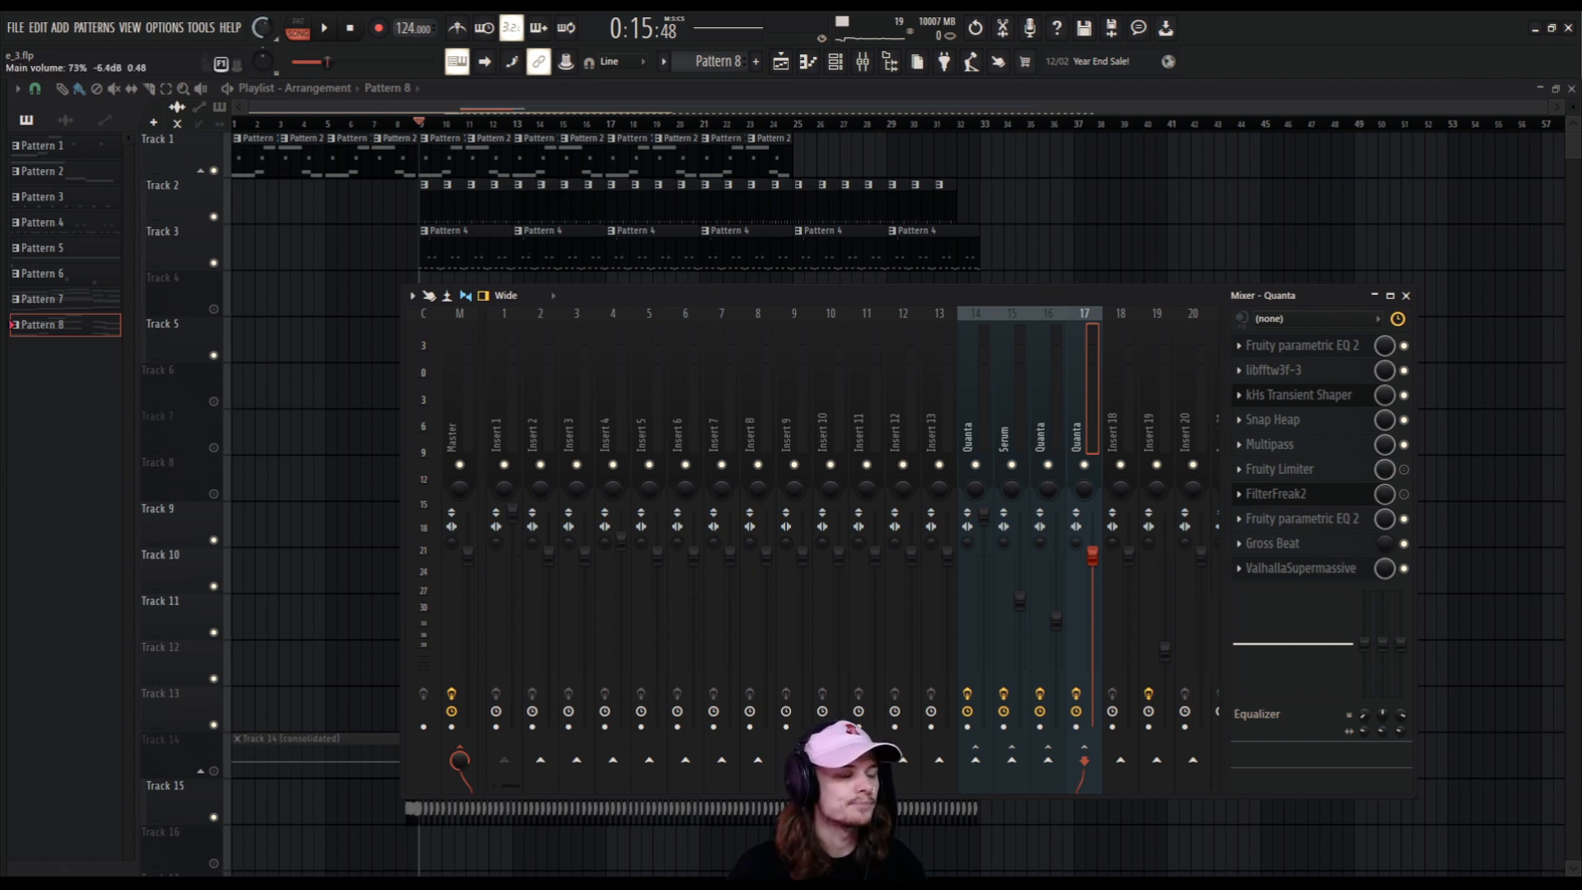
Play the arrangement from bar 9 with the limiters off and raise the main volume to about 98%.
{"action": "key", "text": "space"}
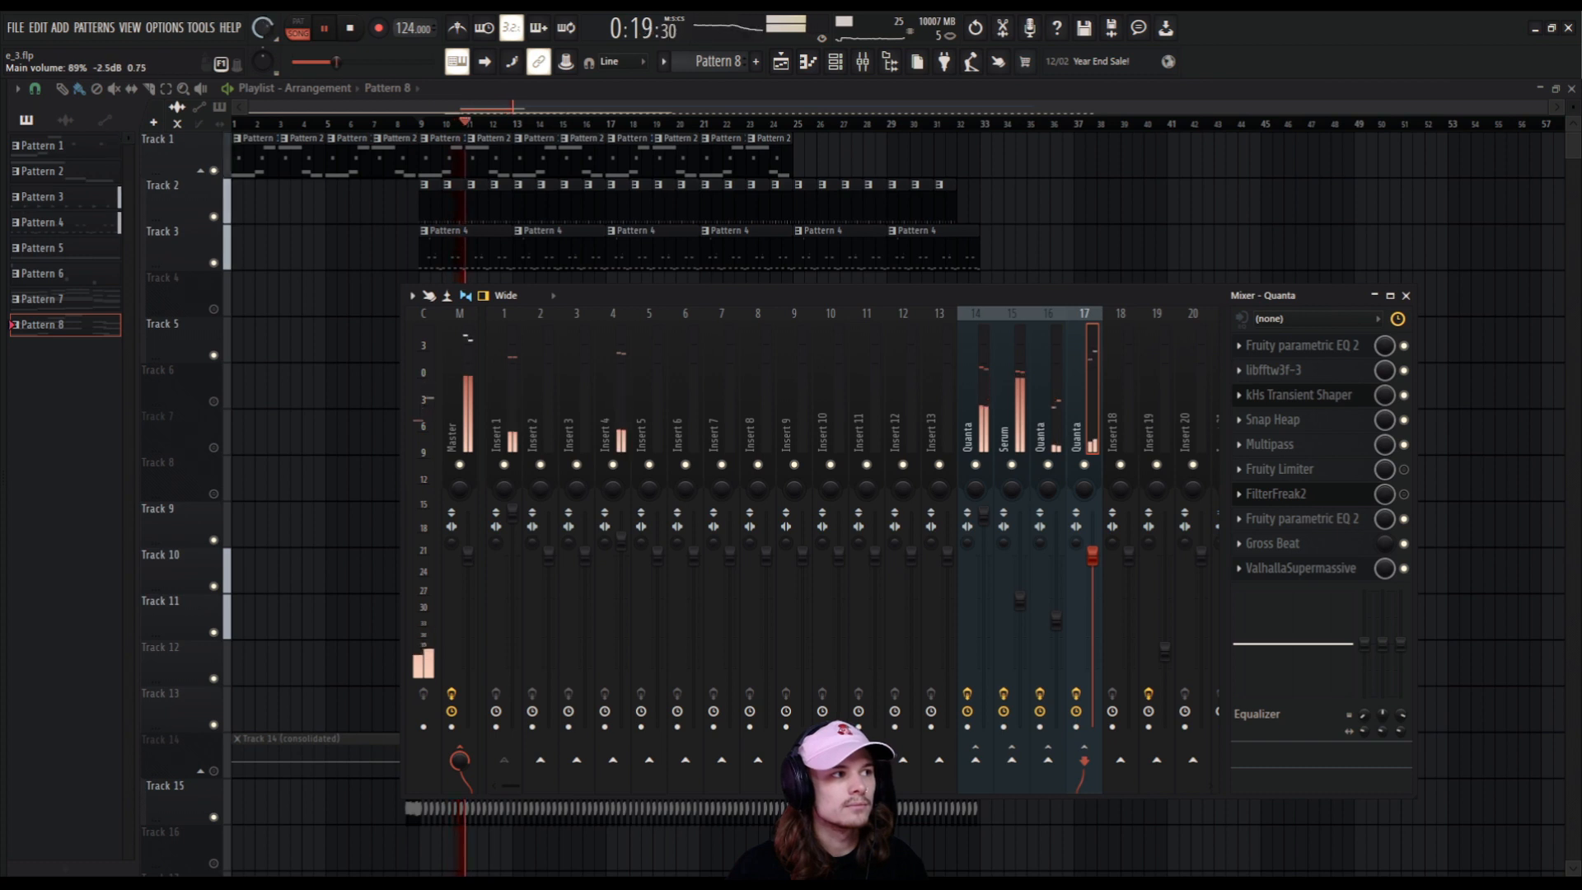
{"action": "left_click_drag", "start_coordinate": [265, 30], "coordinate": [265, 23]}
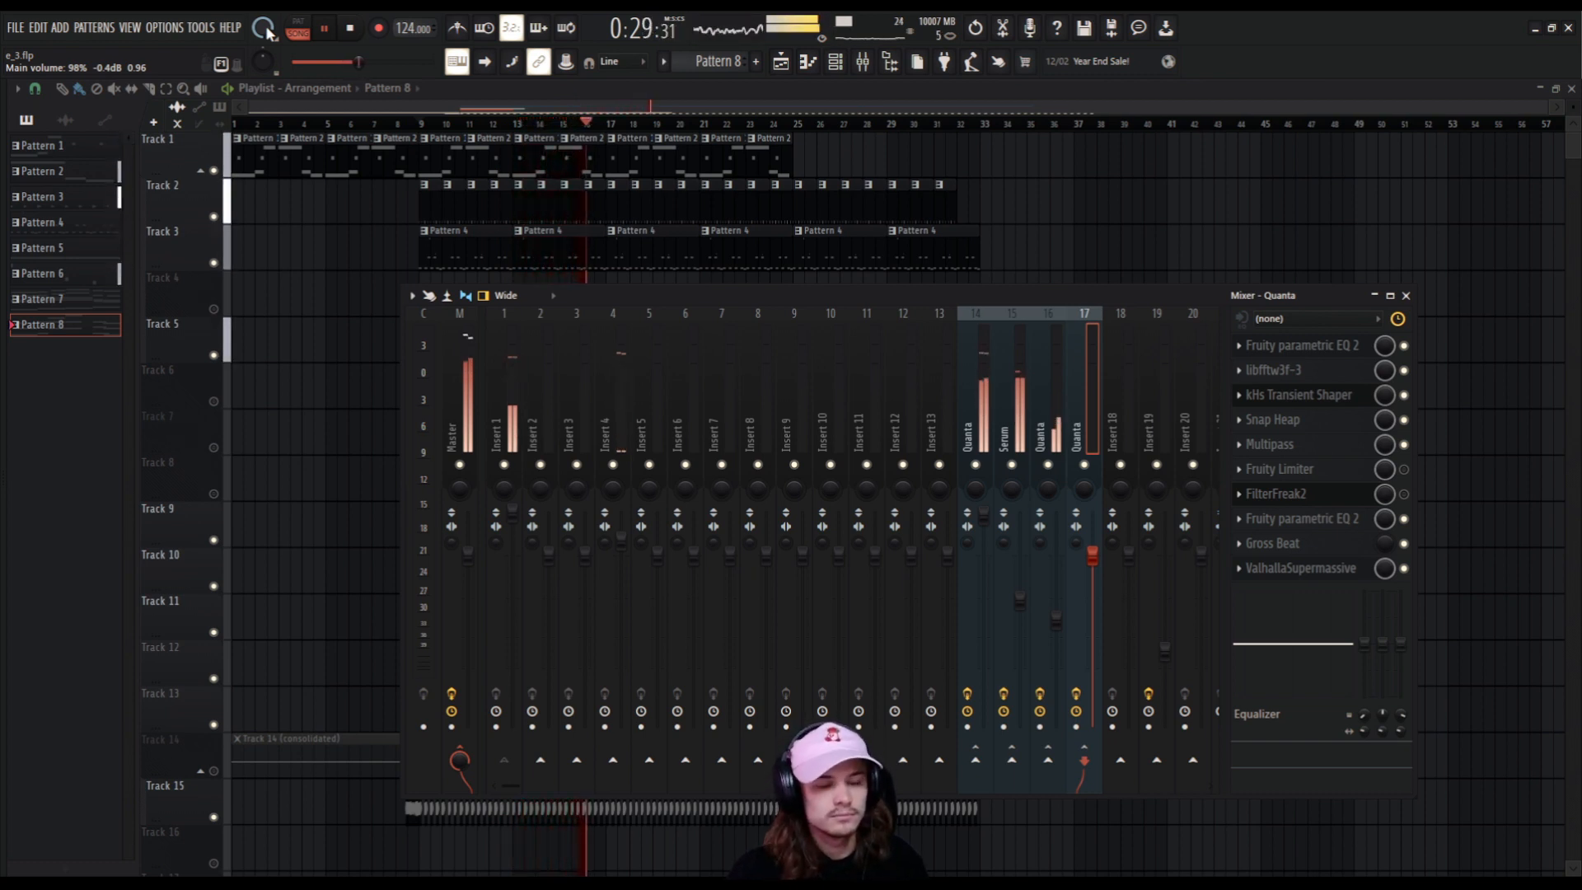
{"action": "key", "text": "space"}
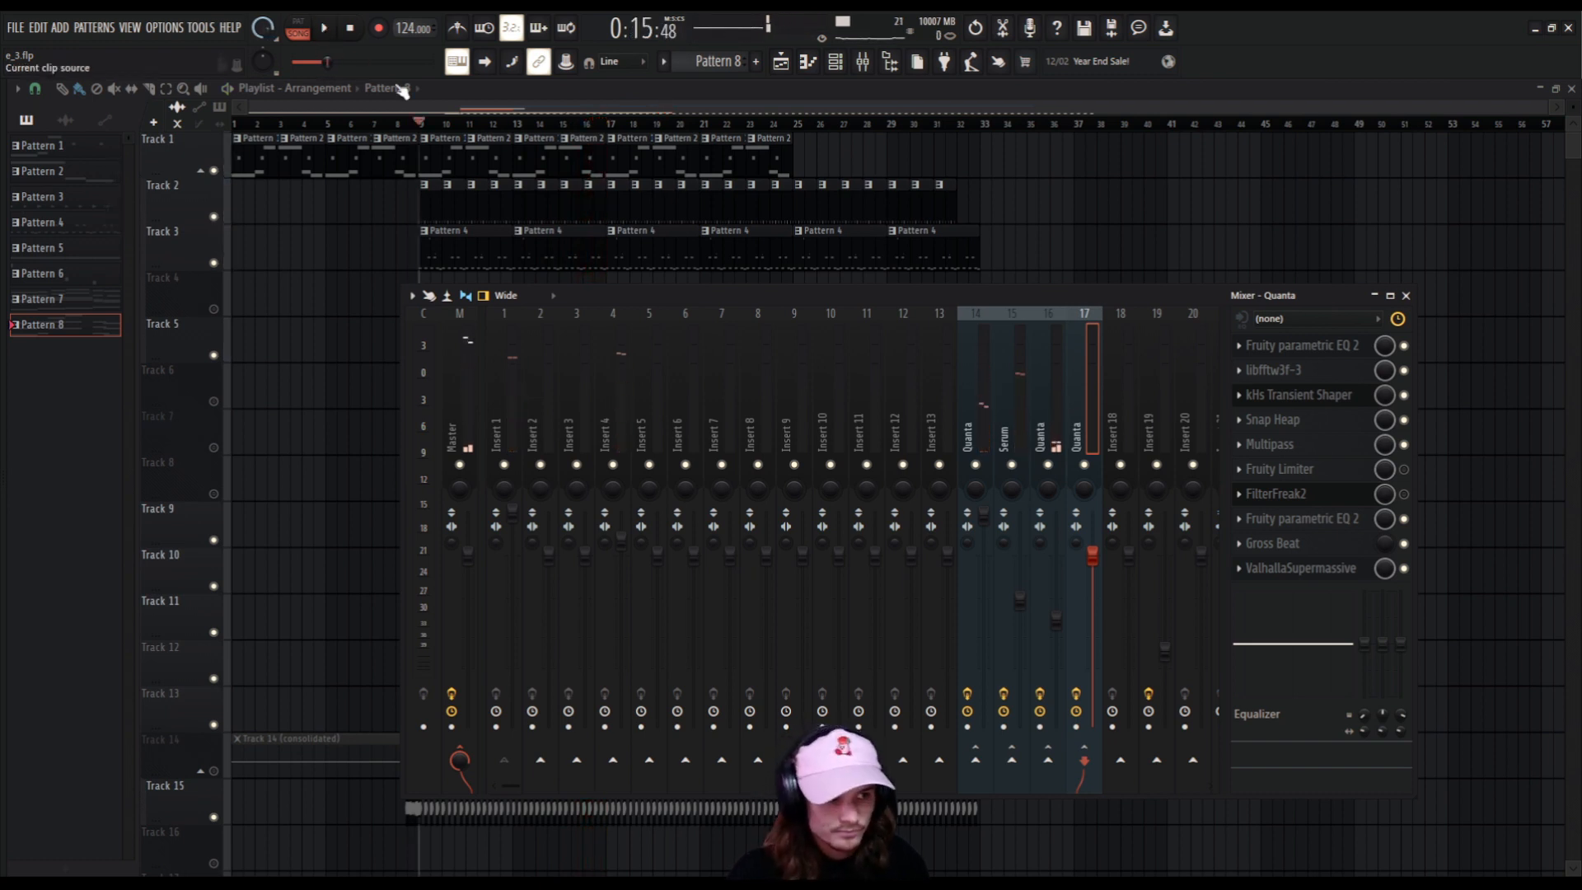
Turn the Fruity Limiter back on for mixer tracks 14 to 17 and play the arrangement from bar 9.
{"action": "left_click", "coordinate": [993, 380]}
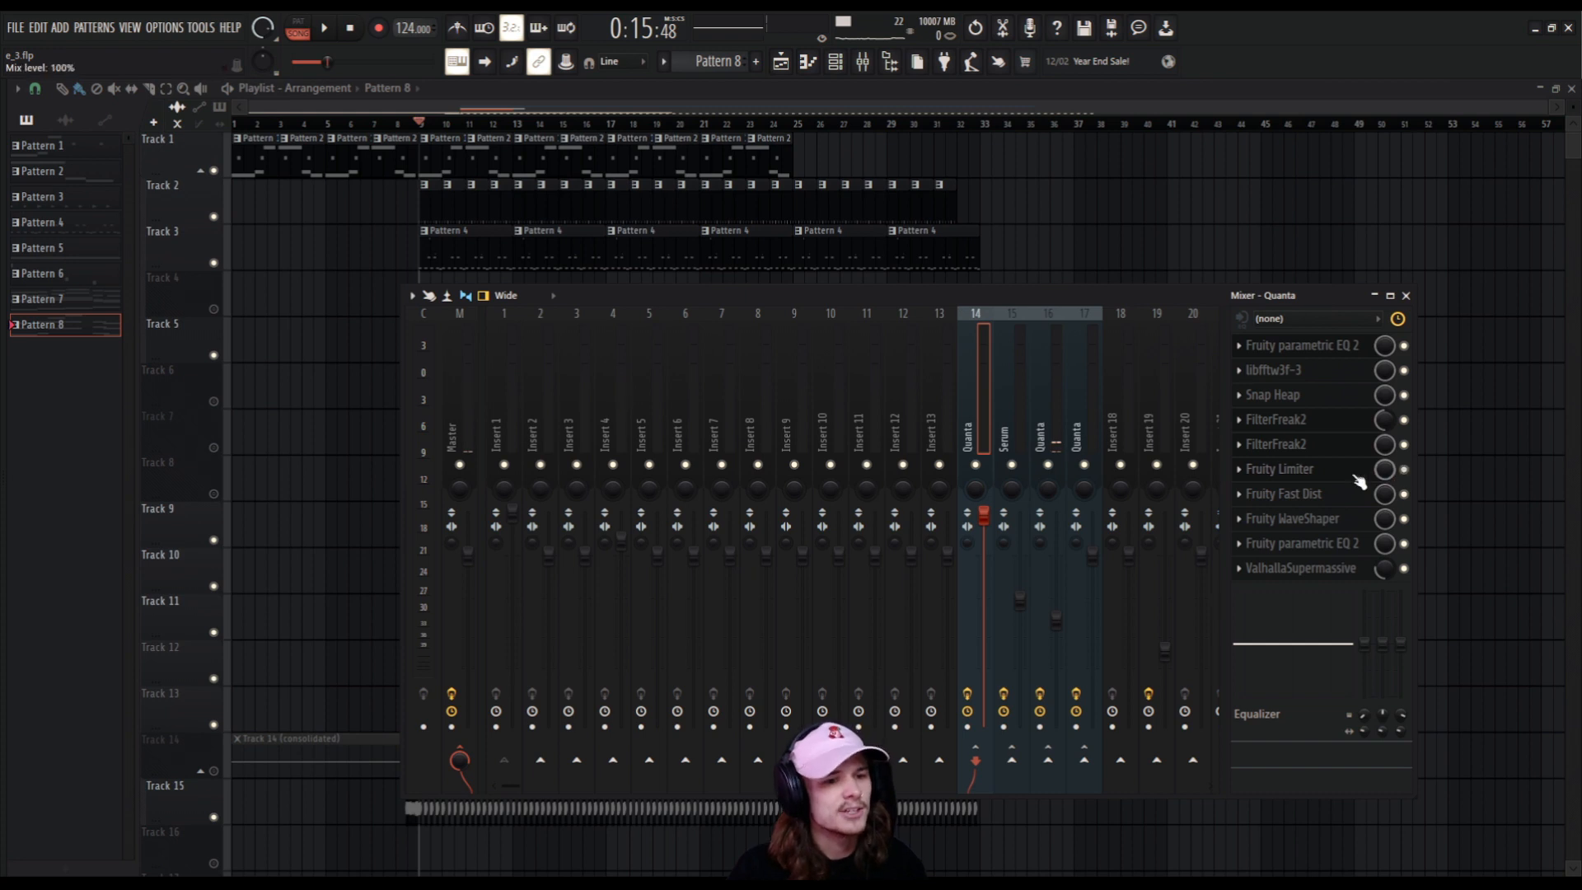
{"action": "key", "text": "Right"}
{"action": "key", "text": "Right"}
{"action": "key", "text": "Right"}
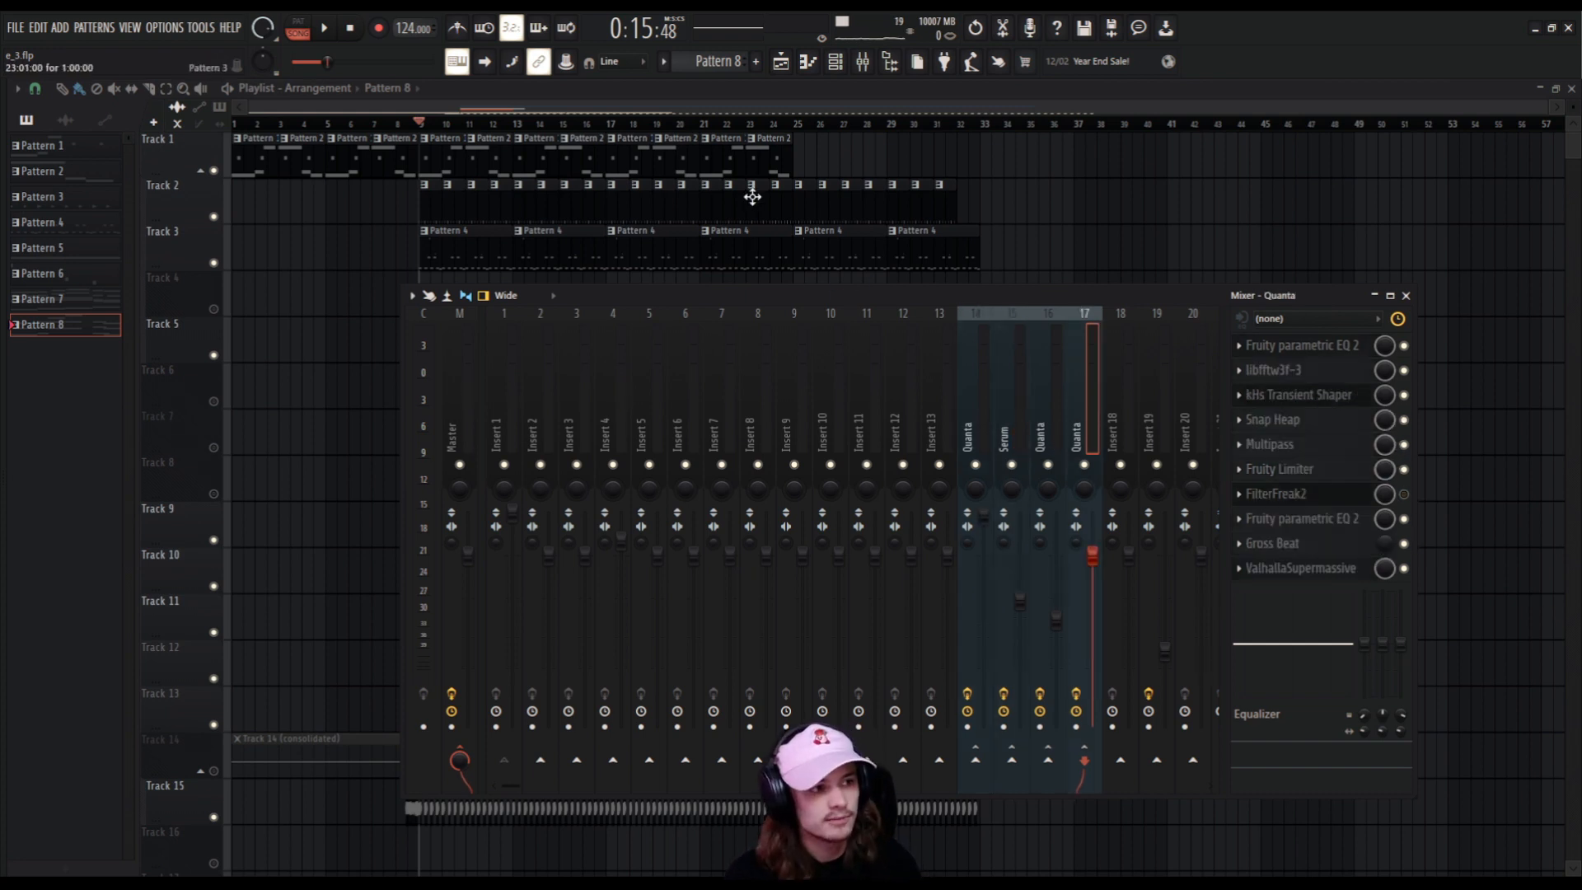
{"action": "key", "text": "space"}
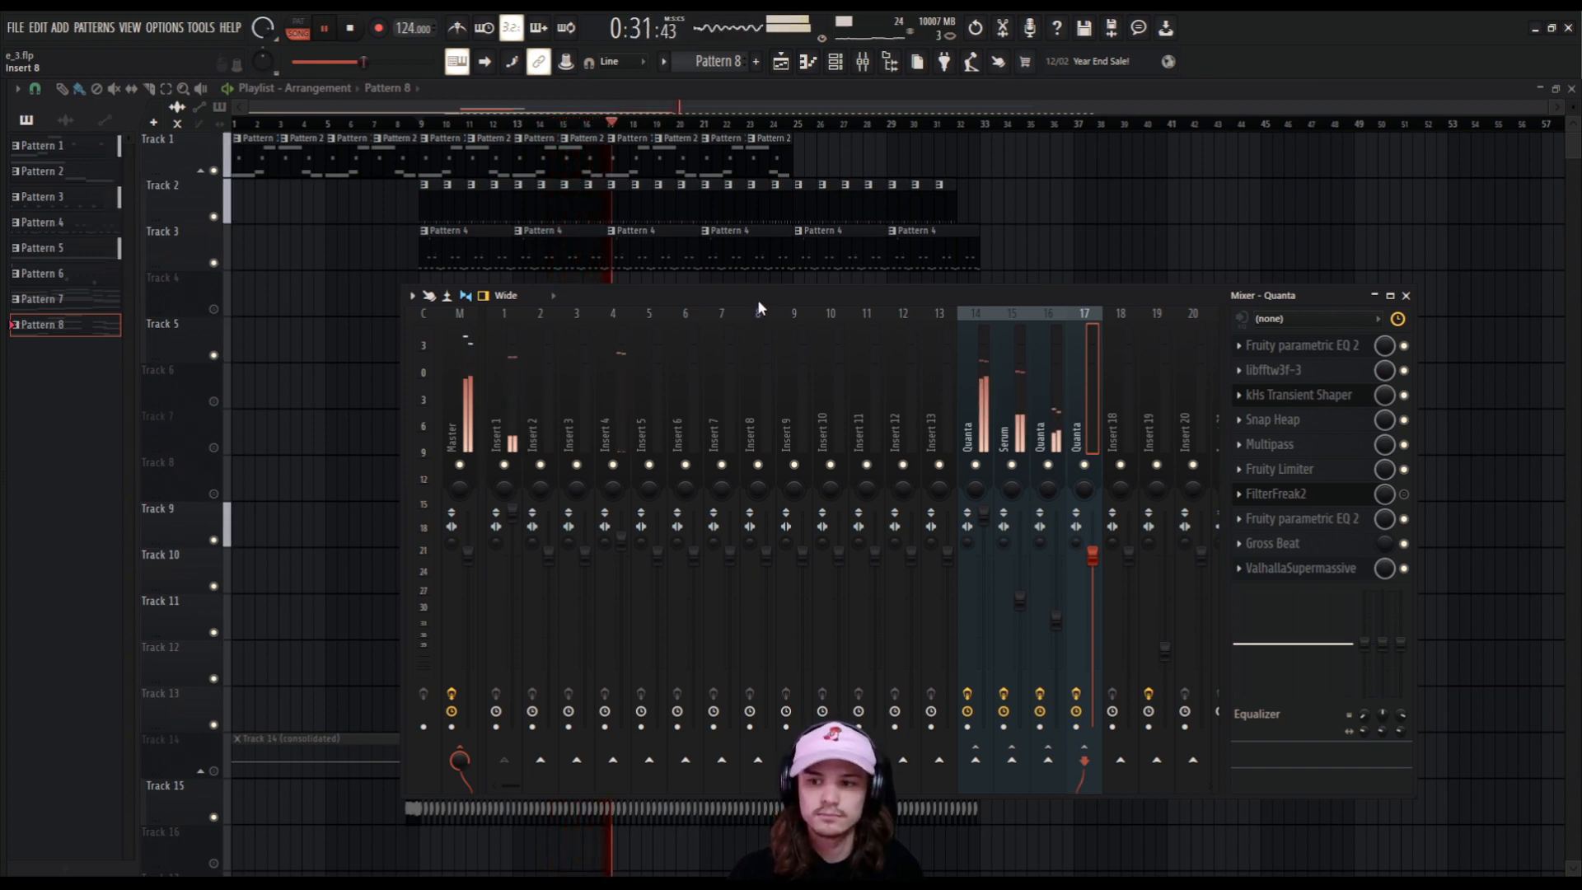
{"action": "key", "text": "space"}
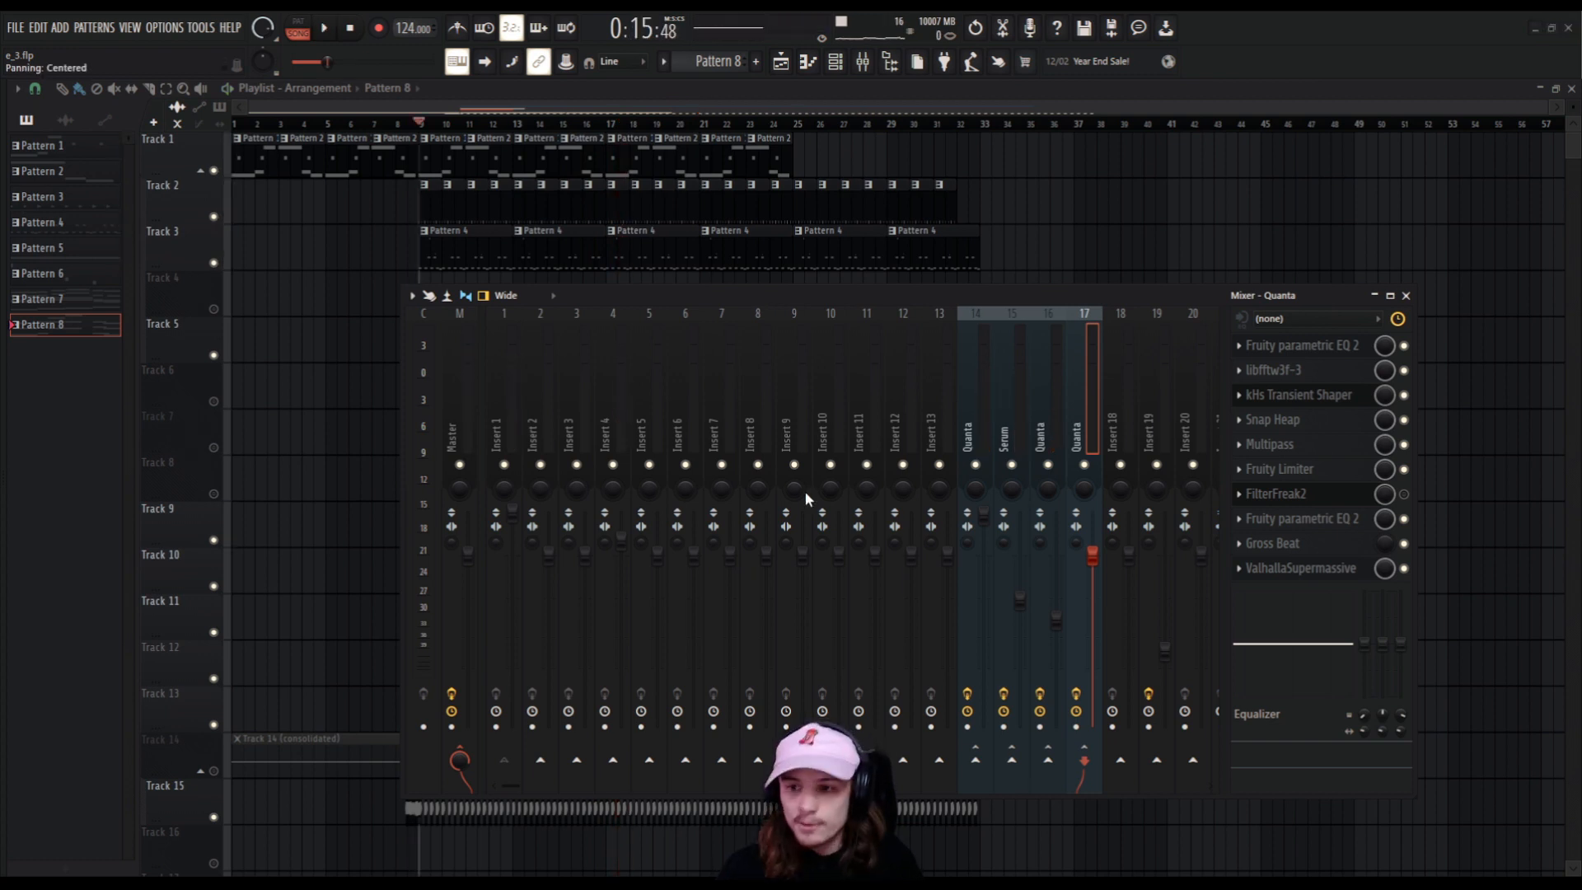
Rename the Insert 1 mixer track to Kick.
{"action": "left_click", "coordinate": [506, 428]}
{"action": "right_click", "coordinate": [506, 429]}
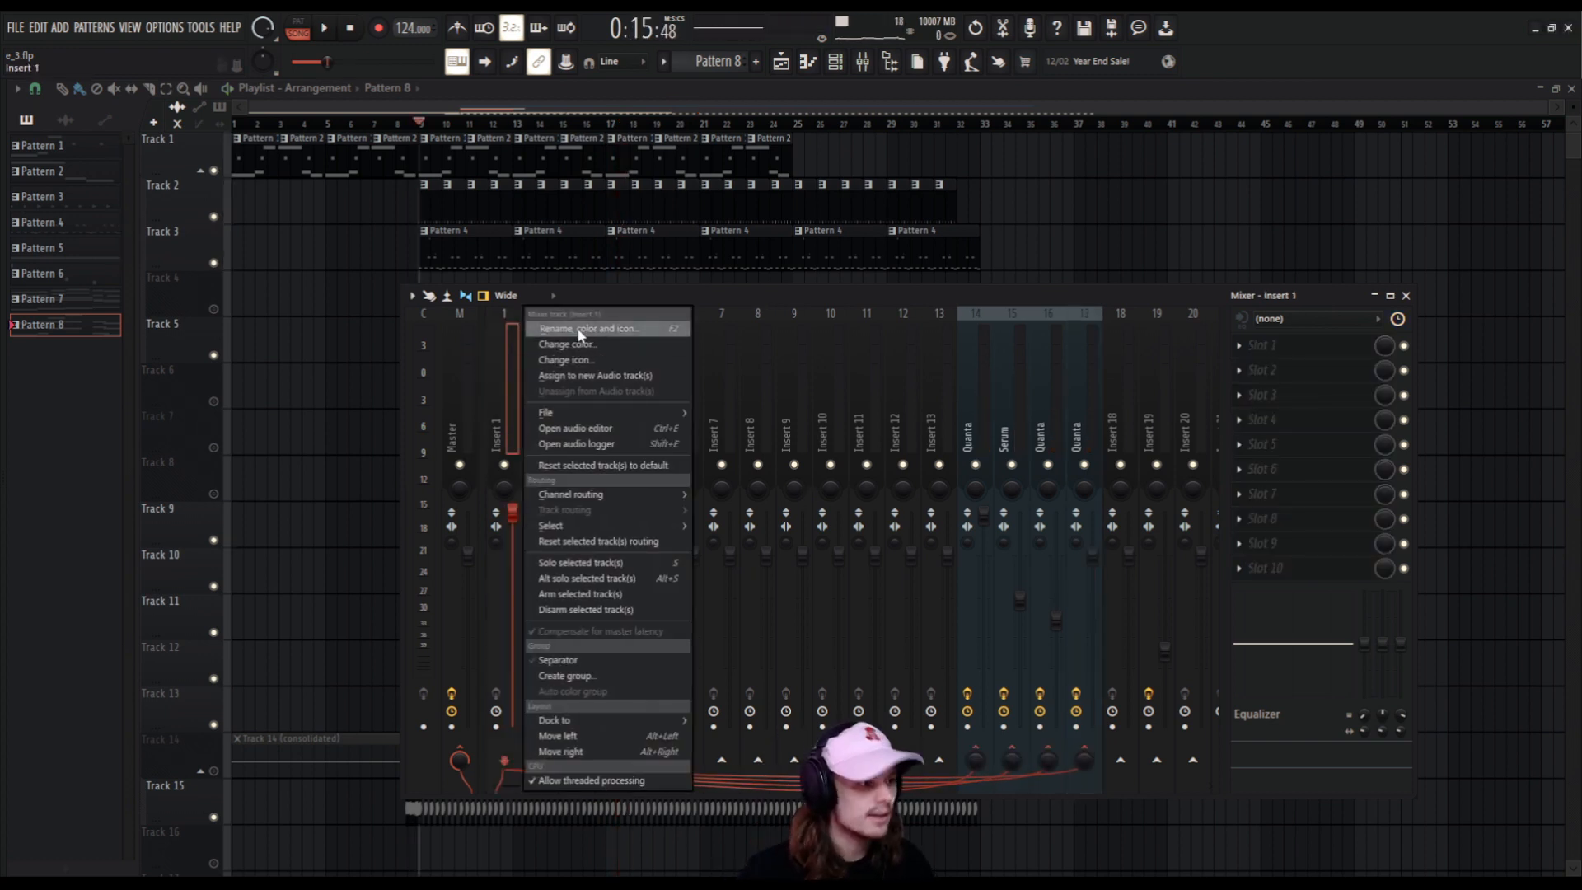
{"action": "left_click", "coordinate": [548, 324]}
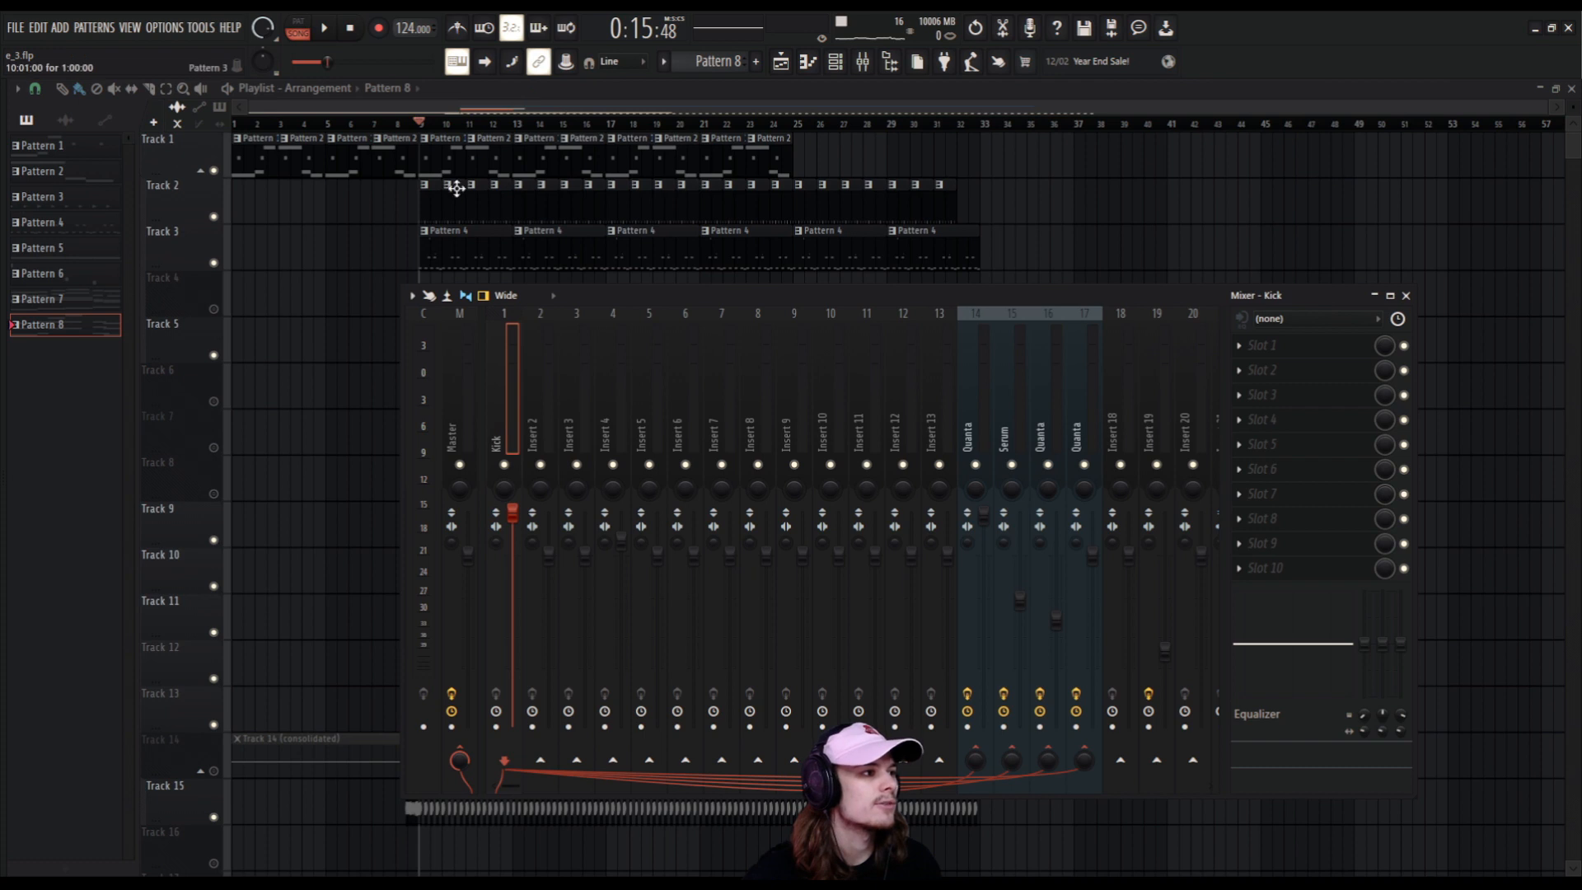
Select Pattern 3, switch playback to pattern mode and play it to watch the Kick track's meter.
{"action": "scroll", "coordinate": [657, 59], "scroll_direction": "down", "scroll_amount": 1}
{"action": "left_click", "coordinate": [311, 25]}
{"action": "key", "text": "space"}
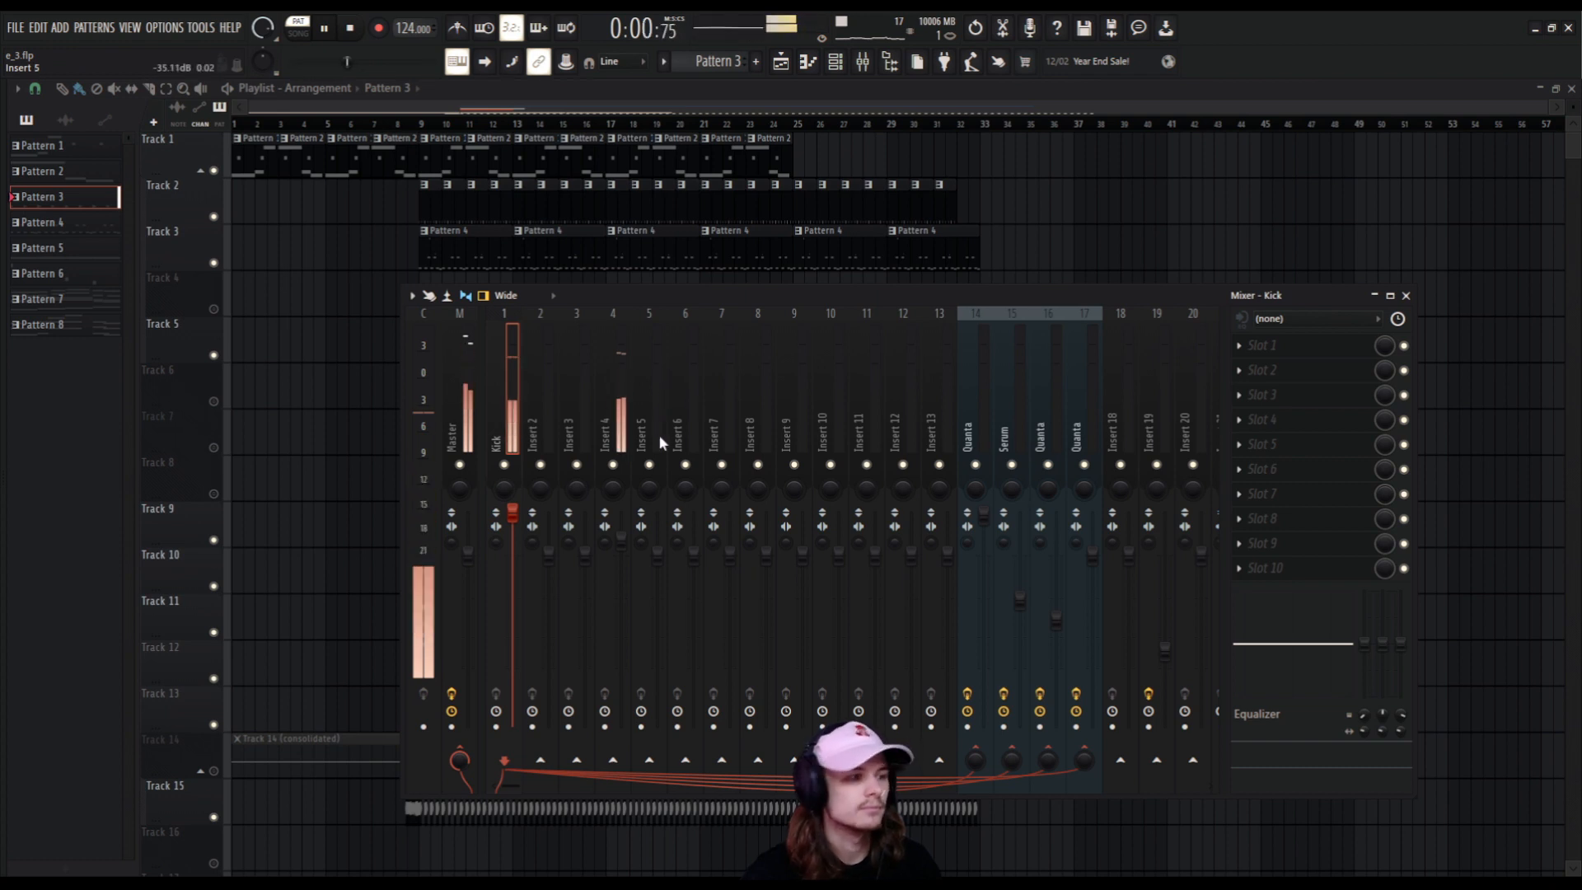
{"action": "key", "text": "space"}
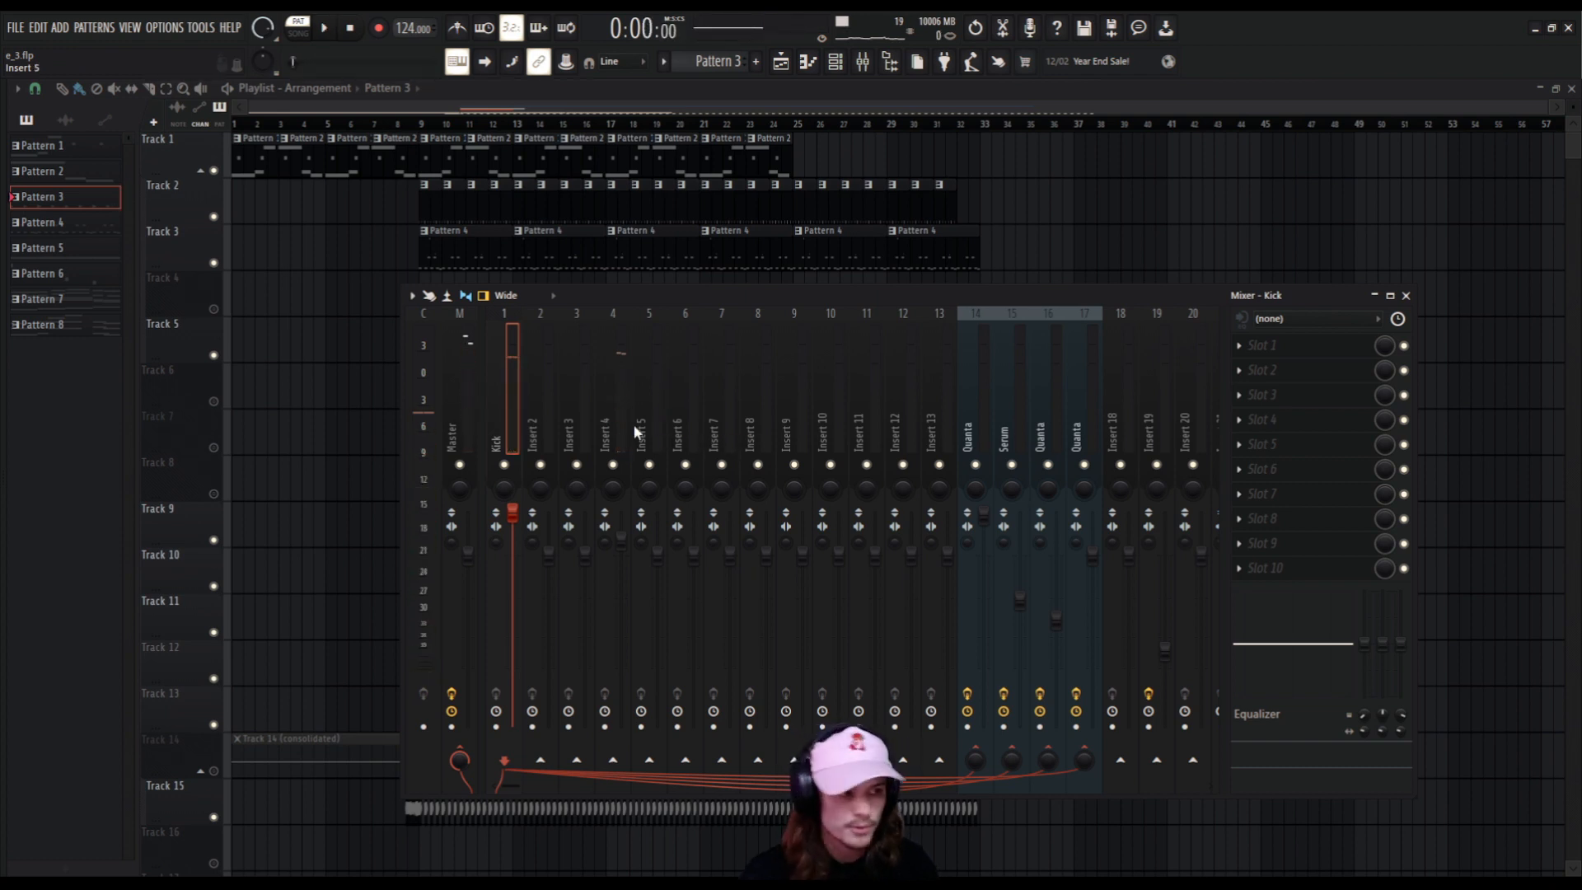
{"action": "key", "text": "space"}
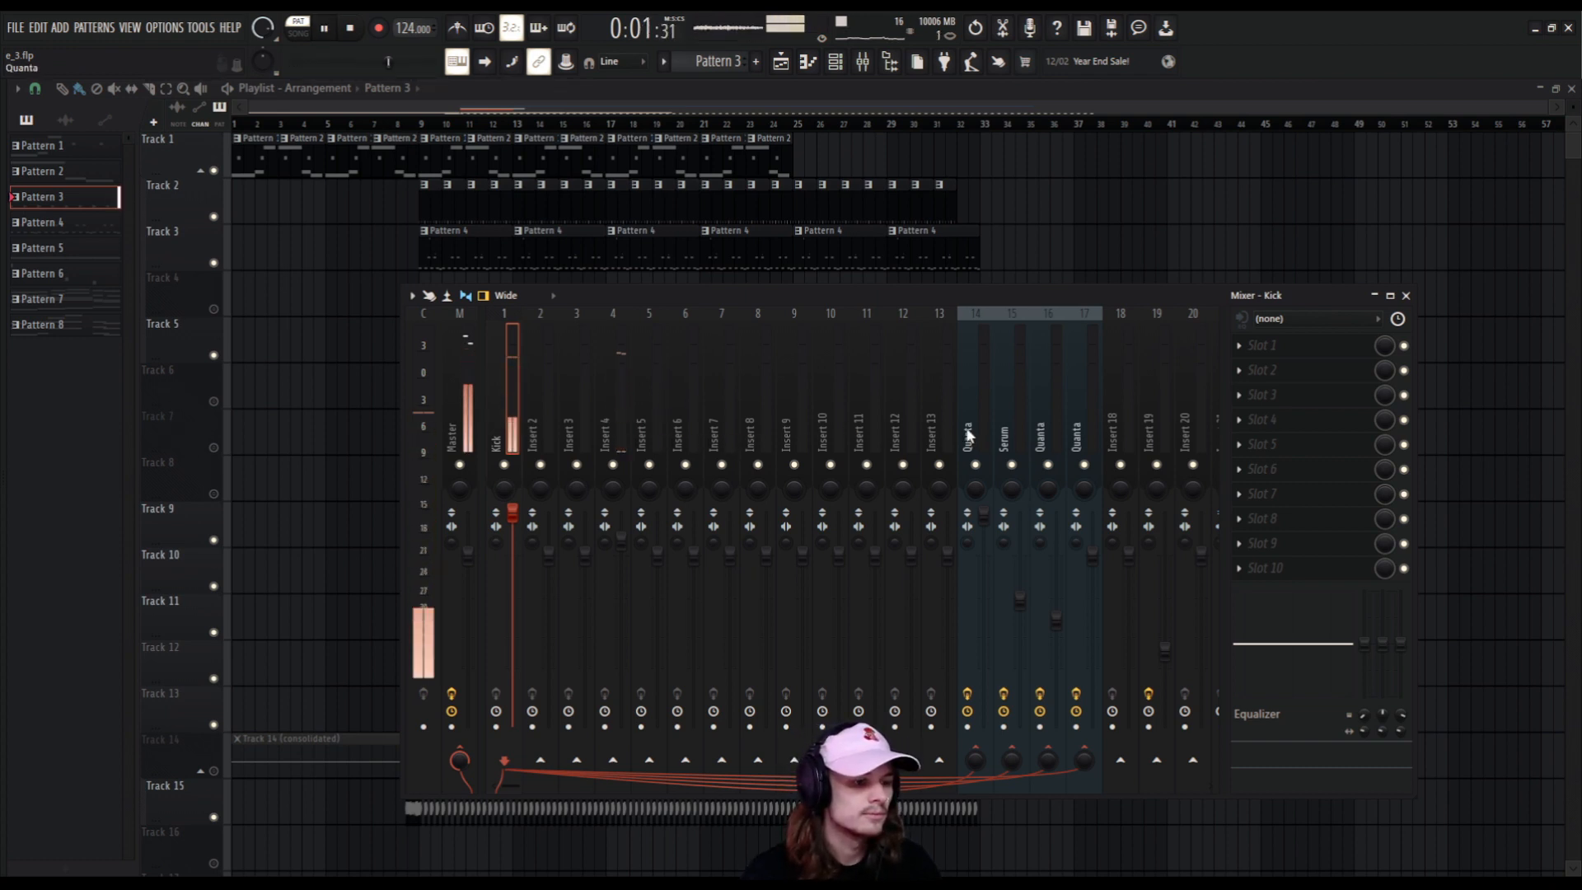
{"action": "key", "text": "space"}
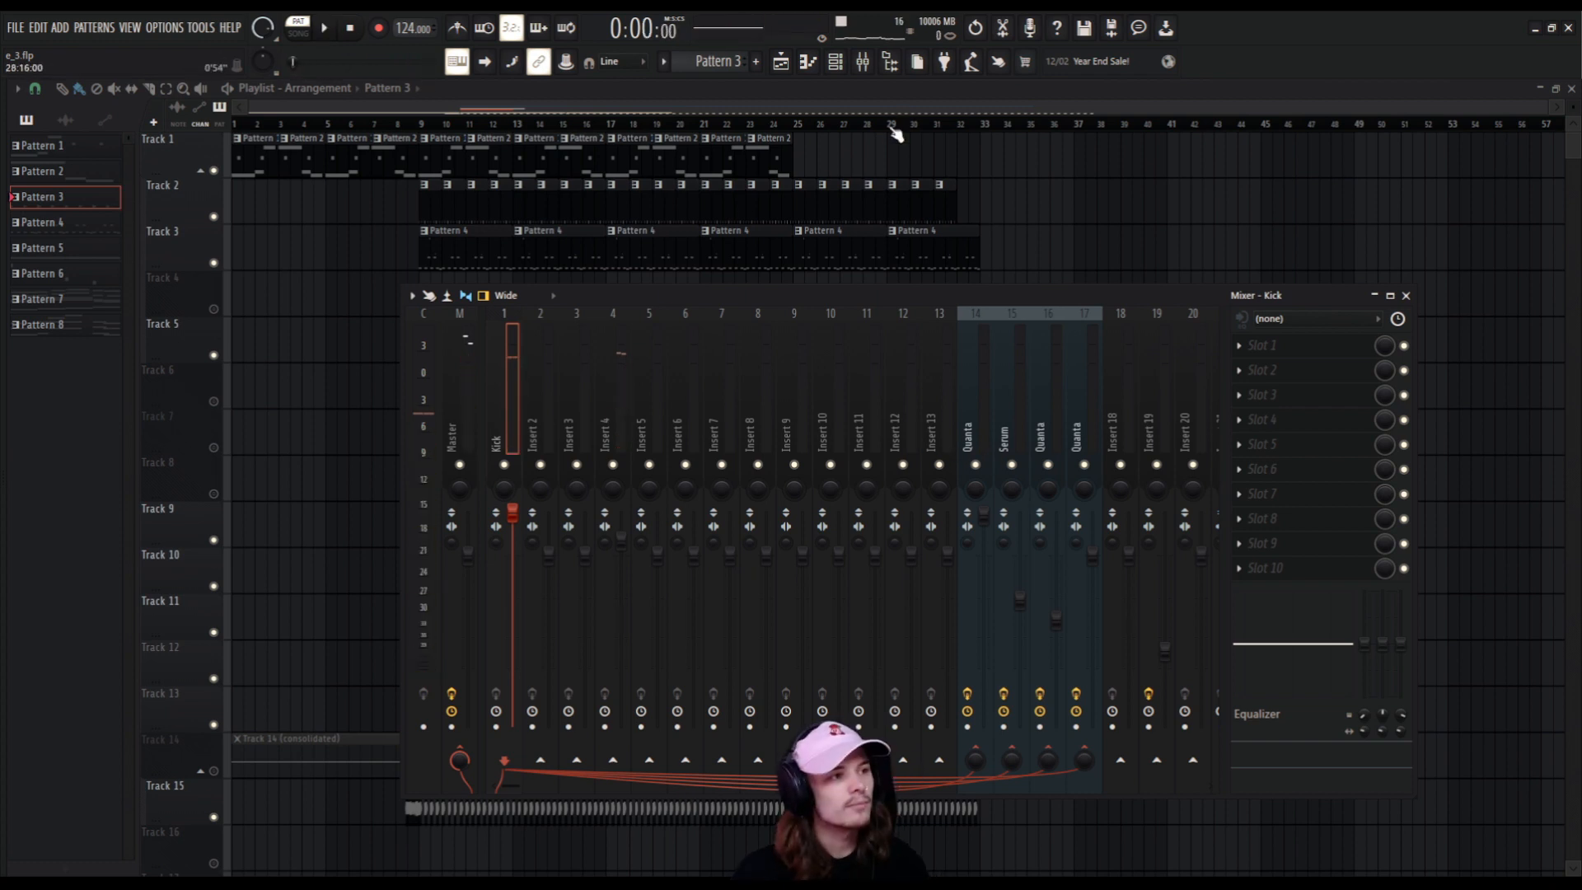
Select the Kick1 channel in the channel rack and route it to the Kick mixer track.
{"action": "left_click", "coordinate": [842, 65]}
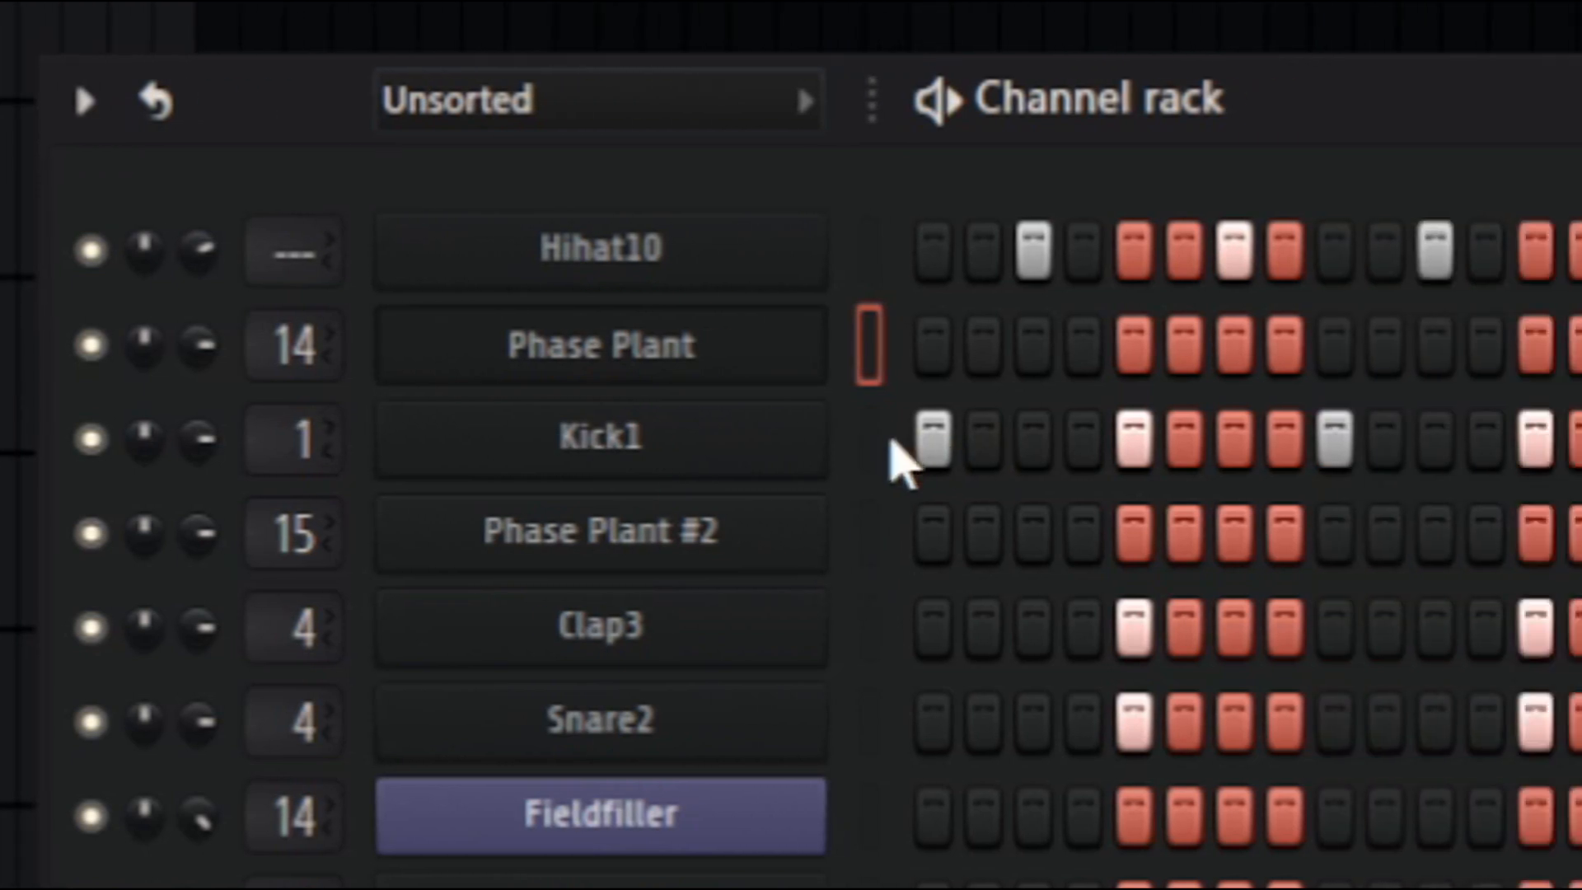
{"action": "left_click", "coordinate": [1354, 429]}
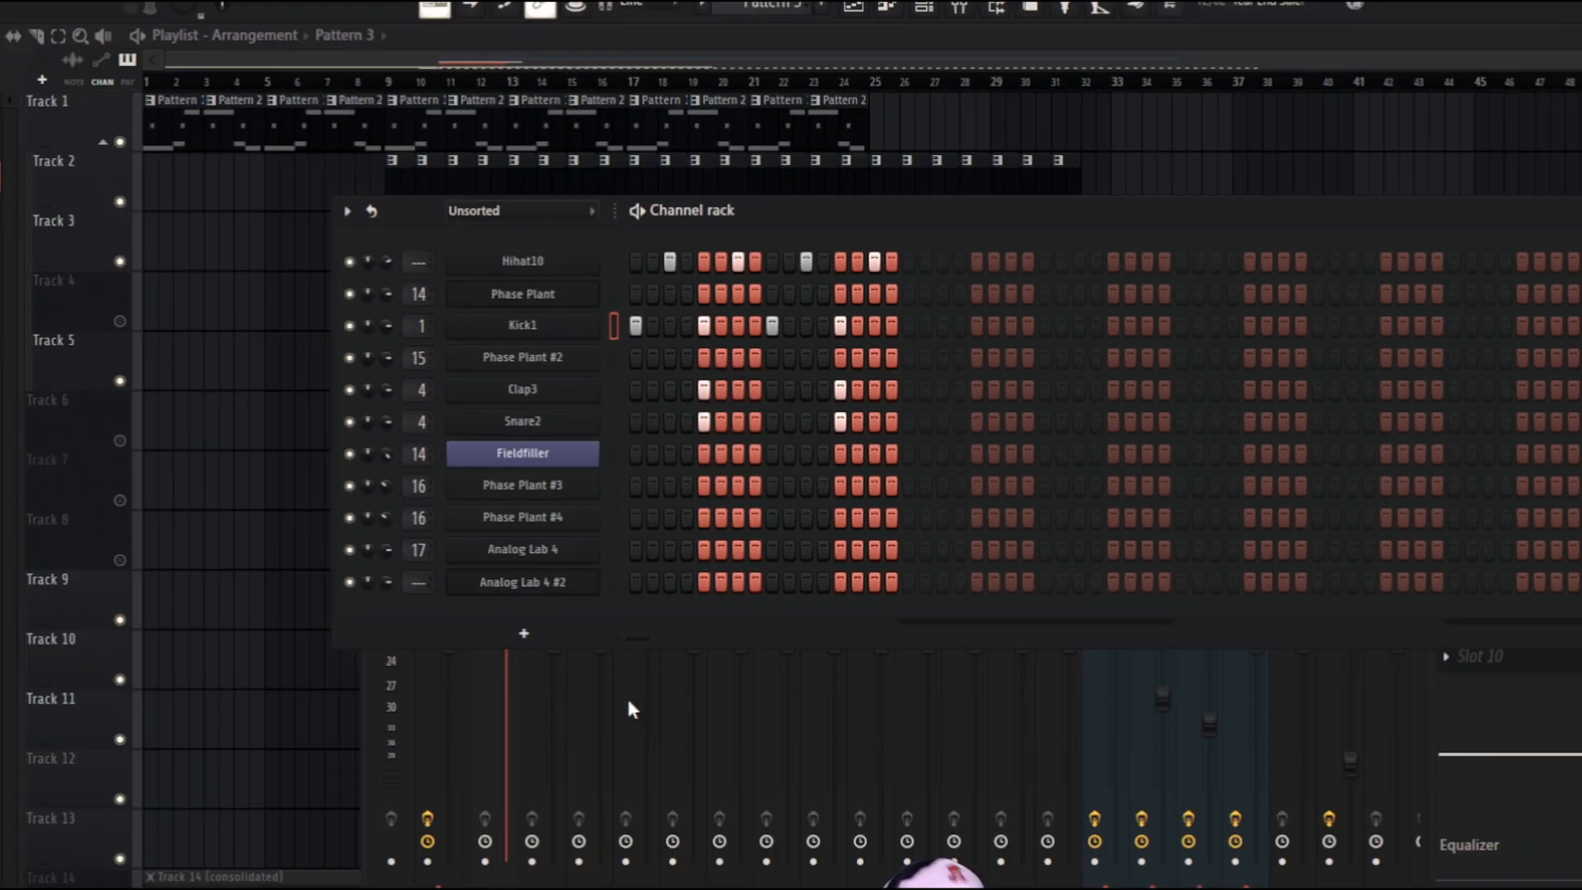
{"action": "left_click", "coordinate": [628, 698]}
{"action": "mouse_move", "coordinate": [511, 418]}
{"action": "left_mouse_down"}
{"action": "mouse_move", "coordinate": [686, 417]}
{"action": "mouse_move", "coordinate": [501, 413]}
{"action": "left_mouse_up"}
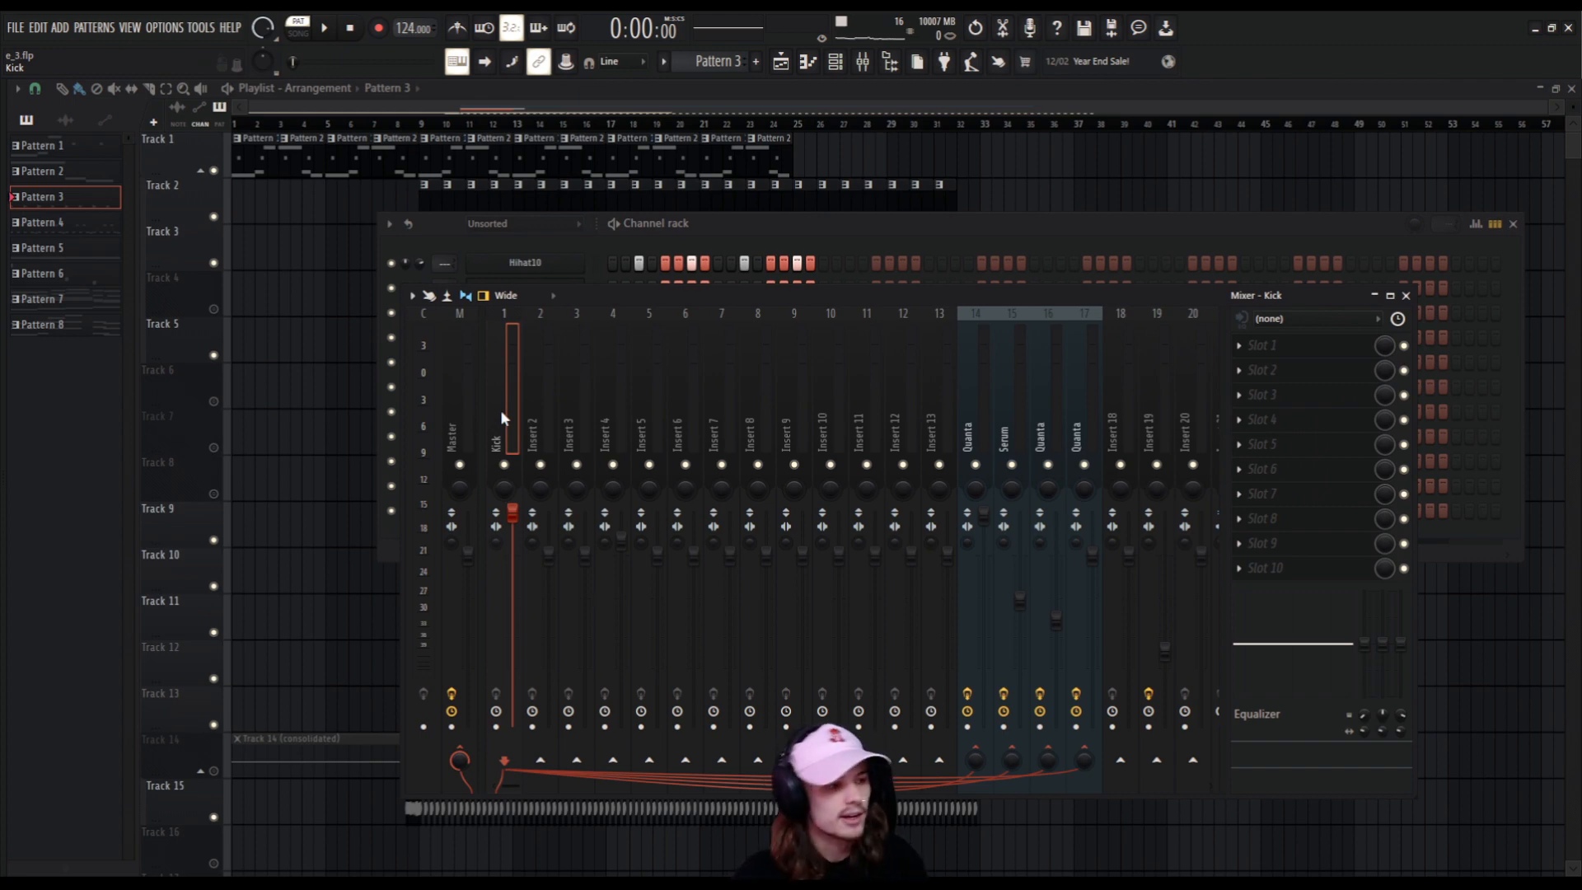
{"action": "right_click", "coordinate": [501, 409]}
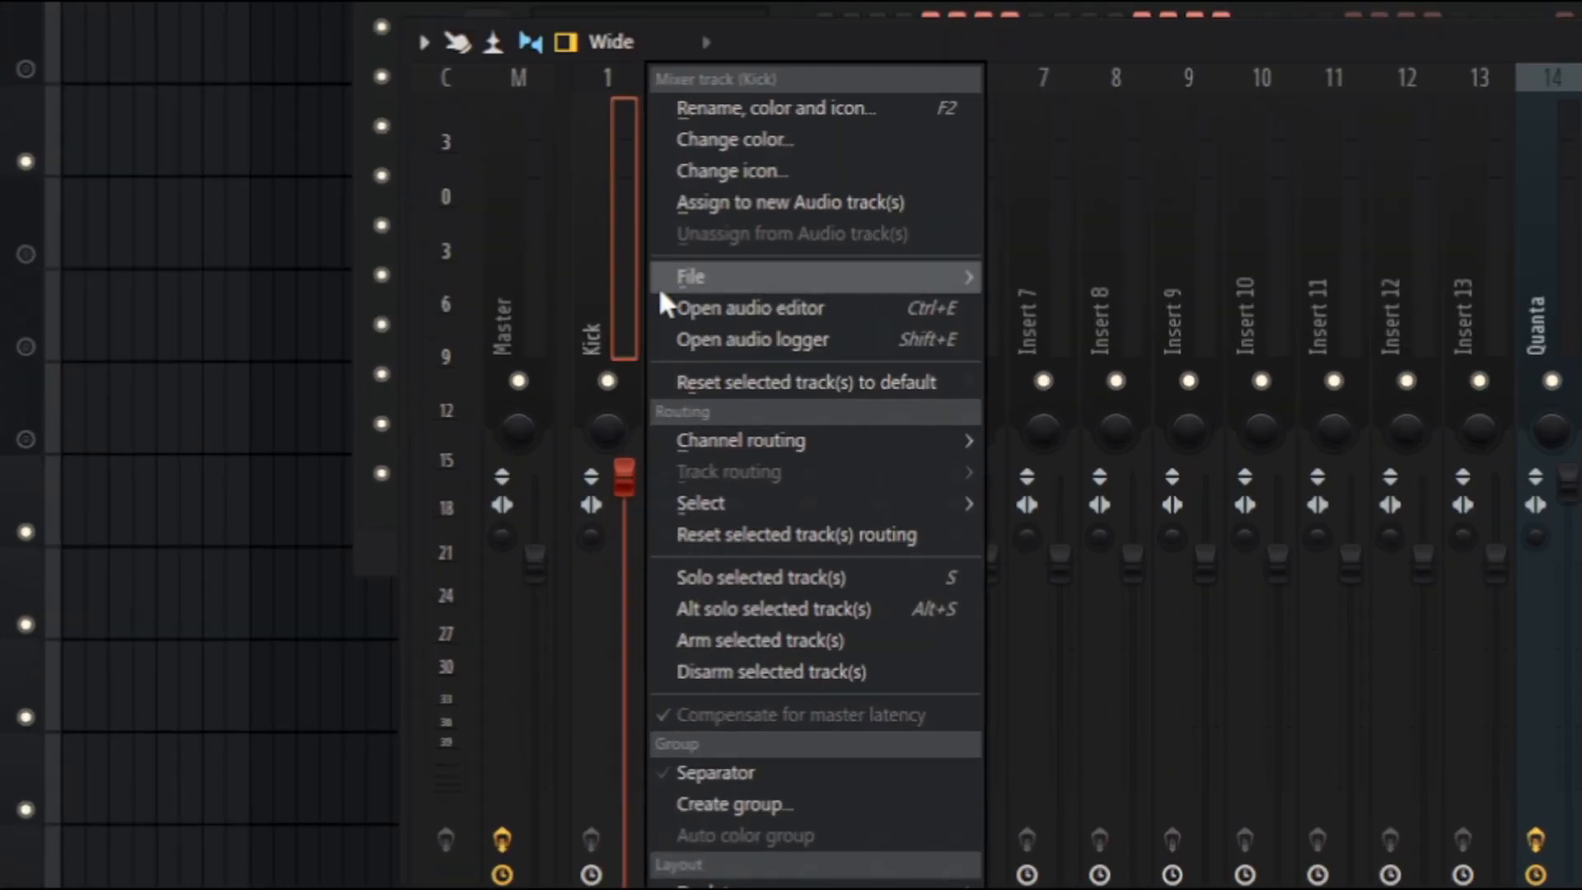
{"action": "mouse_move", "coordinate": [772, 443]}
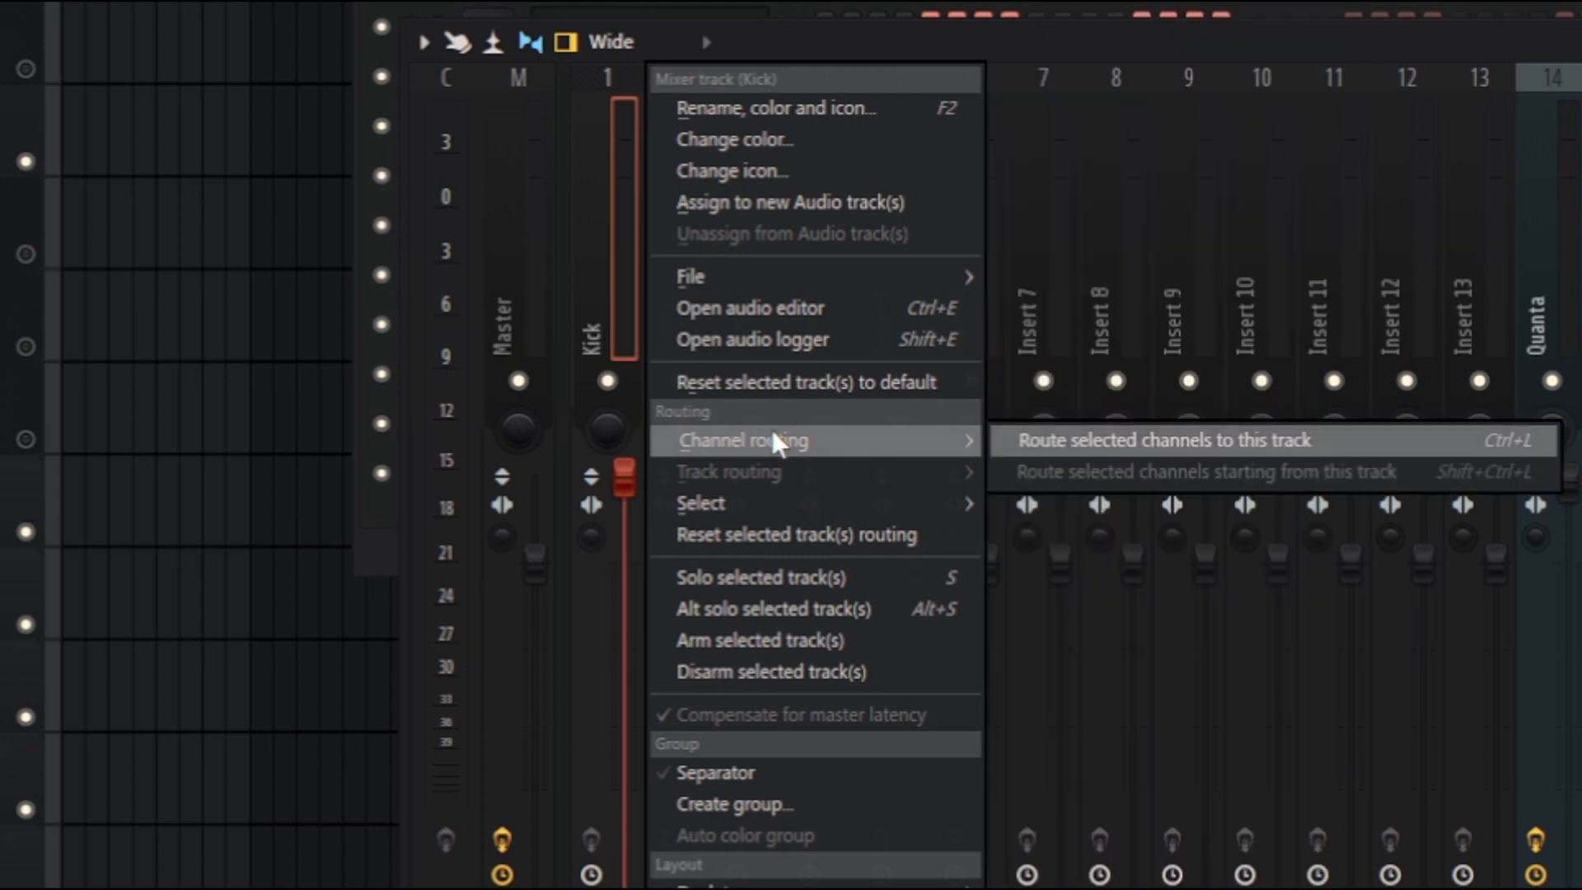
{"action": "left_click", "coordinate": [1407, 438]}
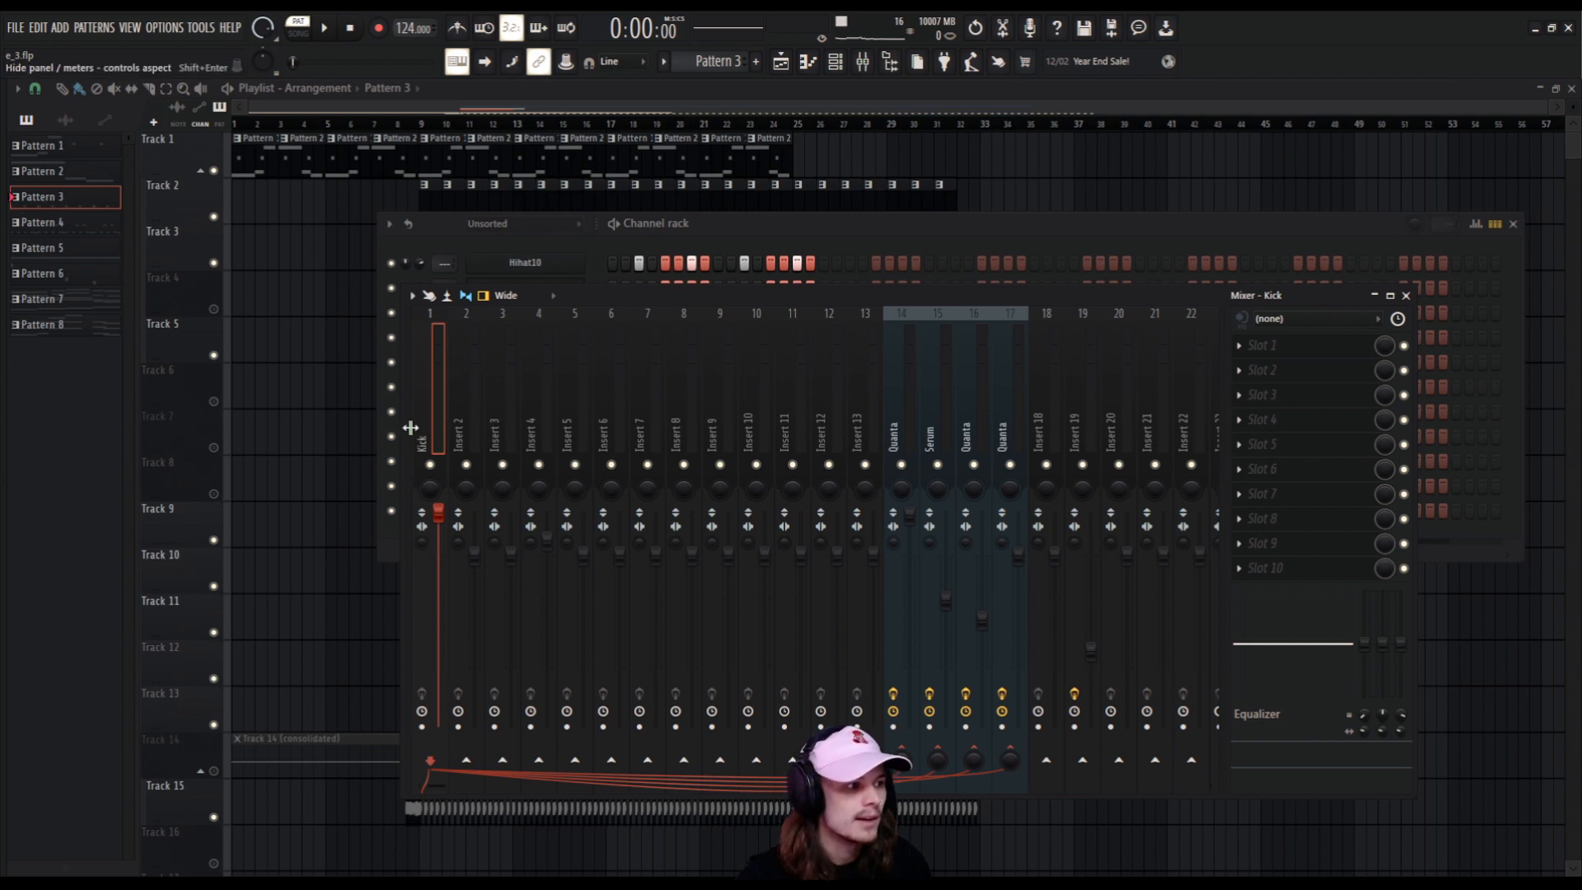
{"action": "scroll", "coordinate": [415, 425], "scroll_direction": "up", "scroll_amount": 2}
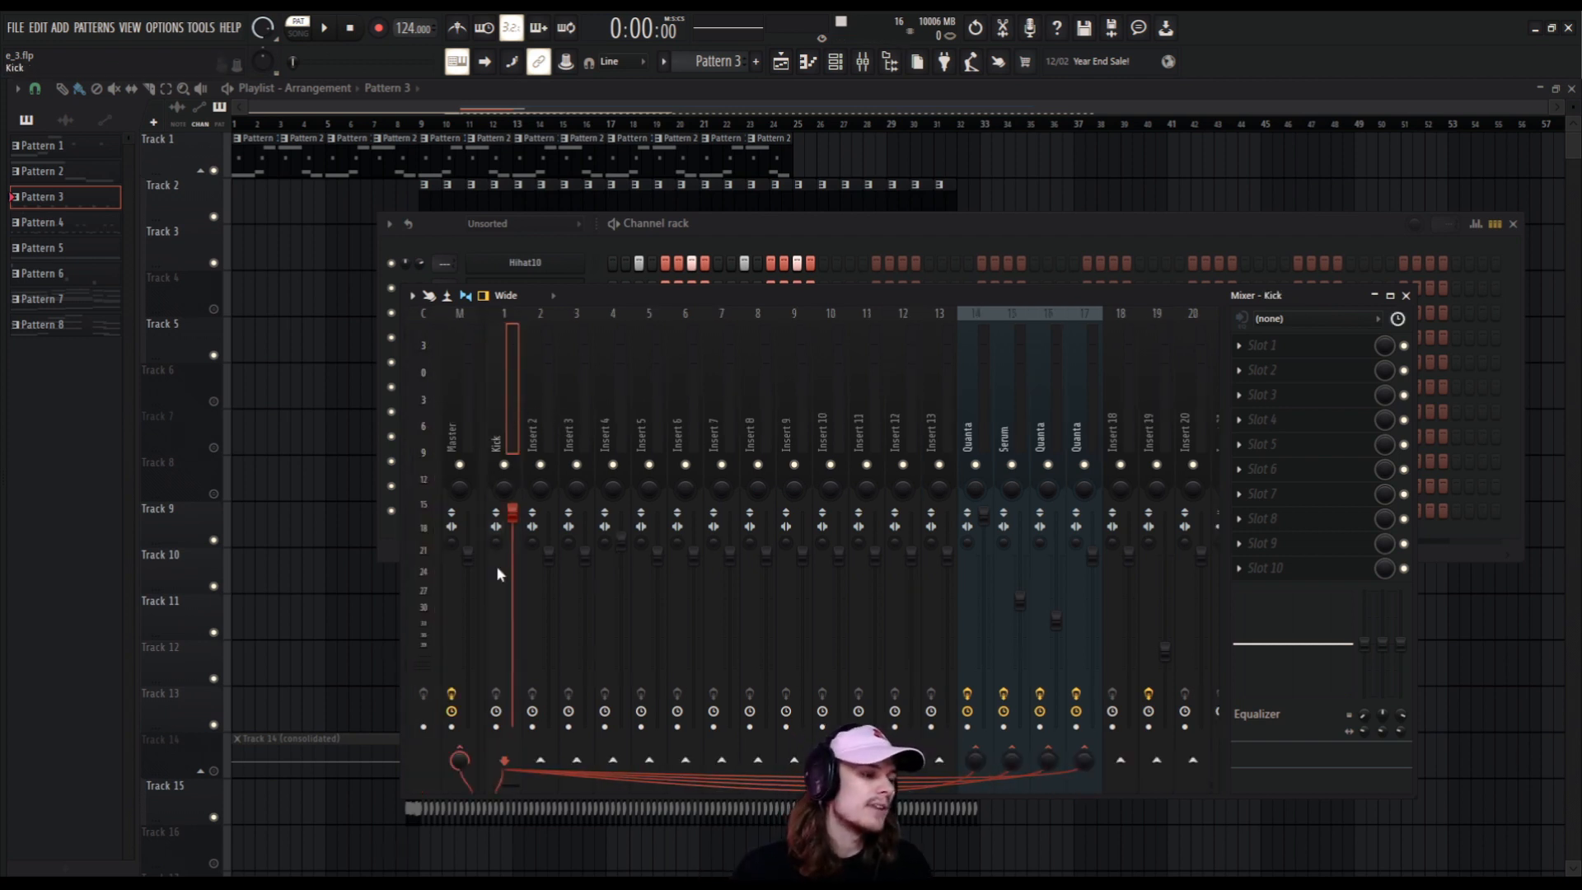
Play the pattern briefly and remove the Kick track's sends to mixer tracks 14 to 17.
{"action": "key", "text": "space"}
{"action": "key", "text": "space"}
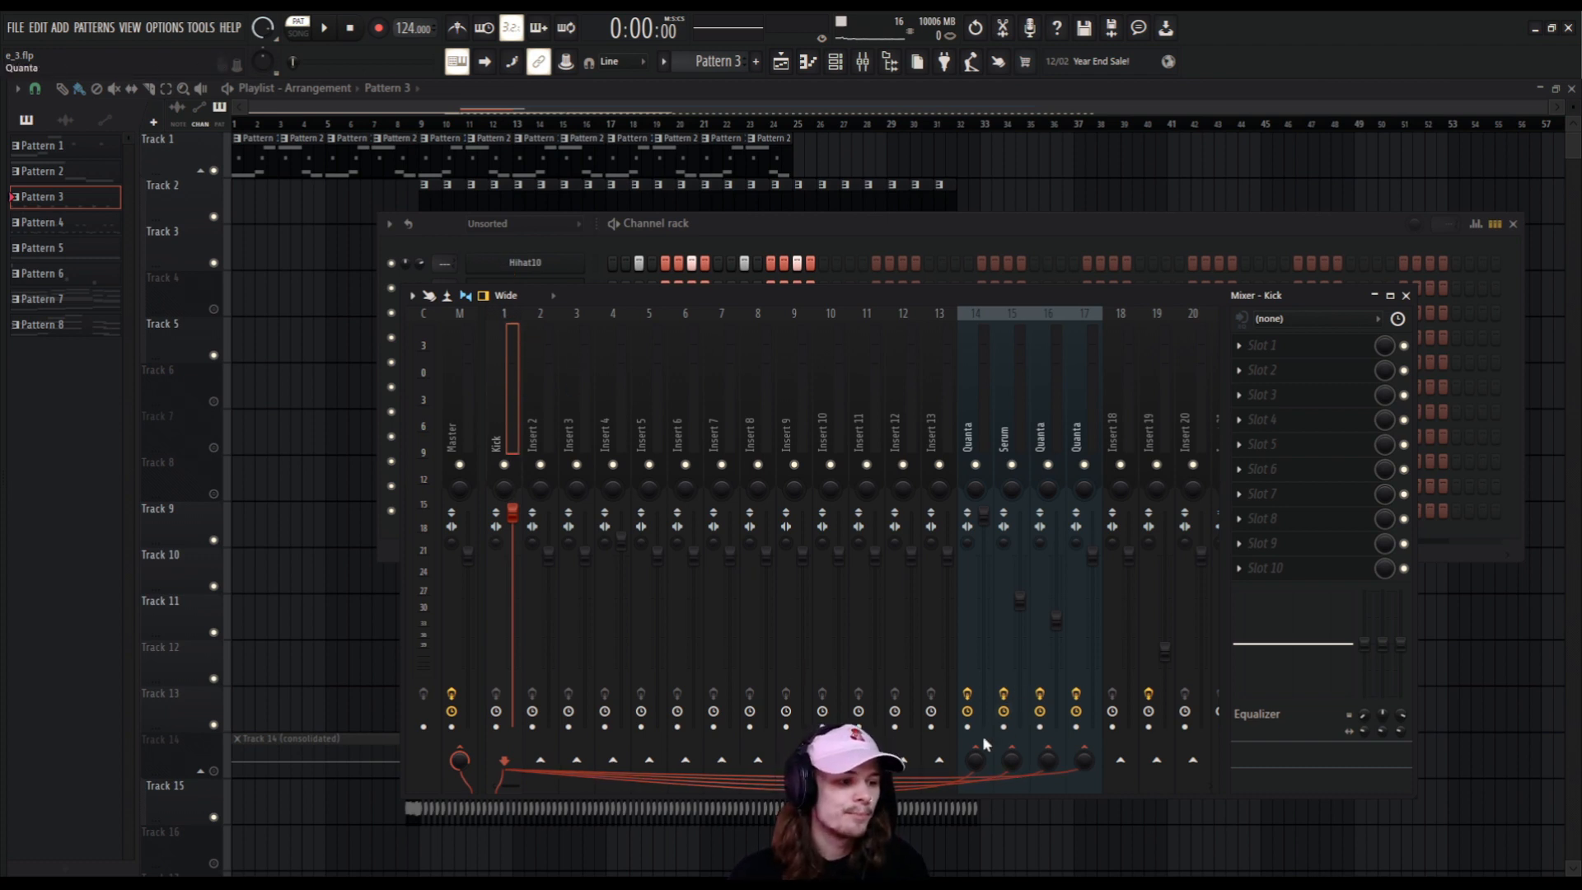
{"action": "left_click", "coordinate": [975, 756]}
{"action": "left_click", "coordinate": [1012, 756]}
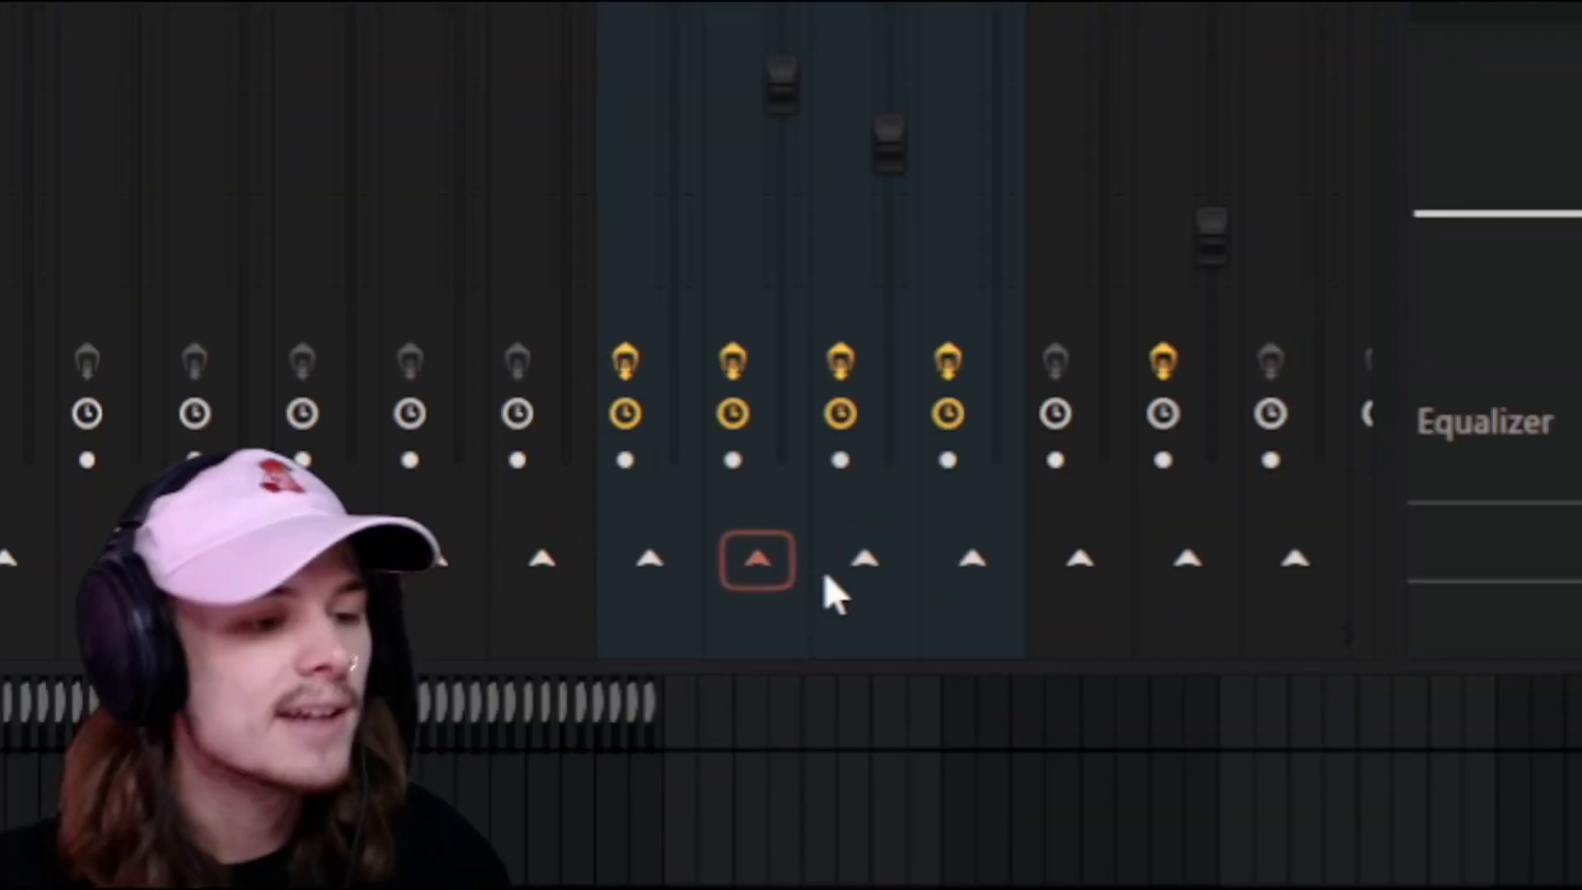
{"action": "left_click", "coordinate": [1084, 758]}
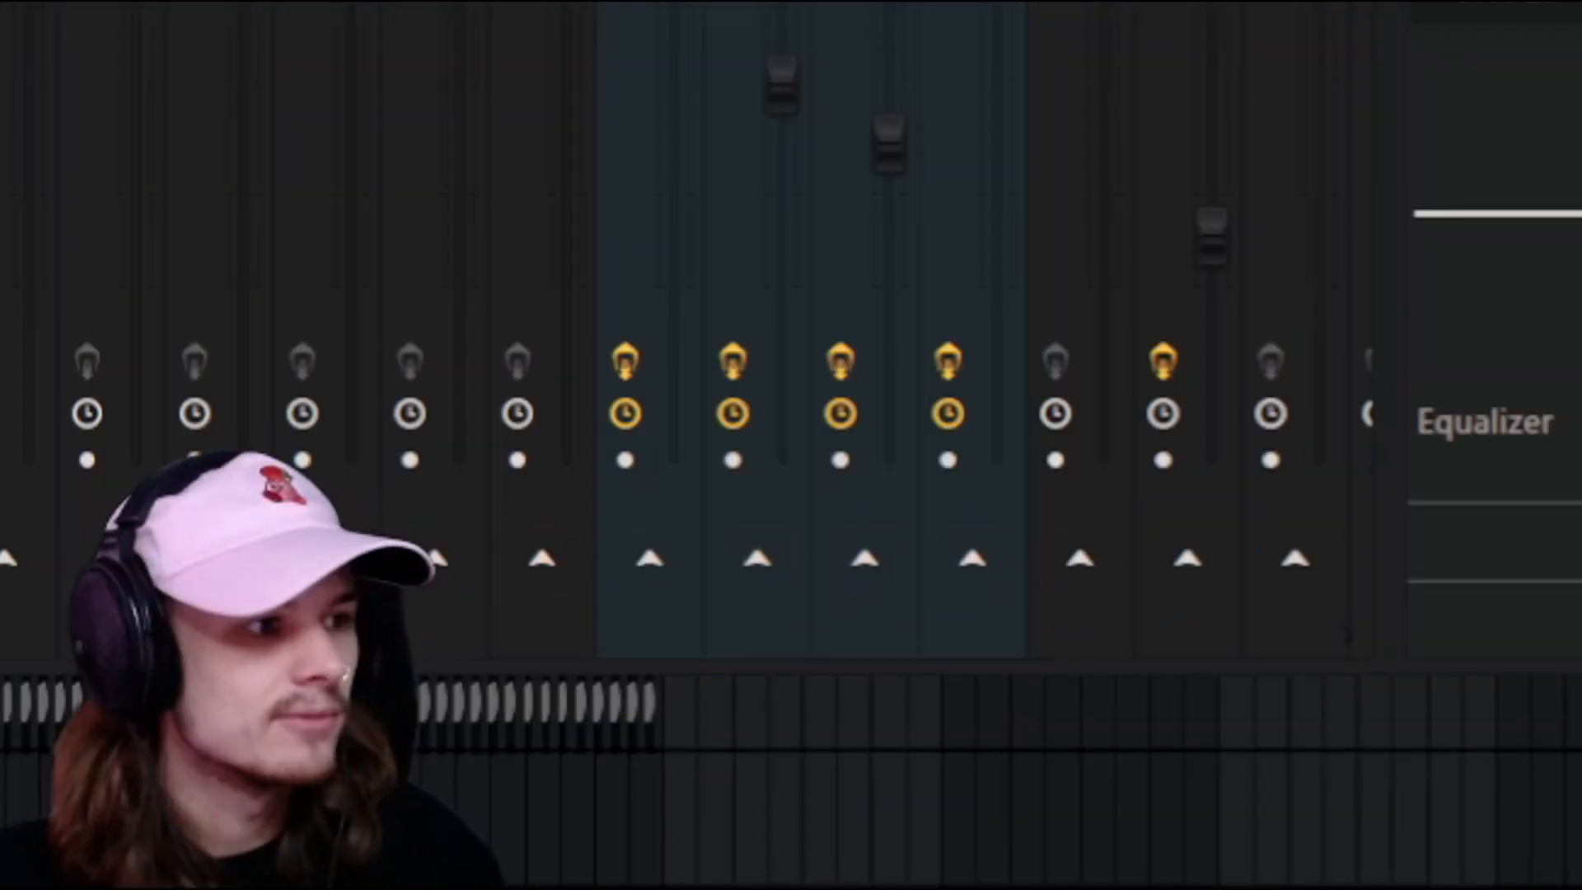
Create sends from the Kick track to each of the mixer tracks 14, 15, 16 and 17.
{"action": "left_click", "coordinate": [650, 559]}
{"action": "left_click", "coordinate": [757, 559]}
{"action": "left_click", "coordinate": [878, 562]}
{"action": "left_click", "coordinate": [968, 565]}
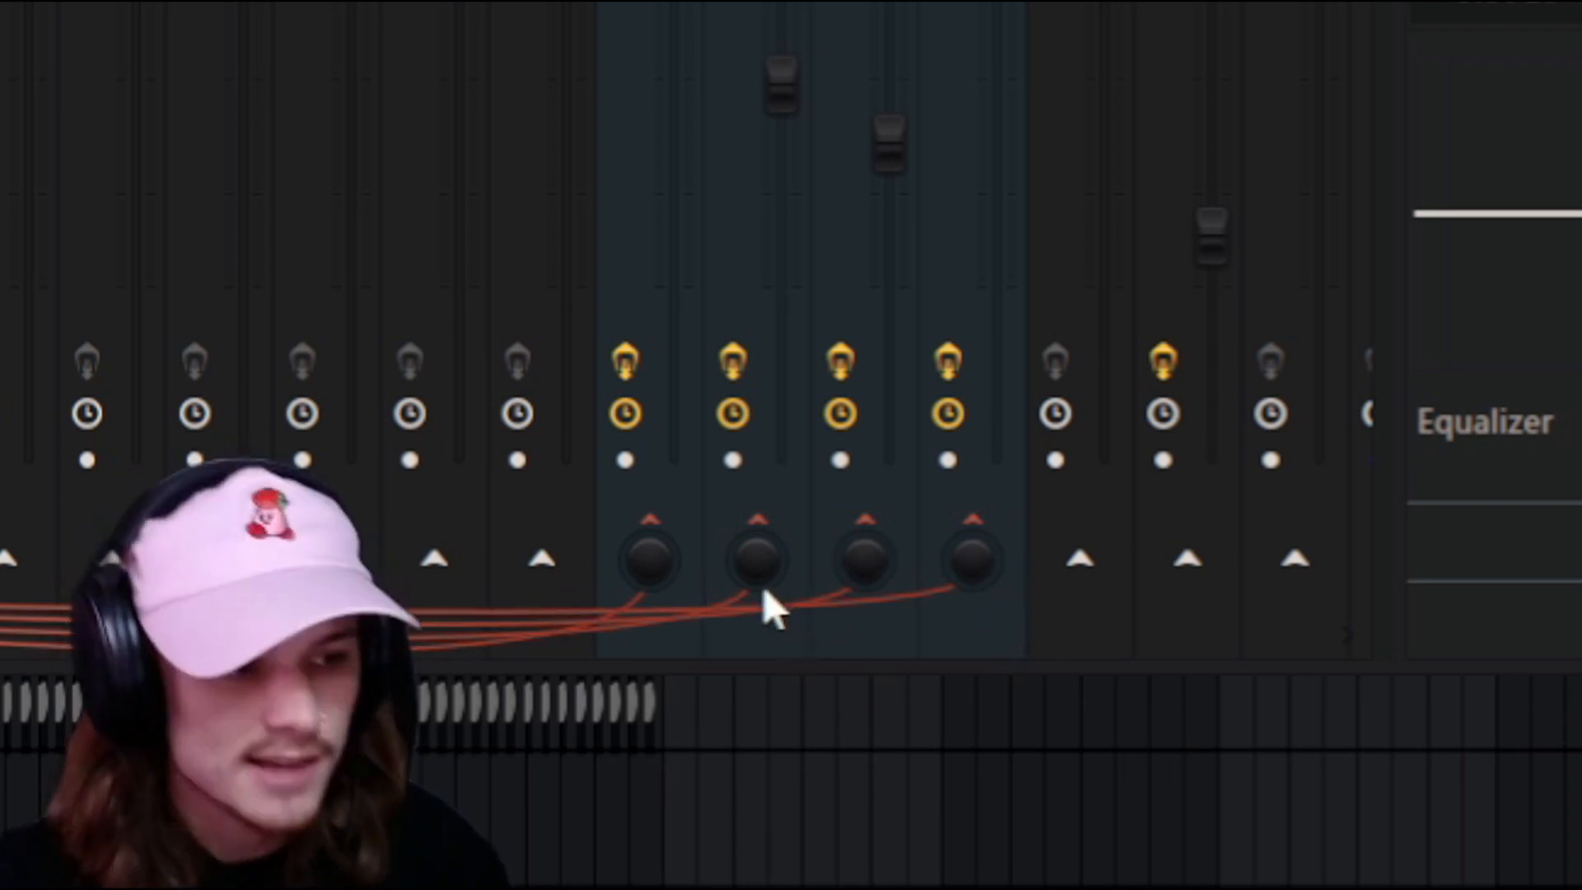
Reset the Kick track's four send levels to tracks 14 to 17 to 100%.
{"action": "right_click", "coordinate": [655, 556]}
{"action": "left_click", "coordinate": [815, 97]}
{"action": "right_click", "coordinate": [762, 556]}
{"action": "left_click", "coordinate": [876, 97]}
{"action": "right_click", "coordinate": [865, 560]}
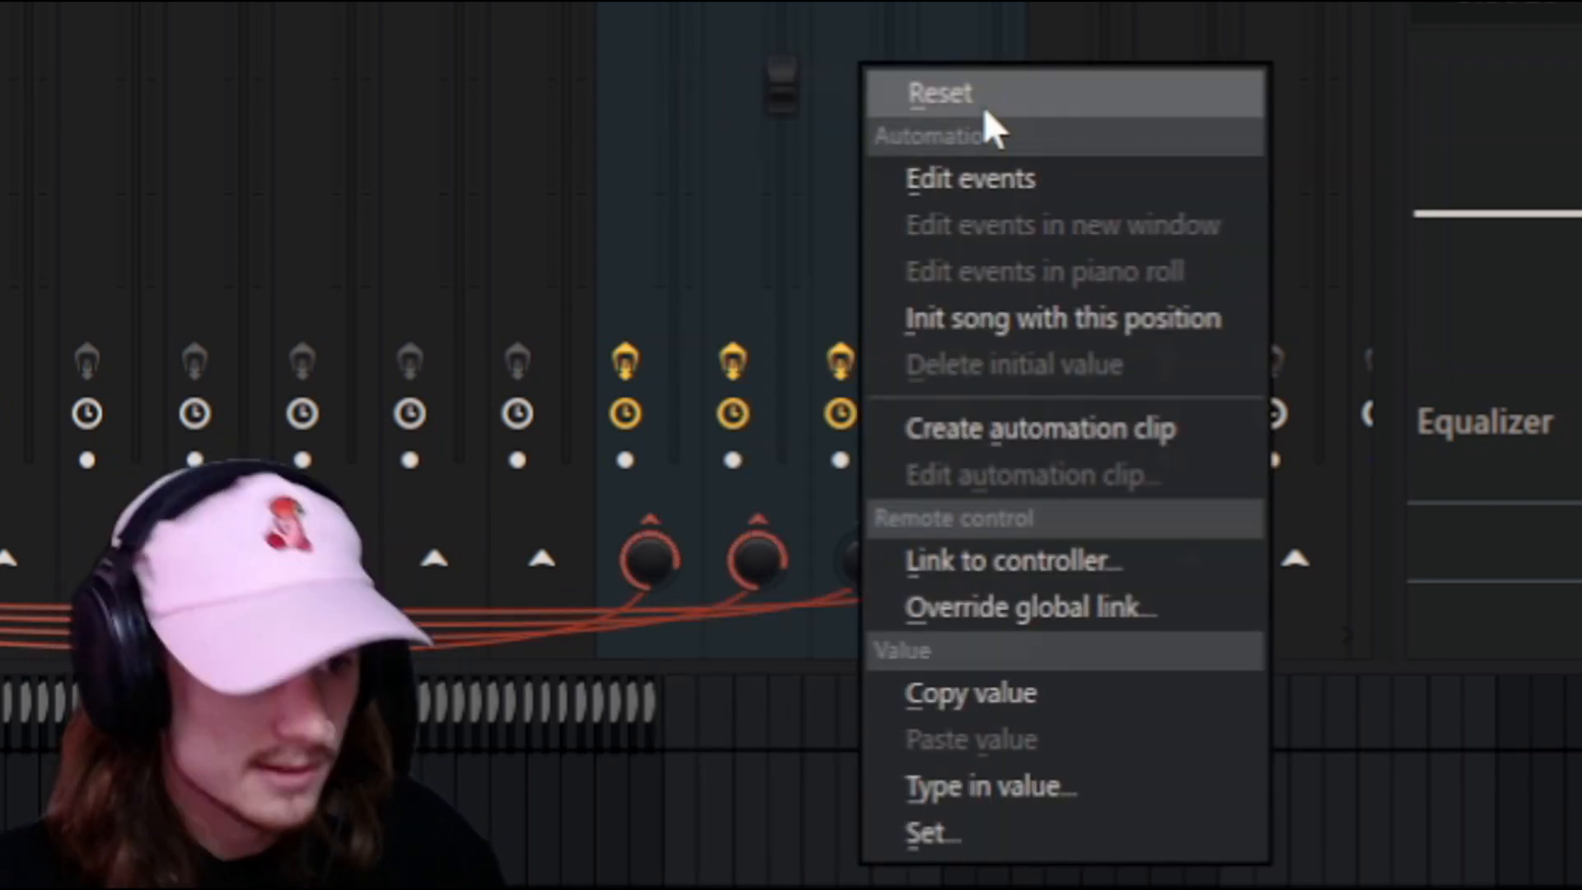
{"action": "left_click", "coordinate": [987, 103]}
{"action": "right_click", "coordinate": [970, 554]}
{"action": "left_click", "coordinate": [1099, 101]}
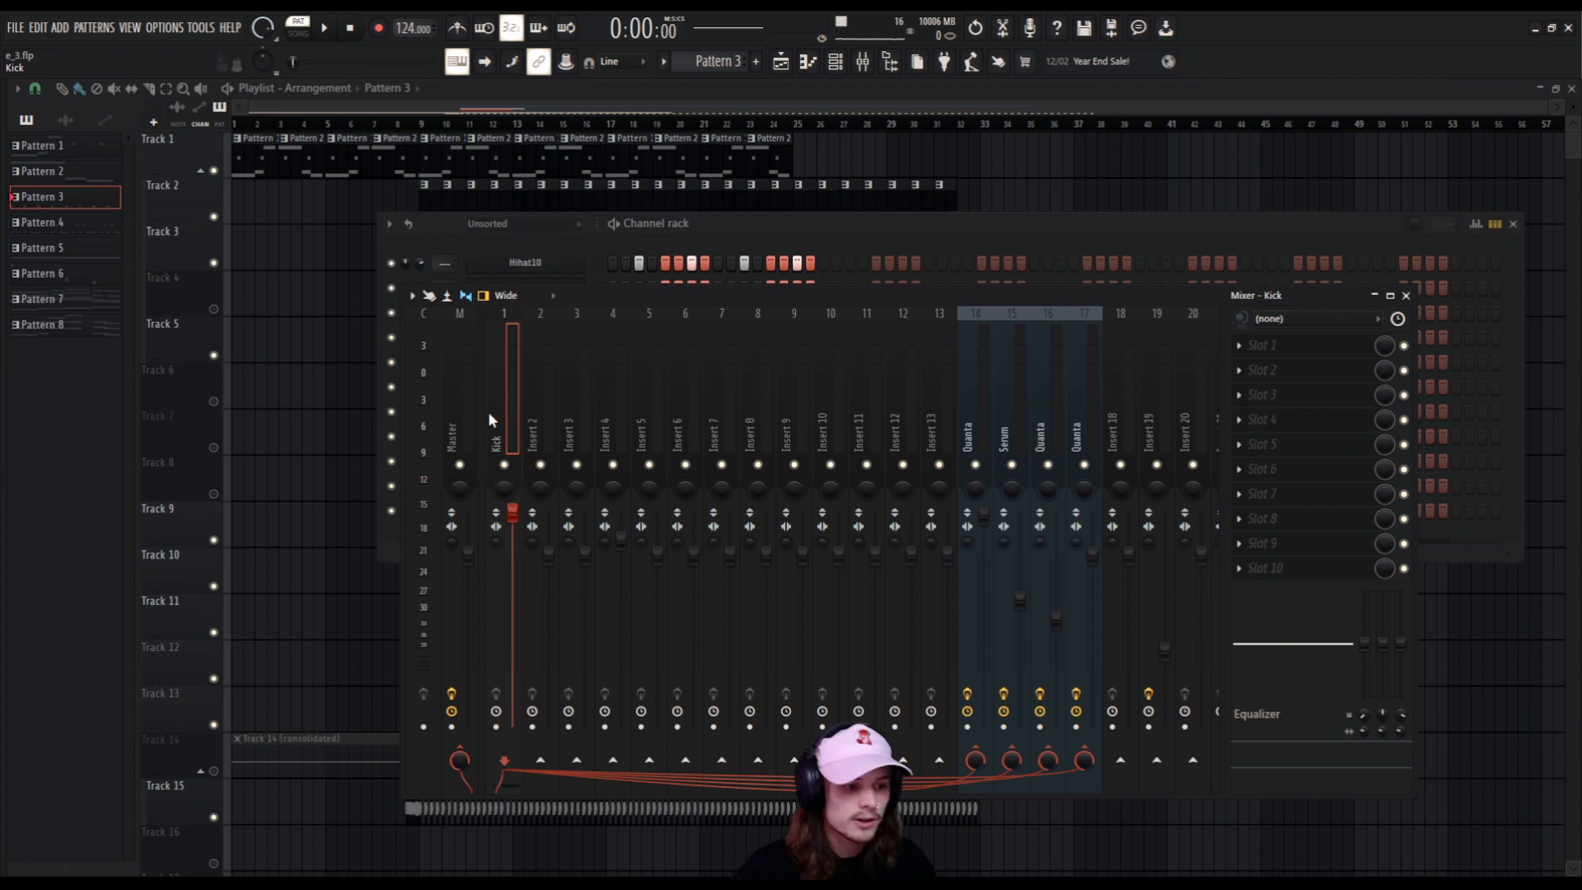
Inspect the effect chains of mixer tracks 14, 17 and 15, and play Pattern 3 with the Kick track selected.
{"action": "left_click", "coordinate": [984, 353]}
{"action": "left_click", "coordinate": [1081, 360]}
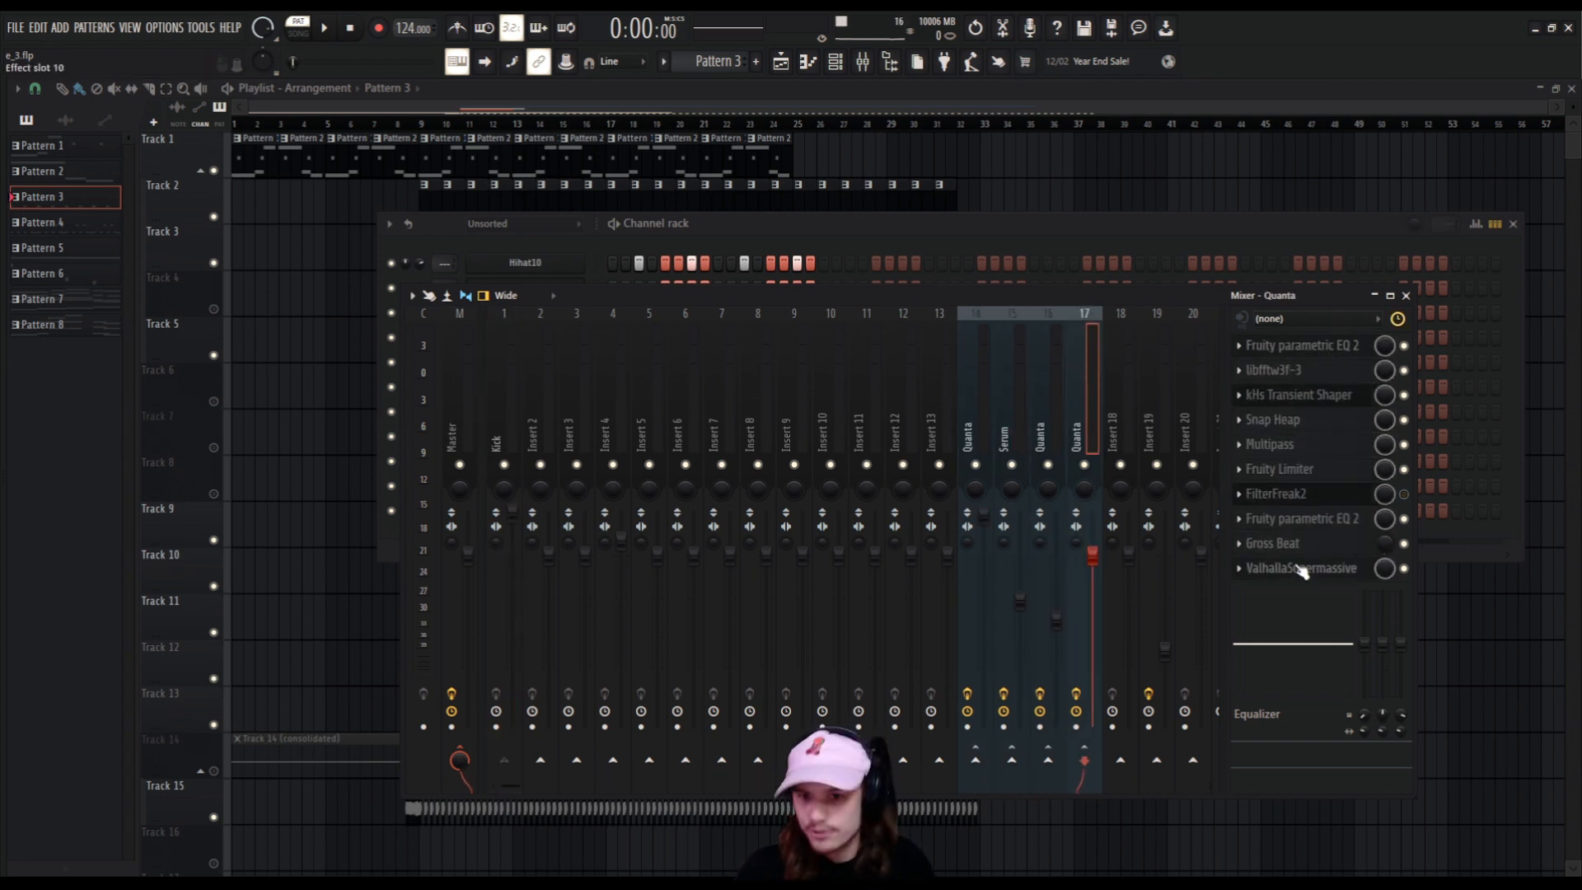
{"action": "left_click", "coordinate": [1012, 423]}
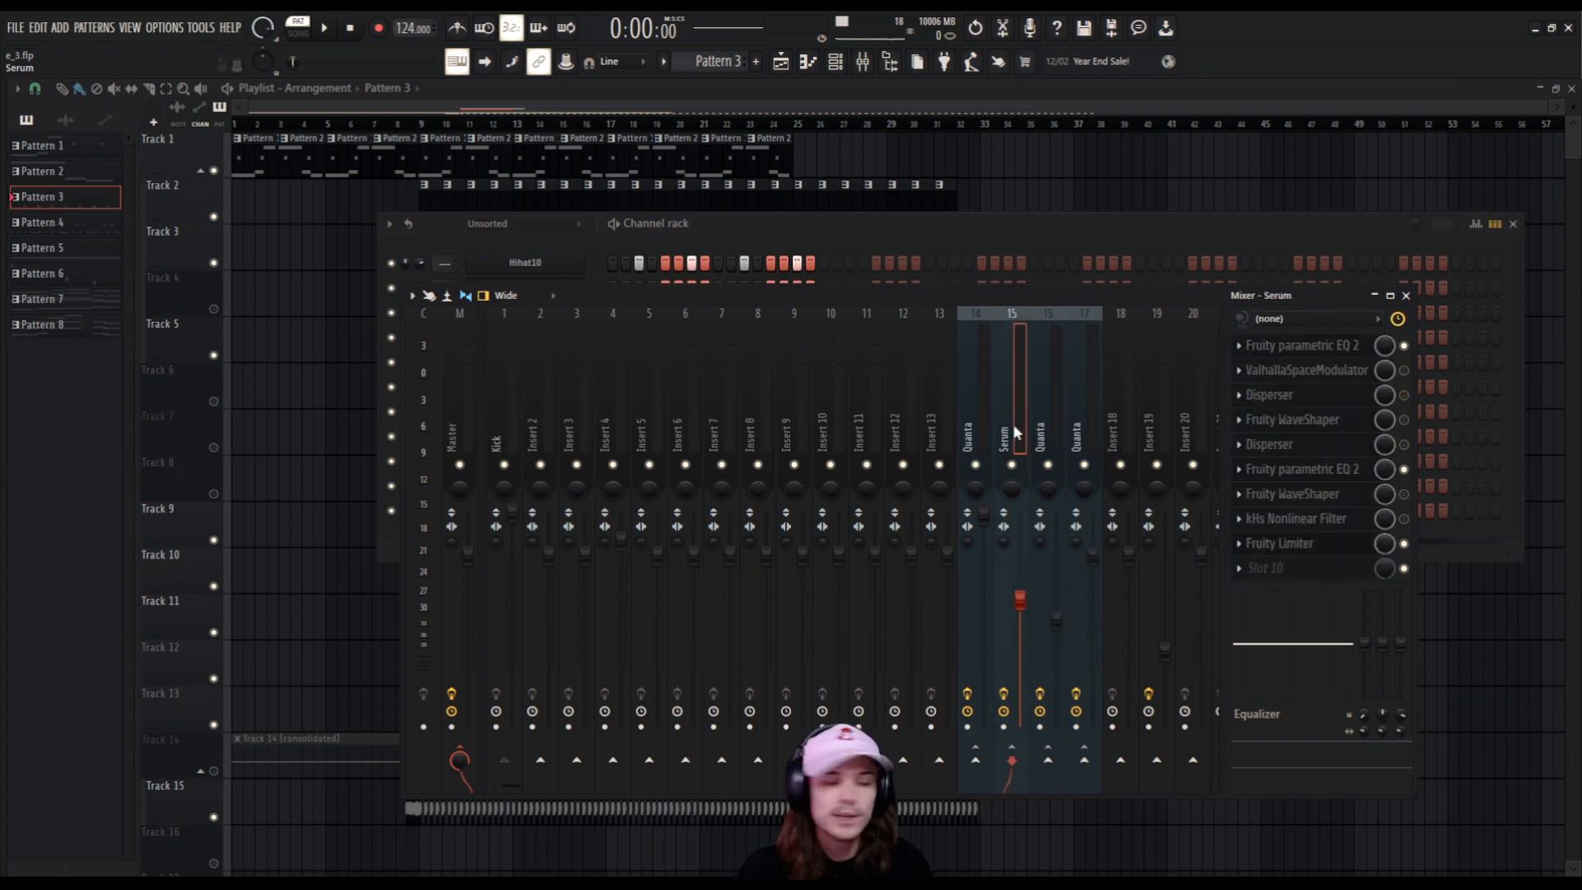
{"action": "left_click", "coordinate": [496, 441]}
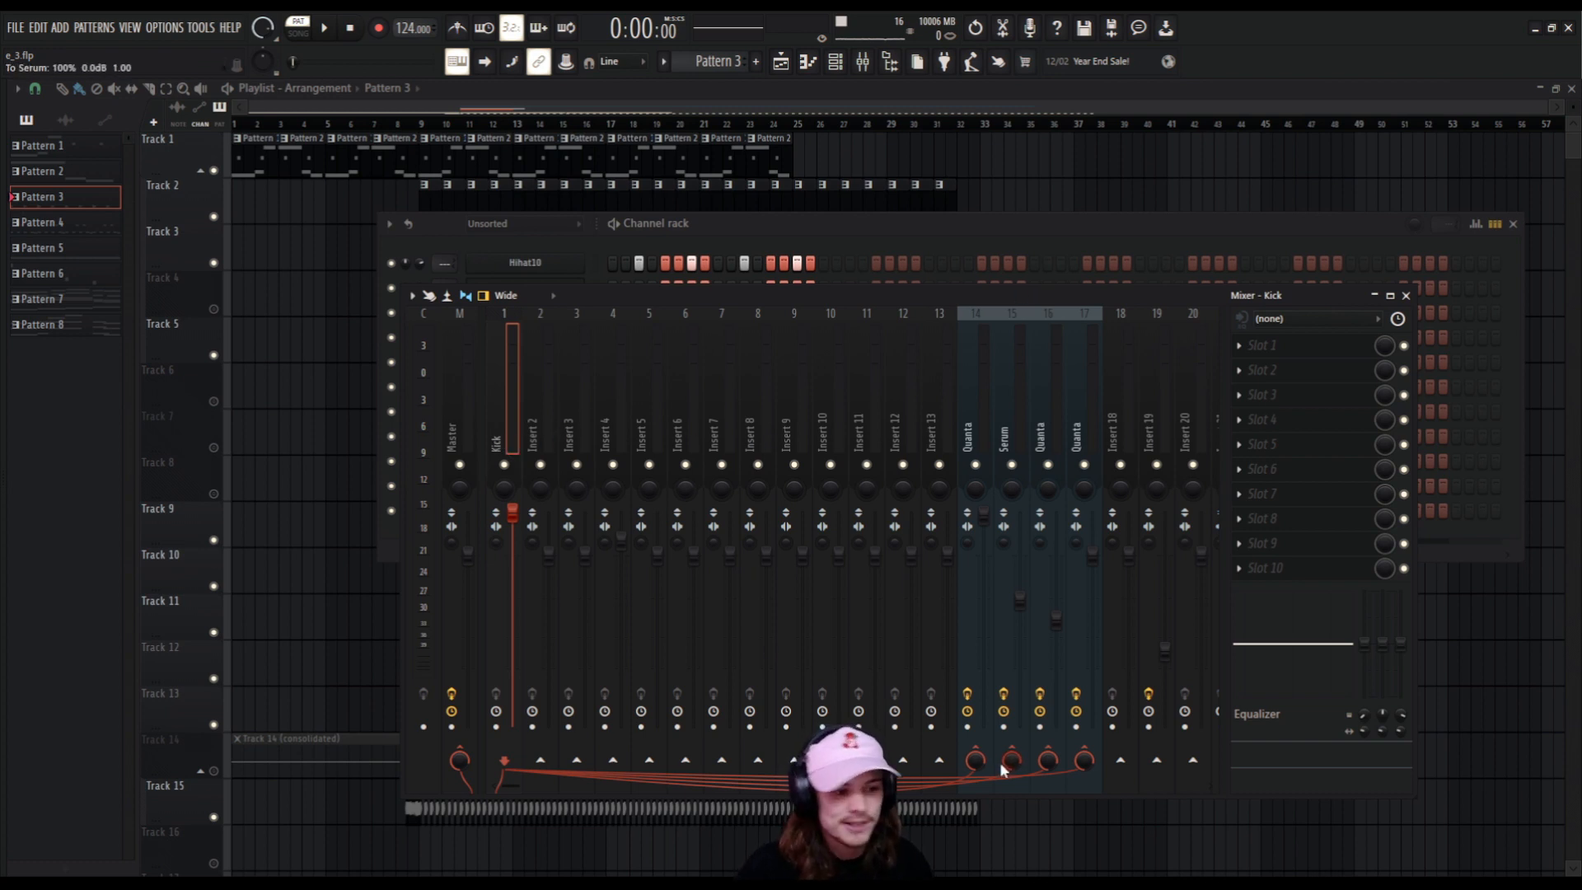
{"action": "key", "text": "space"}
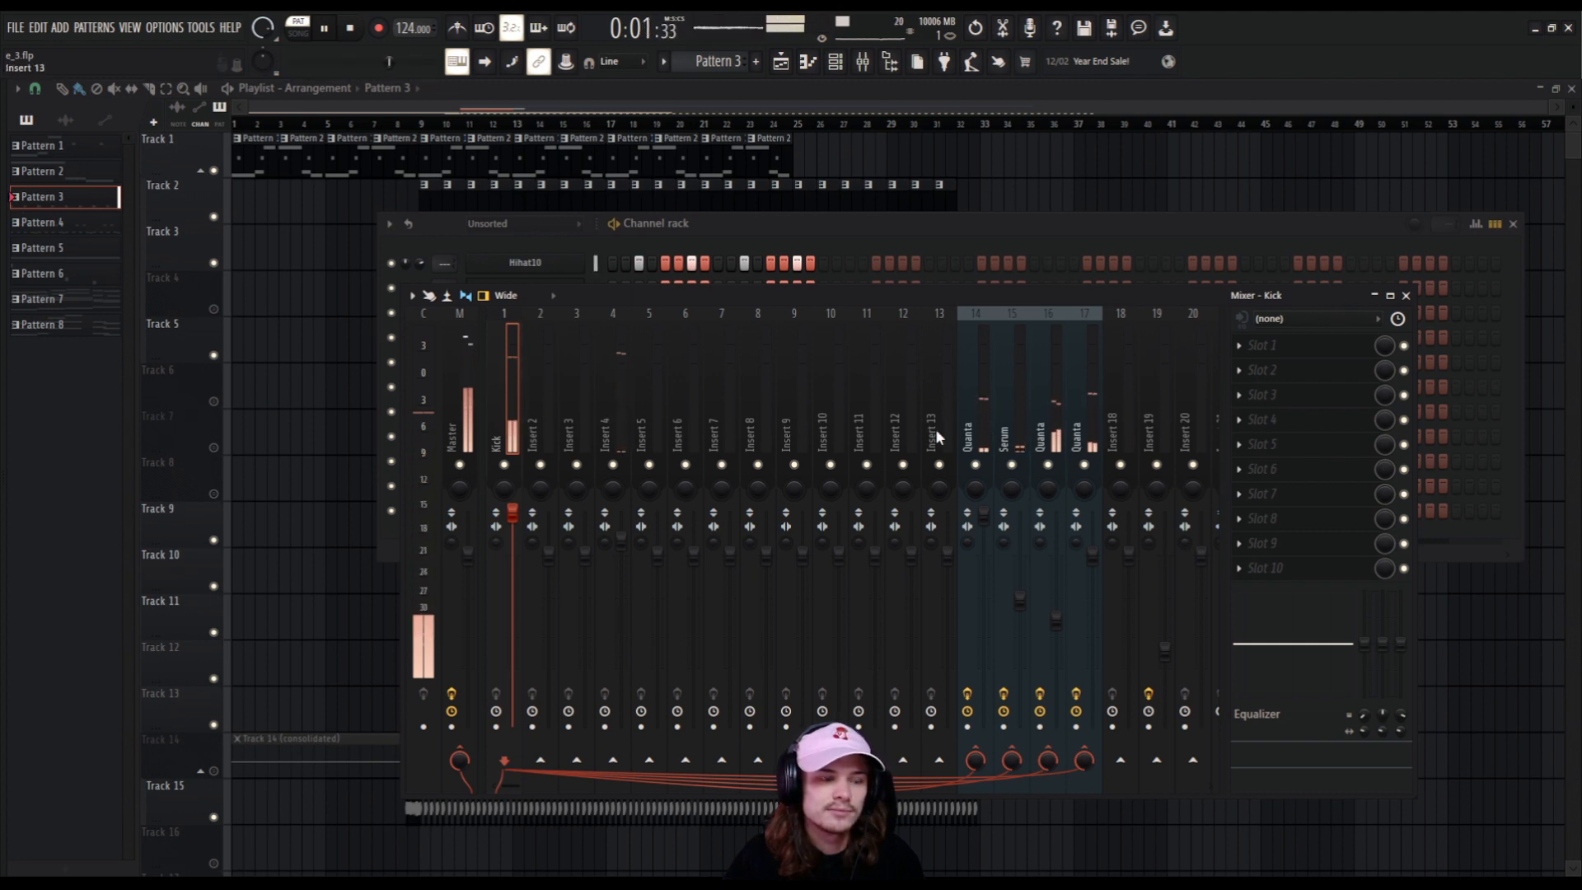
Stop playback and inspect the effect chains of mixer tracks 14 to 17 along with the Kick track's sends.
{"action": "key", "text": "space"}
{"action": "left_click", "coordinate": [979, 443]}
{"action": "left_click", "coordinate": [1075, 435]}
{"action": "left_click", "coordinate": [1016, 423]}
{"action": "left_click", "coordinate": [971, 436]}
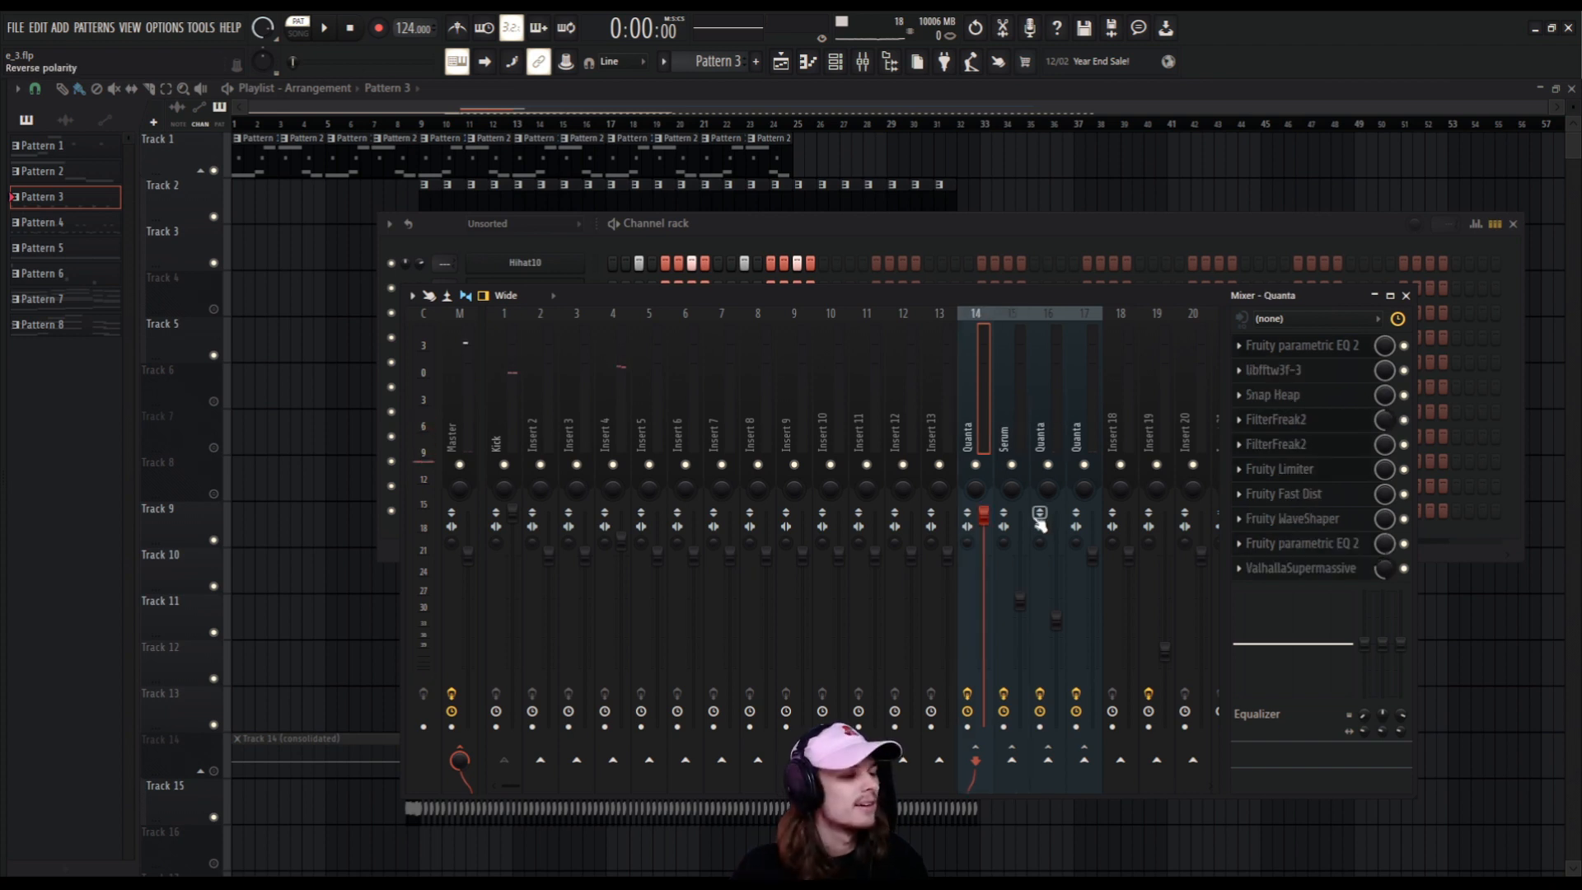
{"action": "left_click", "coordinate": [513, 419]}
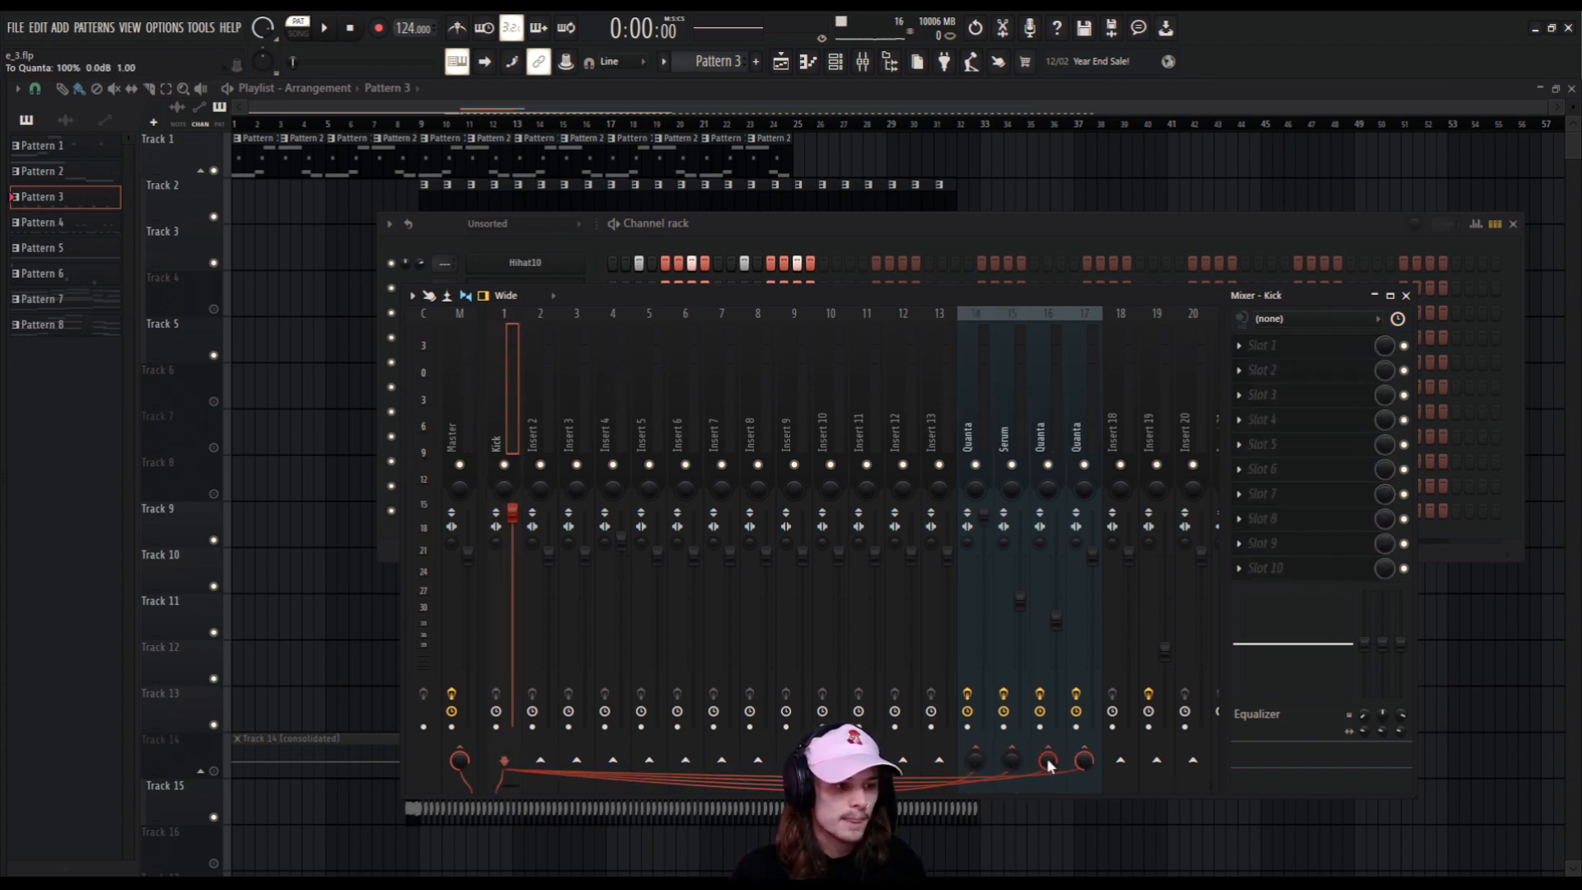
{"action": "left_click", "coordinate": [984, 393]}
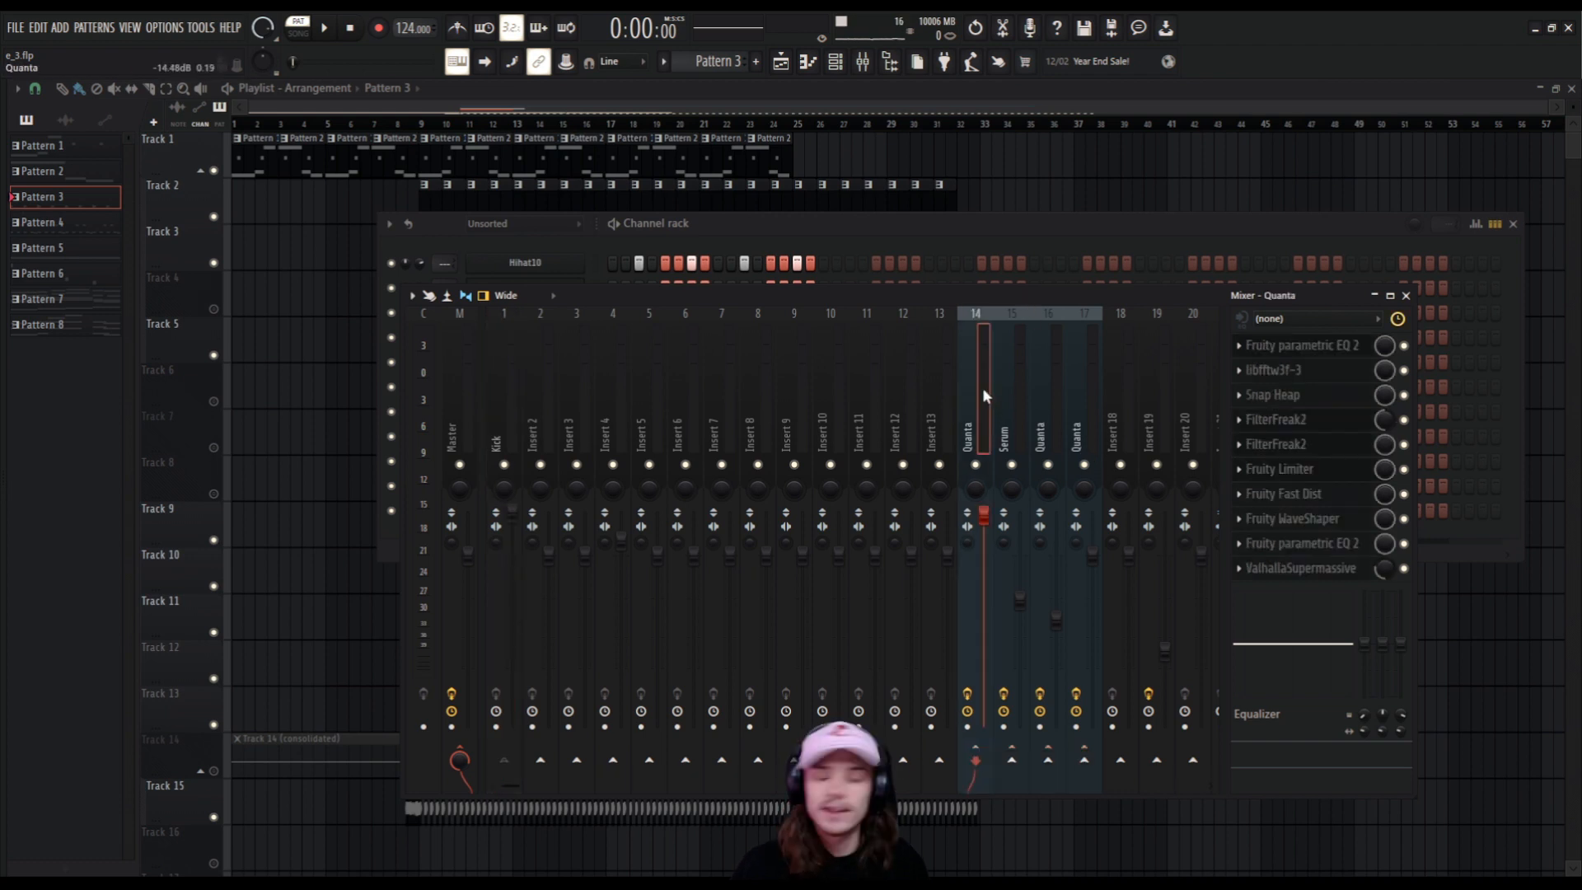
Disable Fruity Limiter on mixer track 14, check the Serum track's effects, and open track 14's Fruity Limiter.
{"action": "left_click", "coordinate": [1405, 469]}
{"action": "left_click", "coordinate": [1022, 420]}
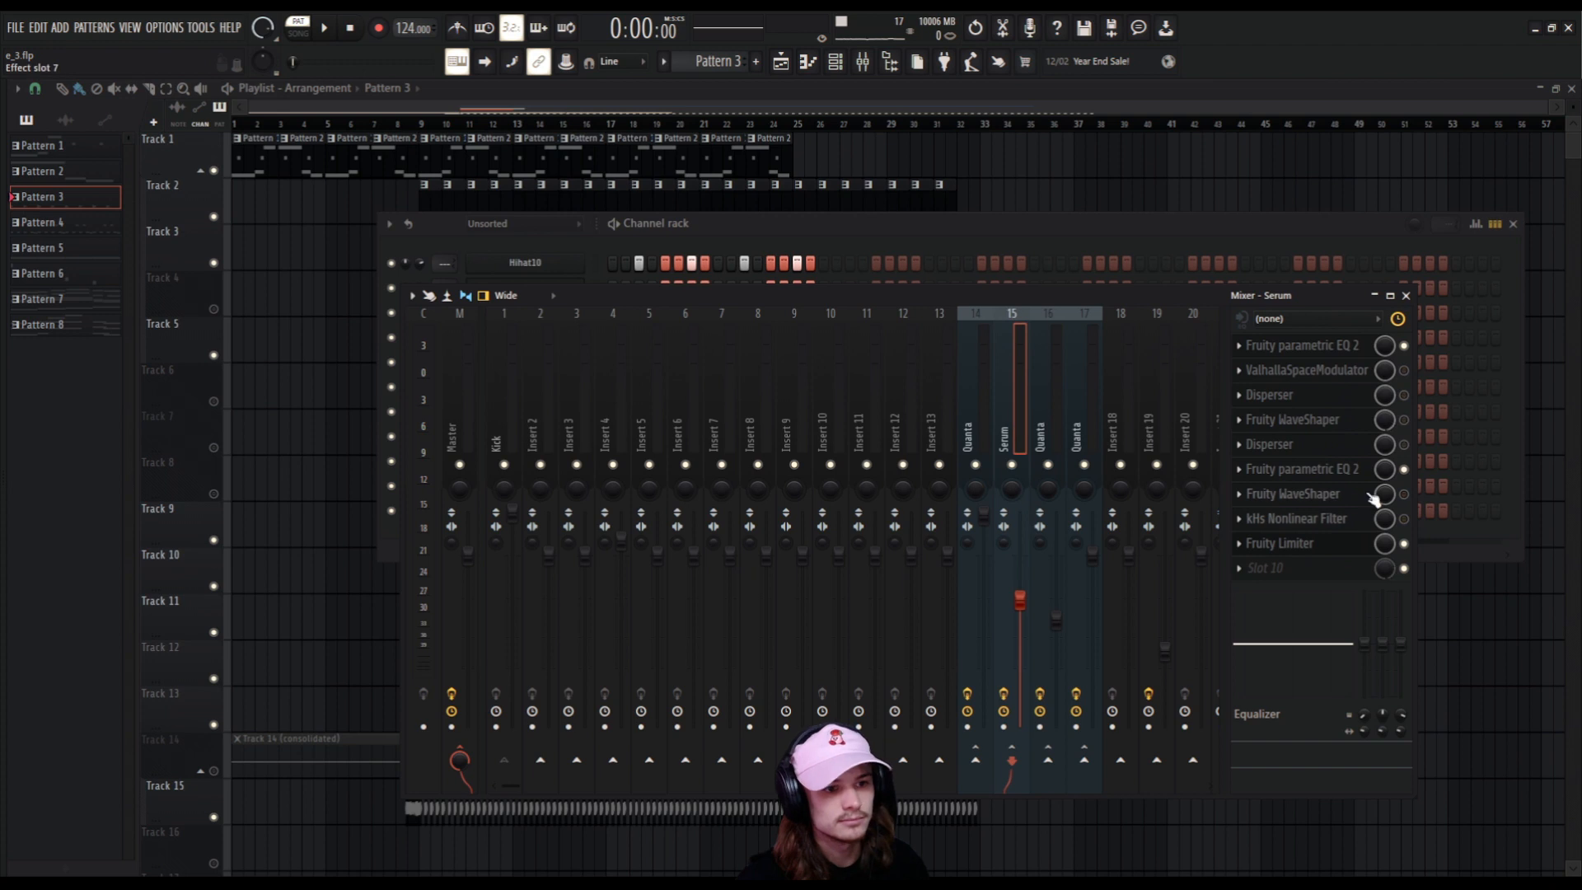
{"action": "key", "text": "Left"}
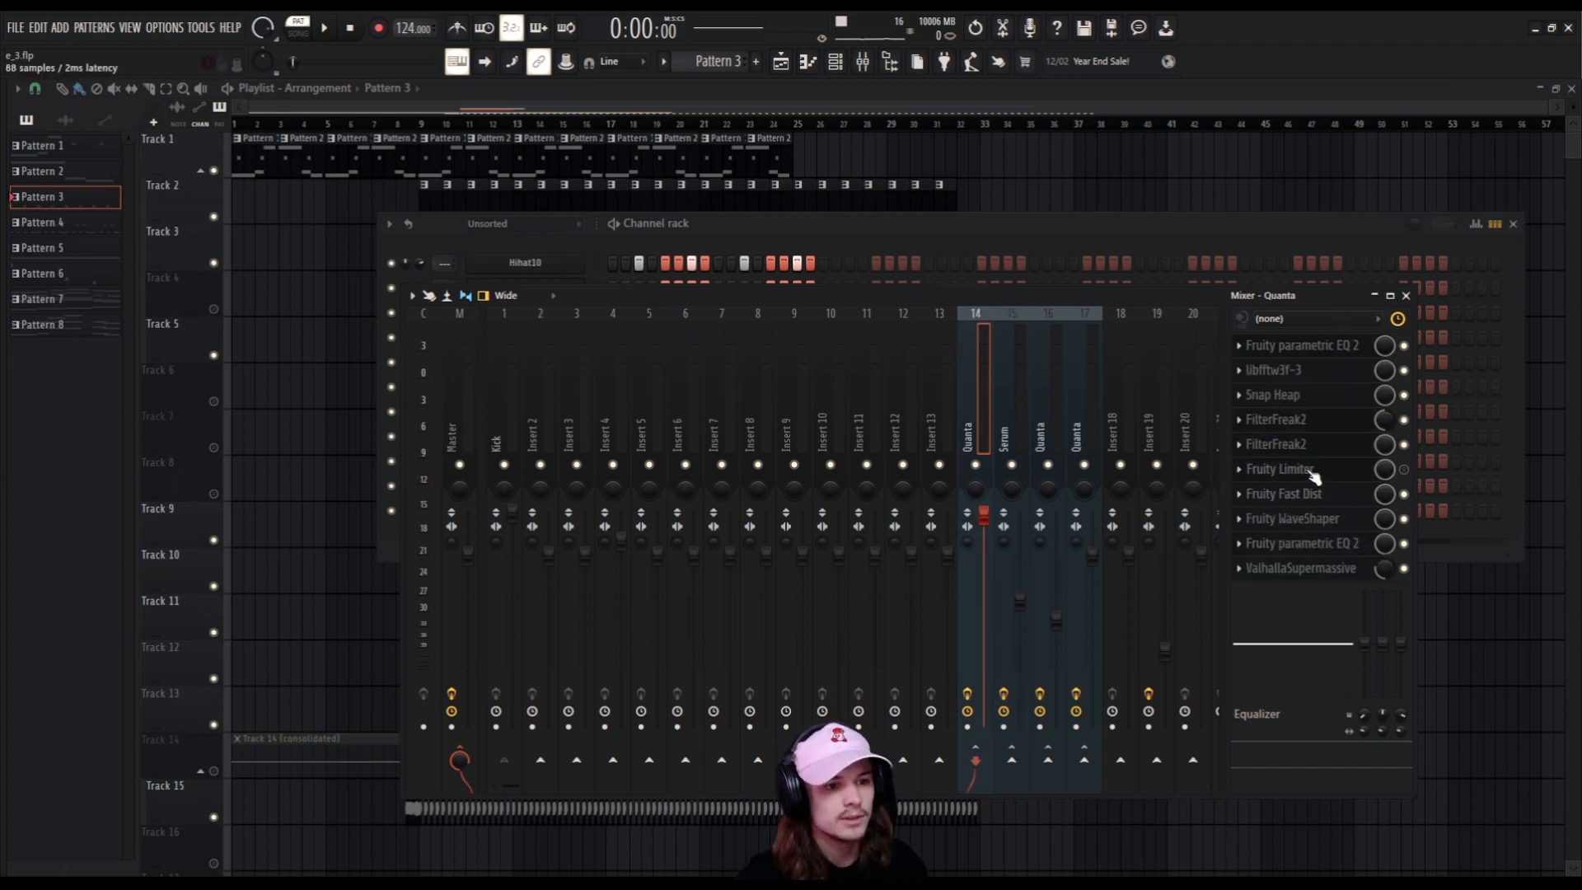
{"action": "left_click", "coordinate": [1313, 469]}
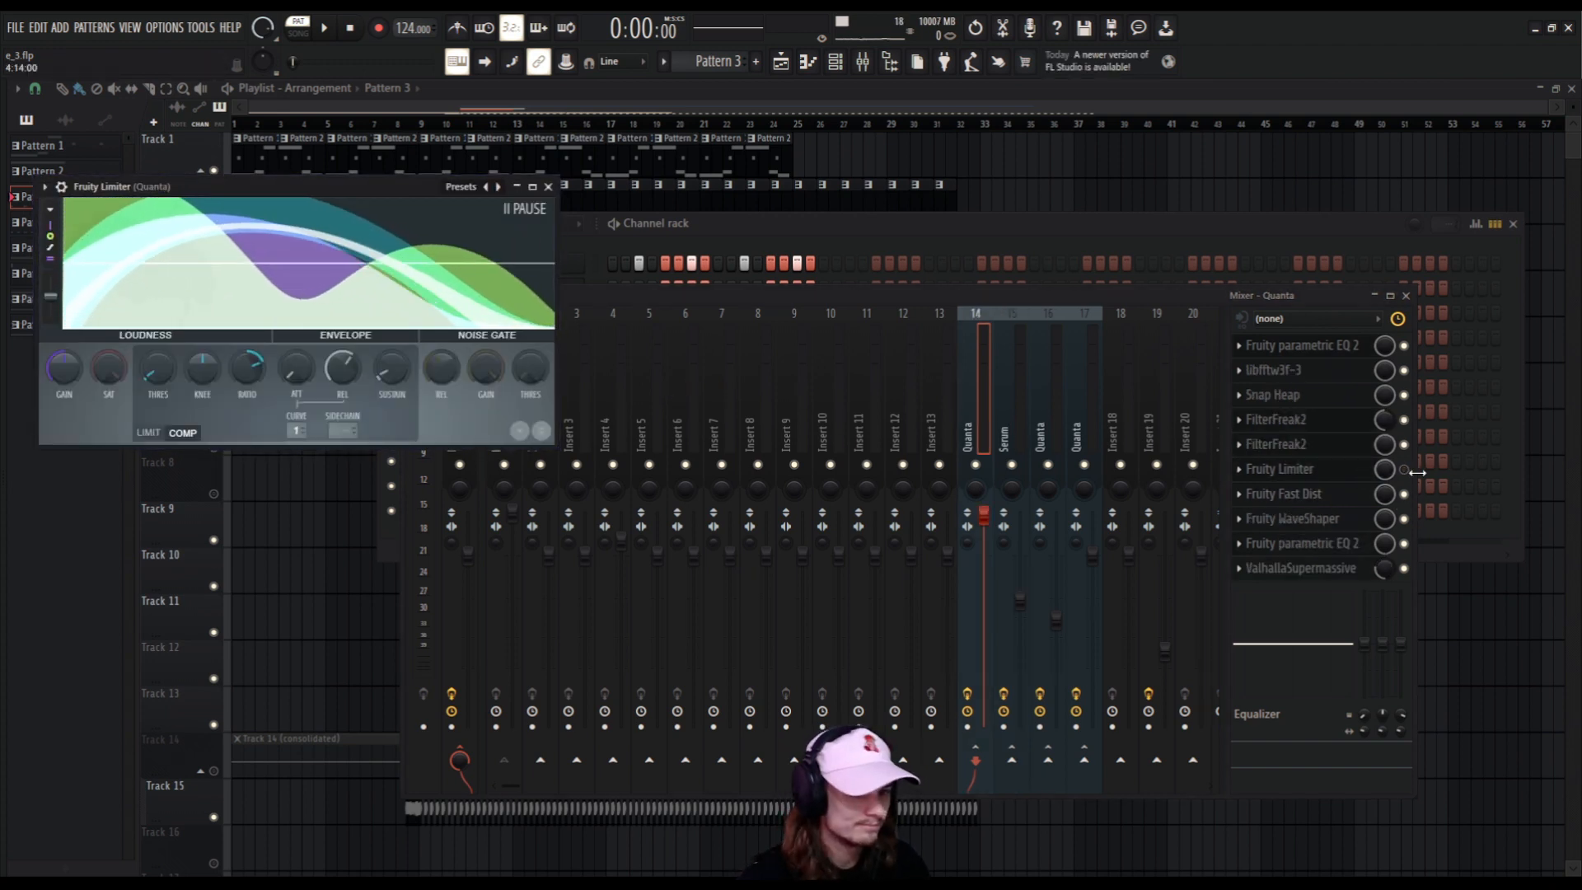
Replace the Fruity Limiter in slot 6 of mixer track 14 with a fresh Fruity Limiter.
{"action": "left_click", "coordinate": [1238, 469]}
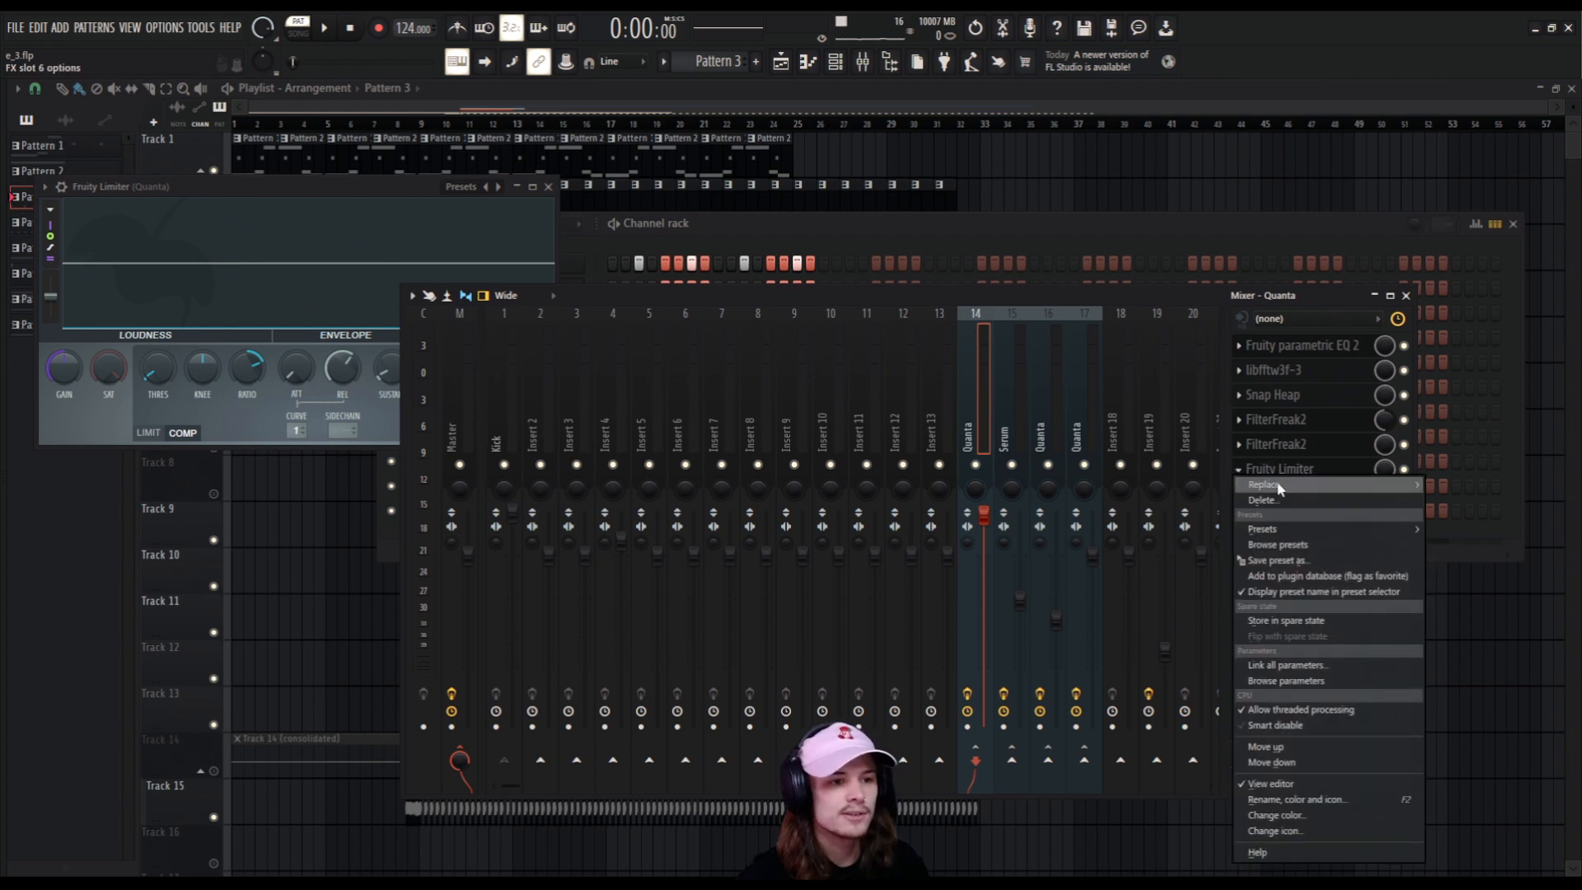
{"action": "mouse_move", "coordinate": [1268, 484]}
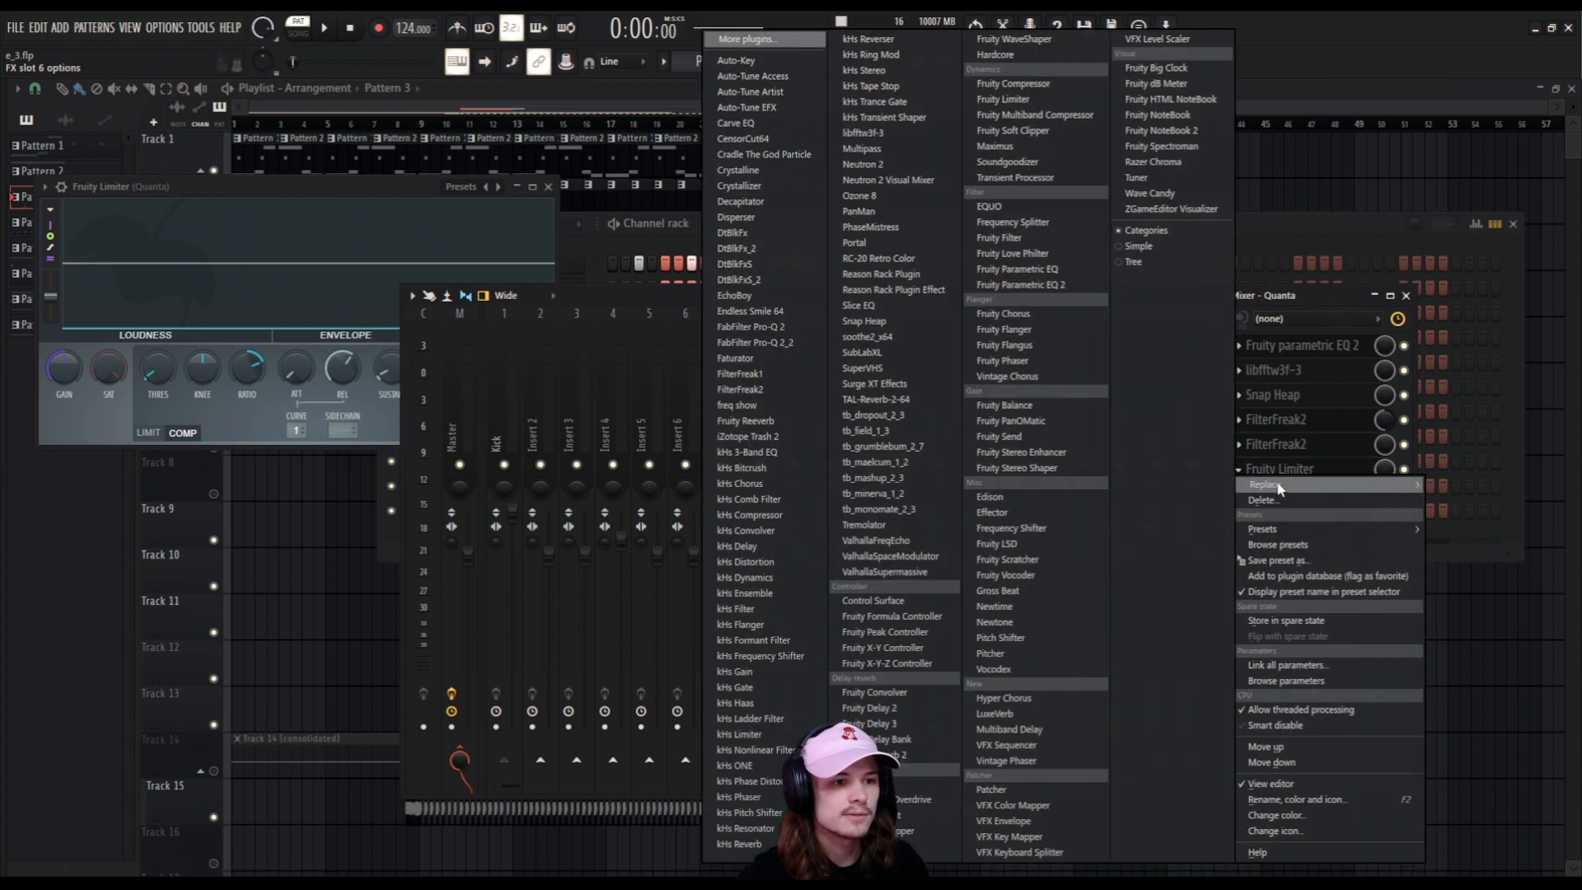
{"action": "left_click", "coordinate": [1031, 100]}
{"action": "left_click", "coordinate": [1201, 291]}
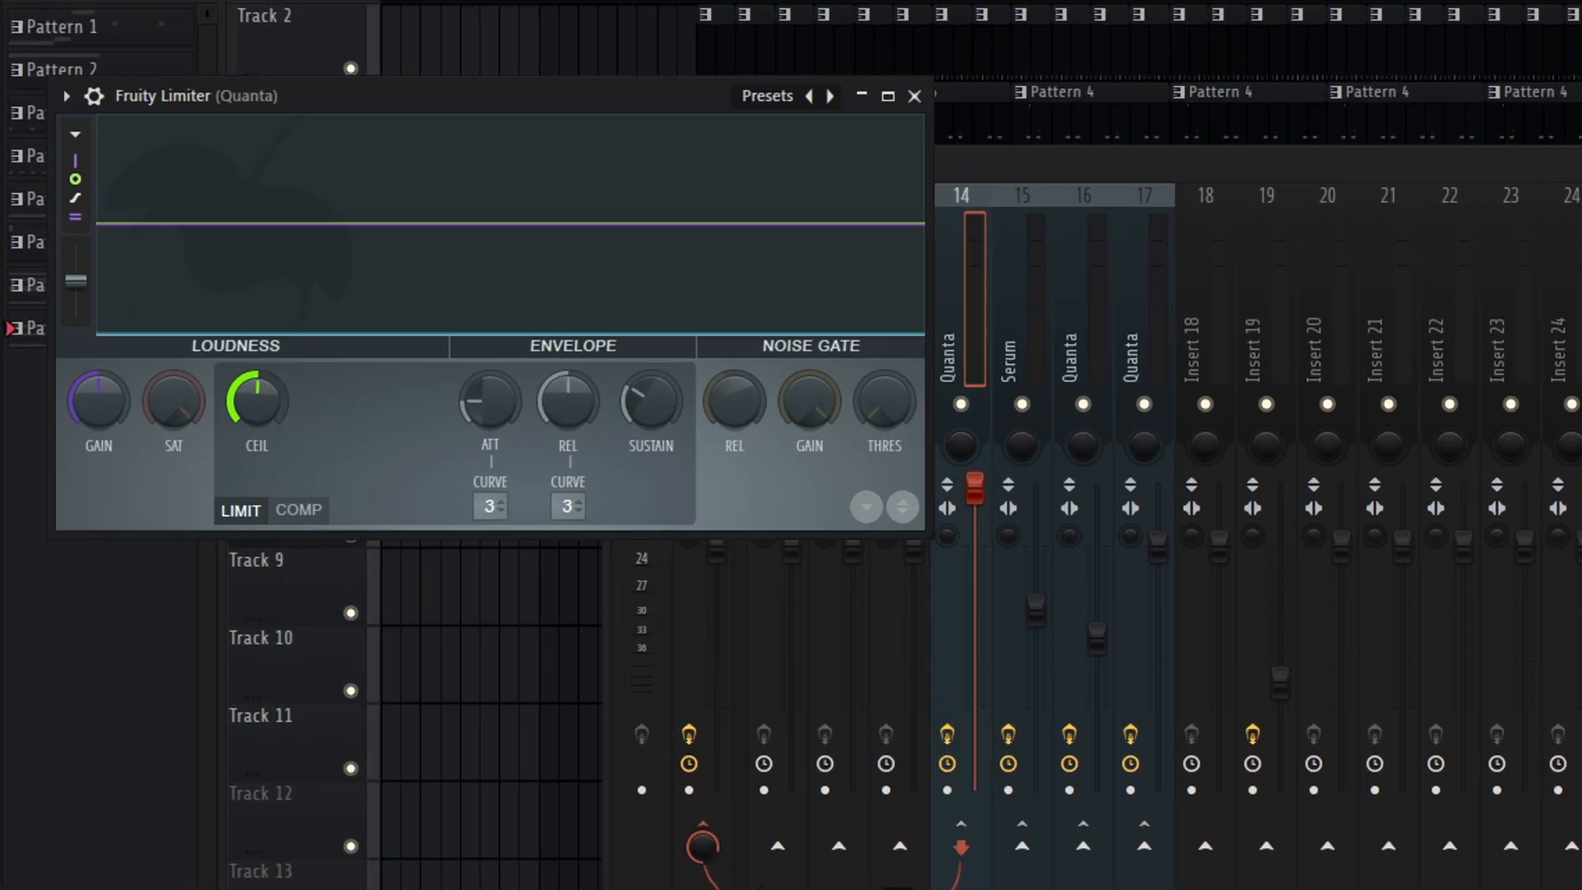
Set the limiter's ceiling to maximum and its attack to minimum, with a brief look at the compressor settings.
{"action": "left_click_drag", "start_coordinate": [257, 400], "coordinate": [257, 406]}
{"action": "left_click_drag", "start_coordinate": [626, 512], "coordinate": [706, 289]}
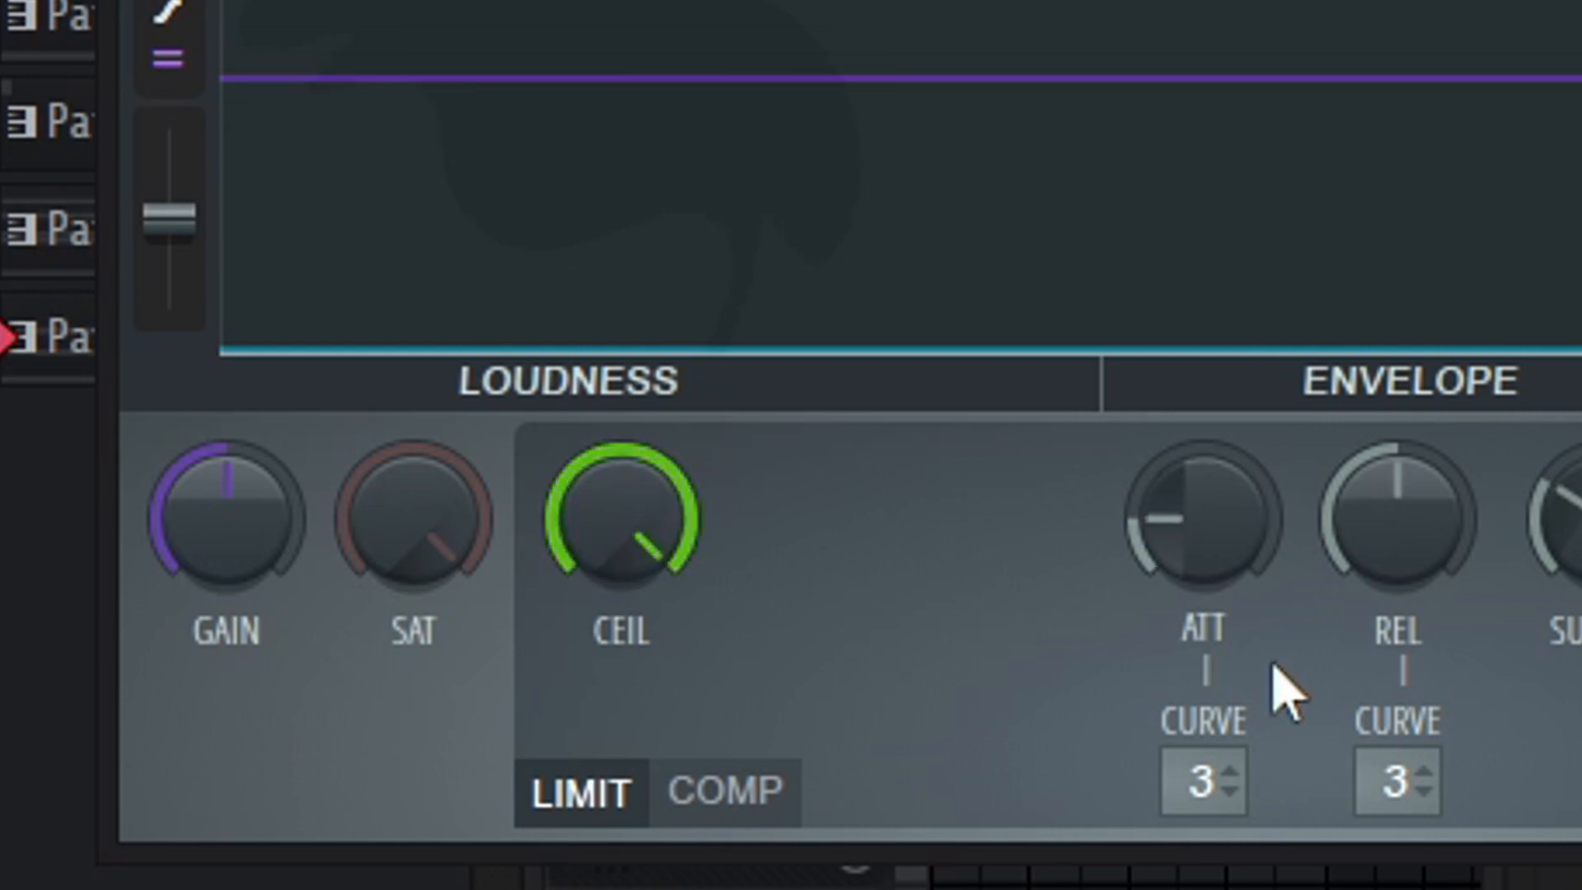
{"action": "left_click_drag", "start_coordinate": [1253, 515], "coordinate": [1208, 502]}
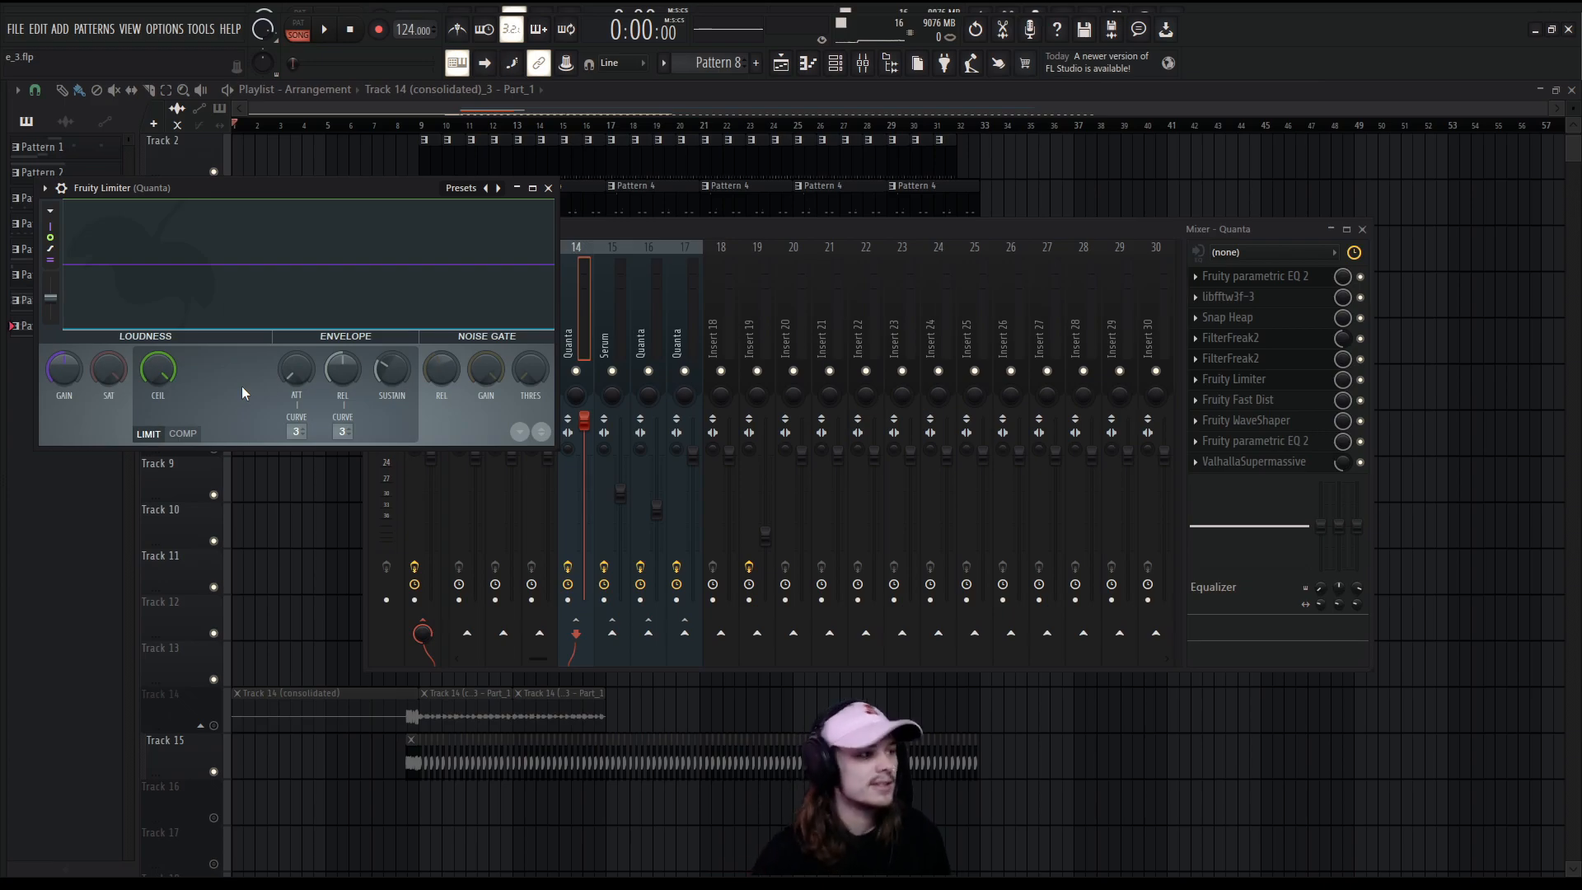
{"action": "left_click", "coordinate": [188, 437]}
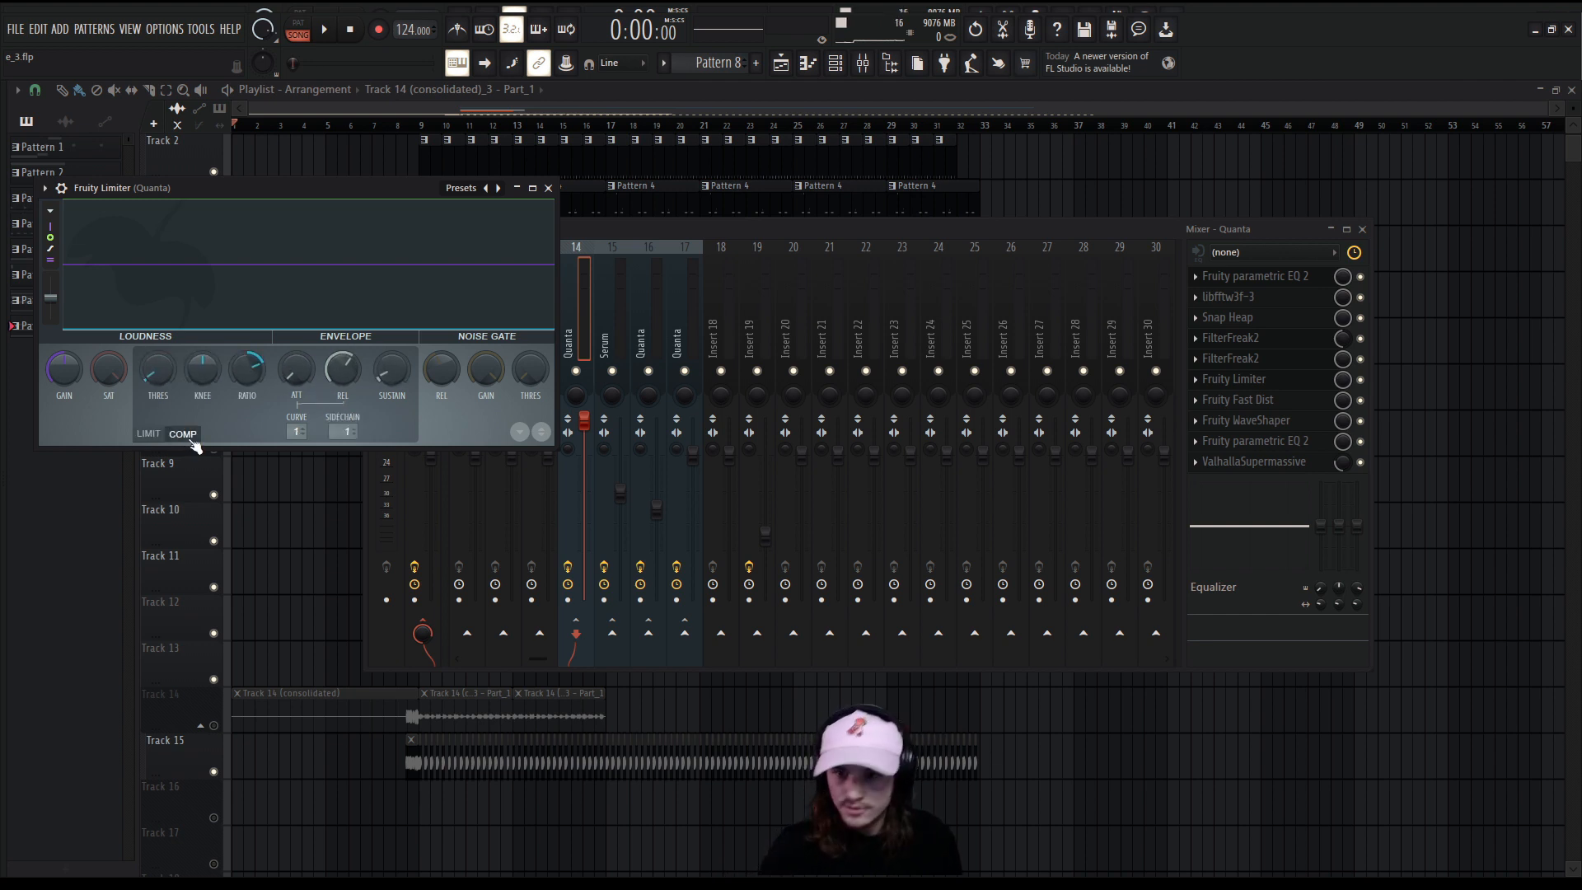
{"action": "left_click", "coordinate": [148, 434]}
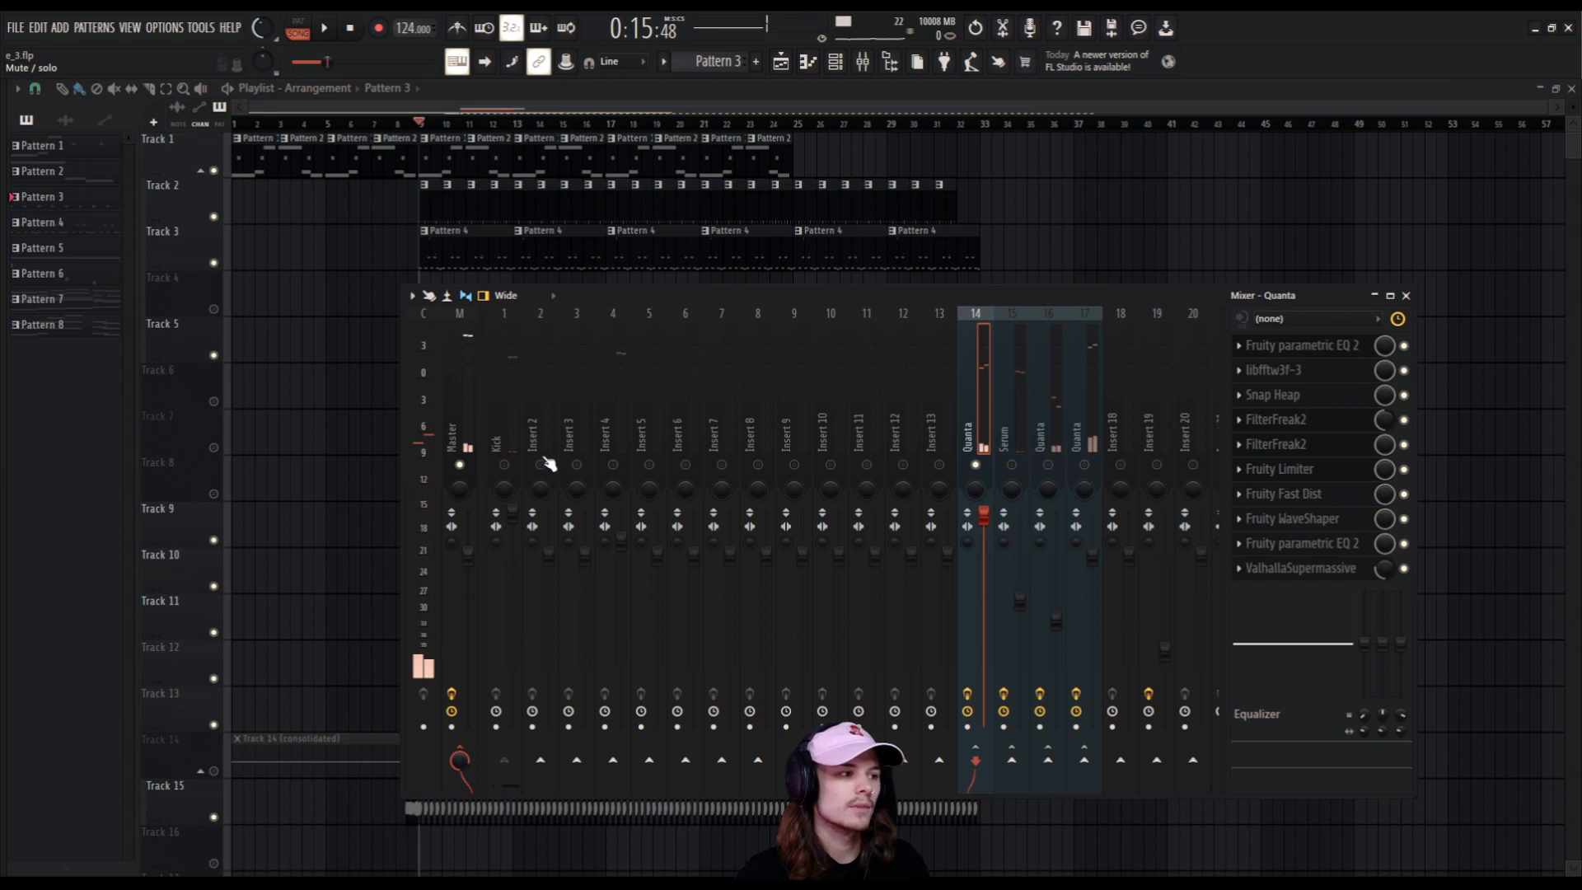
Unmute the Kick track and switch track 14's Fruity Limiter to its compressor settings during playback.
{"action": "left_click", "coordinate": [502, 466]}
{"action": "key", "text": "space"}
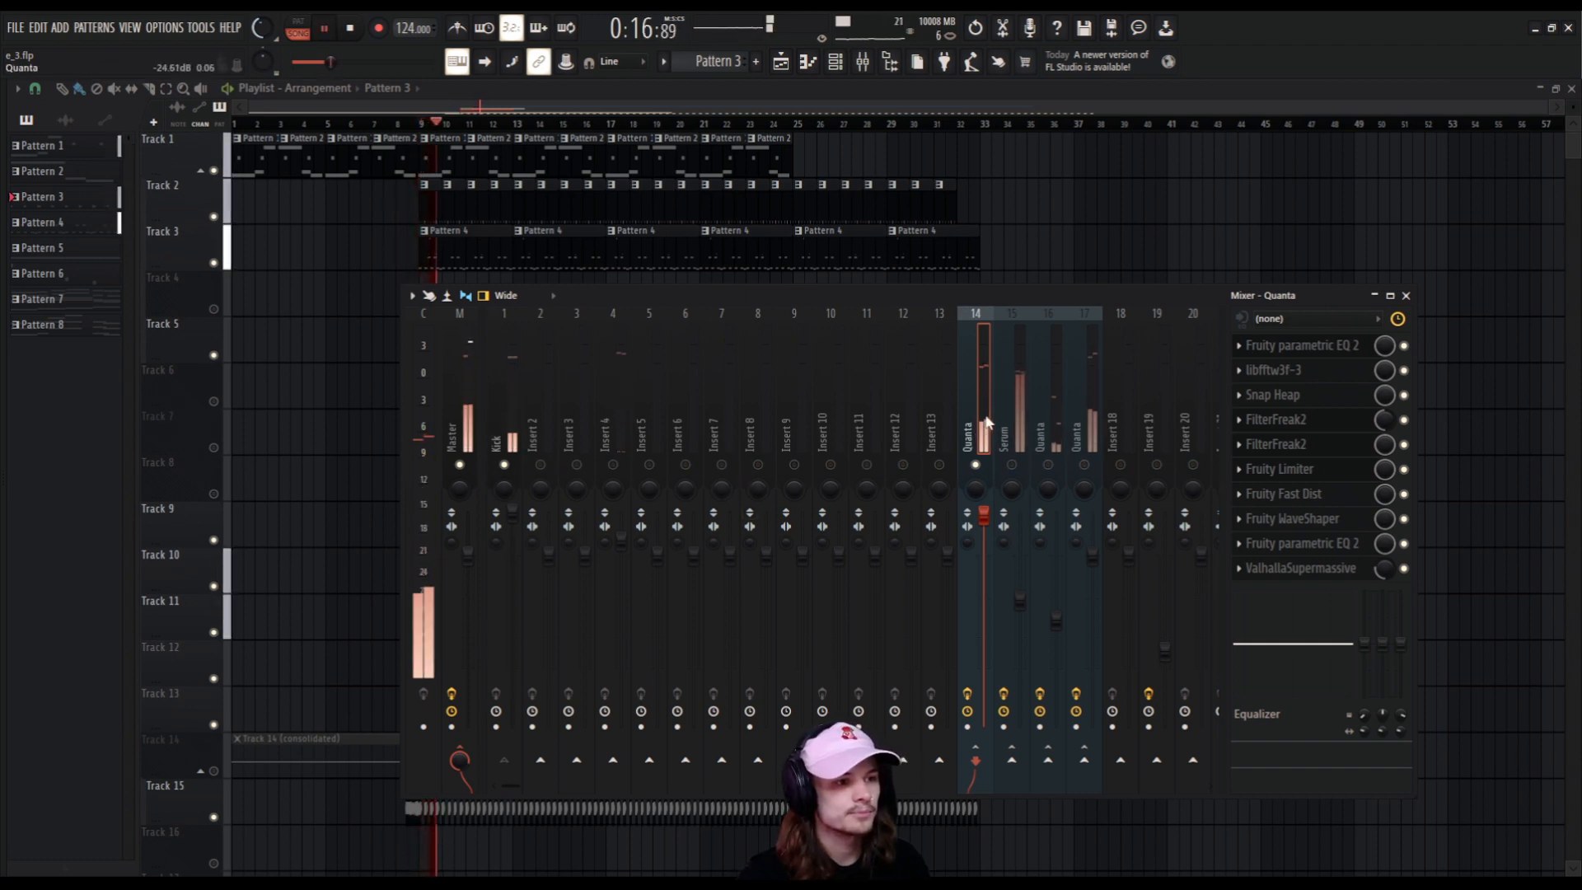
{"action": "left_click", "coordinate": [1314, 469]}
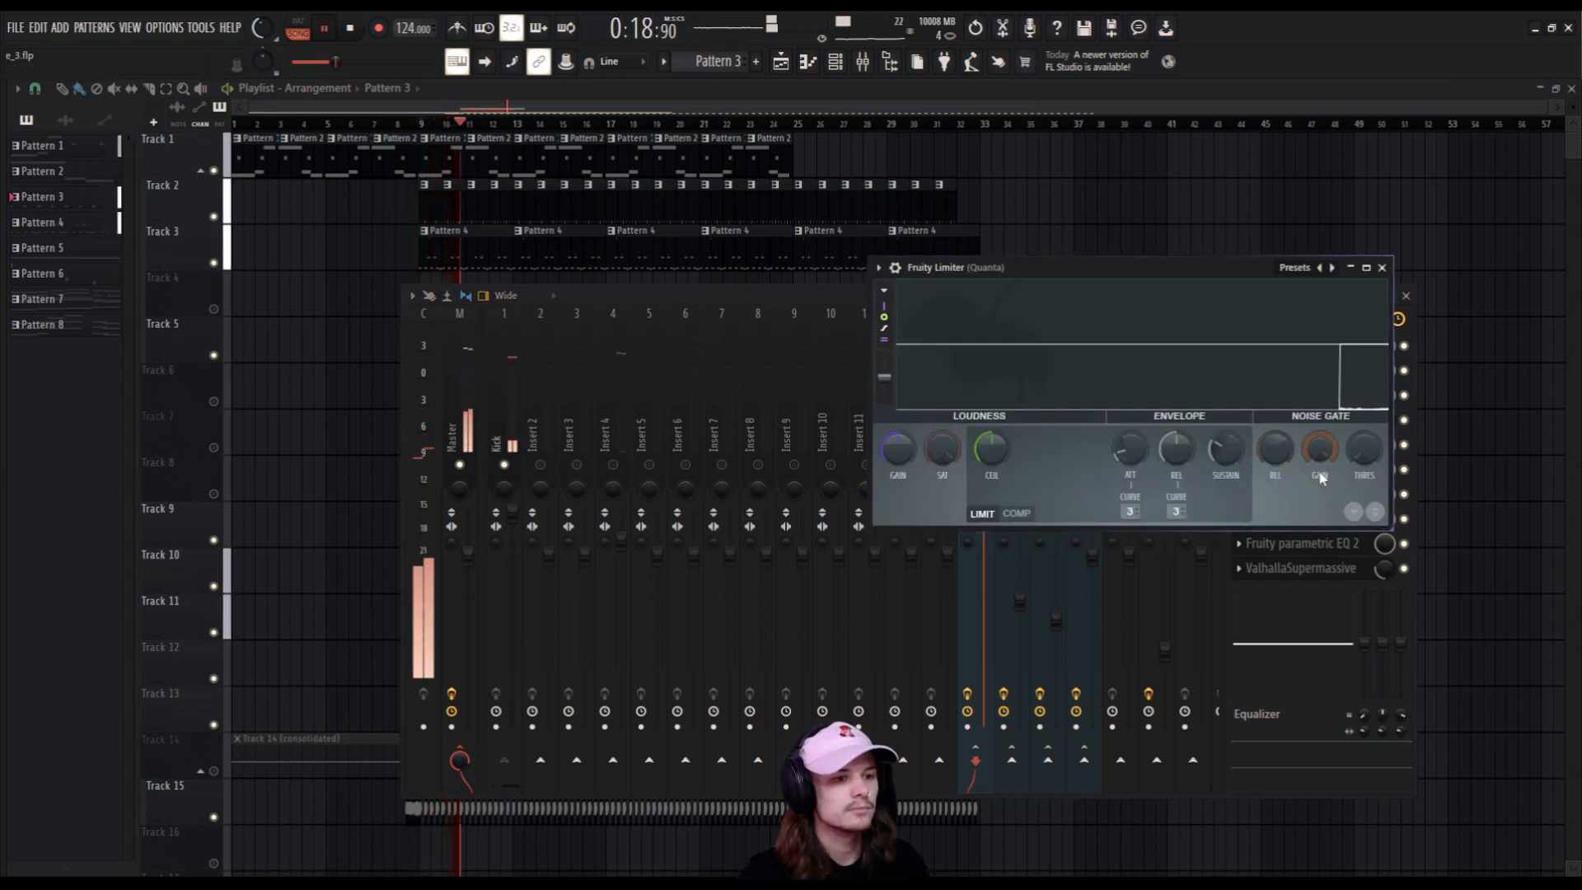
{"action": "left_click", "coordinate": [1018, 513]}
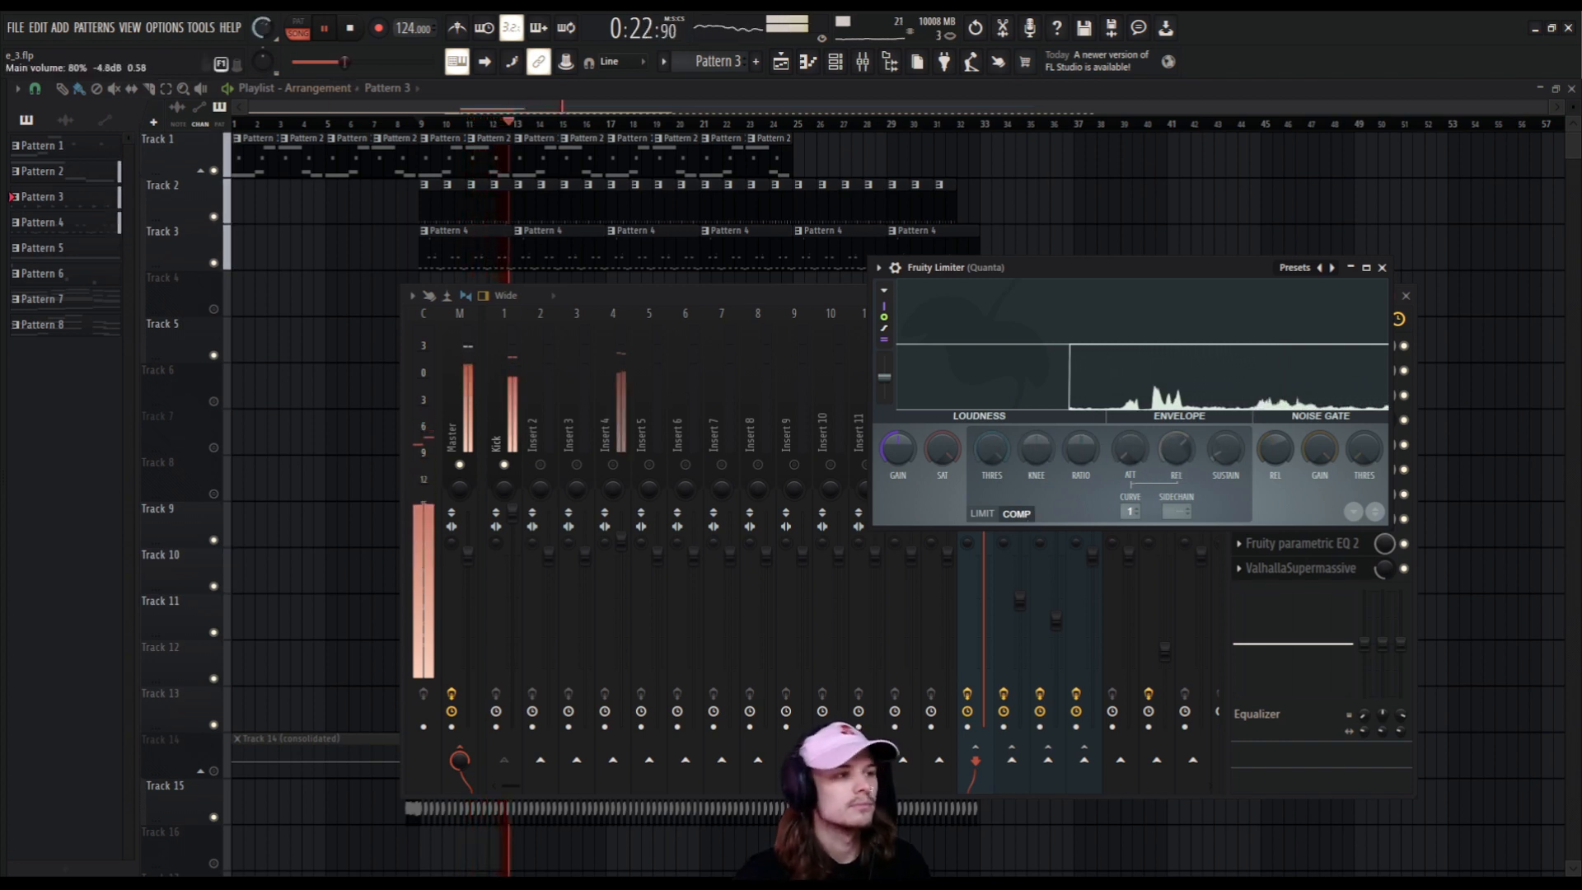
{"action": "key", "text": "space"}
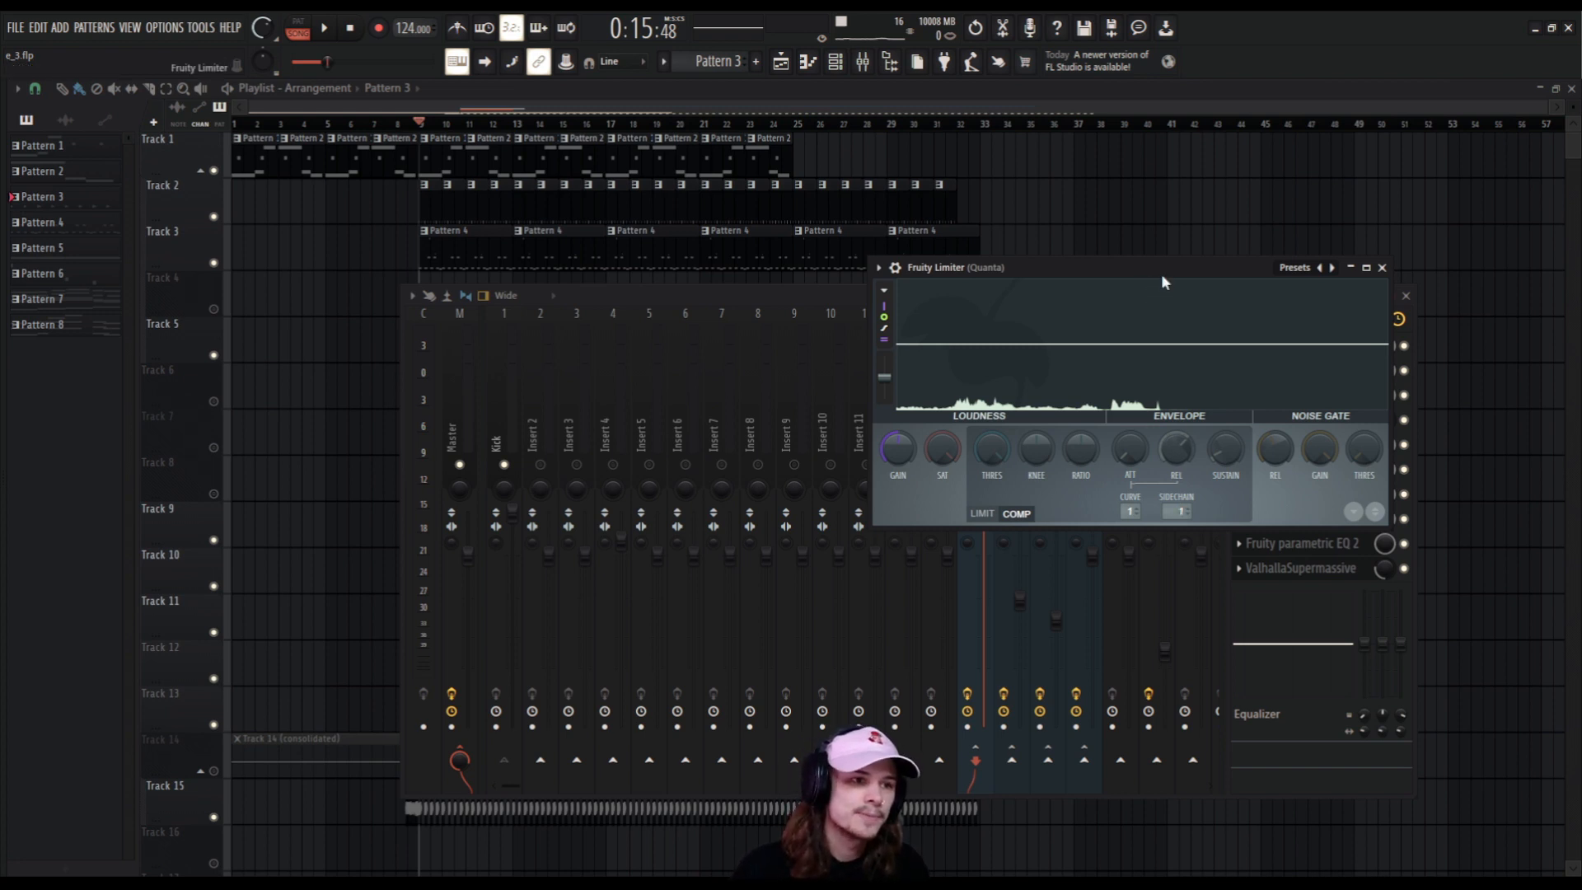
Lower the threshold and raise the ratio of track 14's Fruity Limiter compressor while auditioning the song.
{"action": "left_click_drag", "start_coordinate": [1160, 278], "coordinate": [1092, 305]}
{"action": "key", "text": "space"}
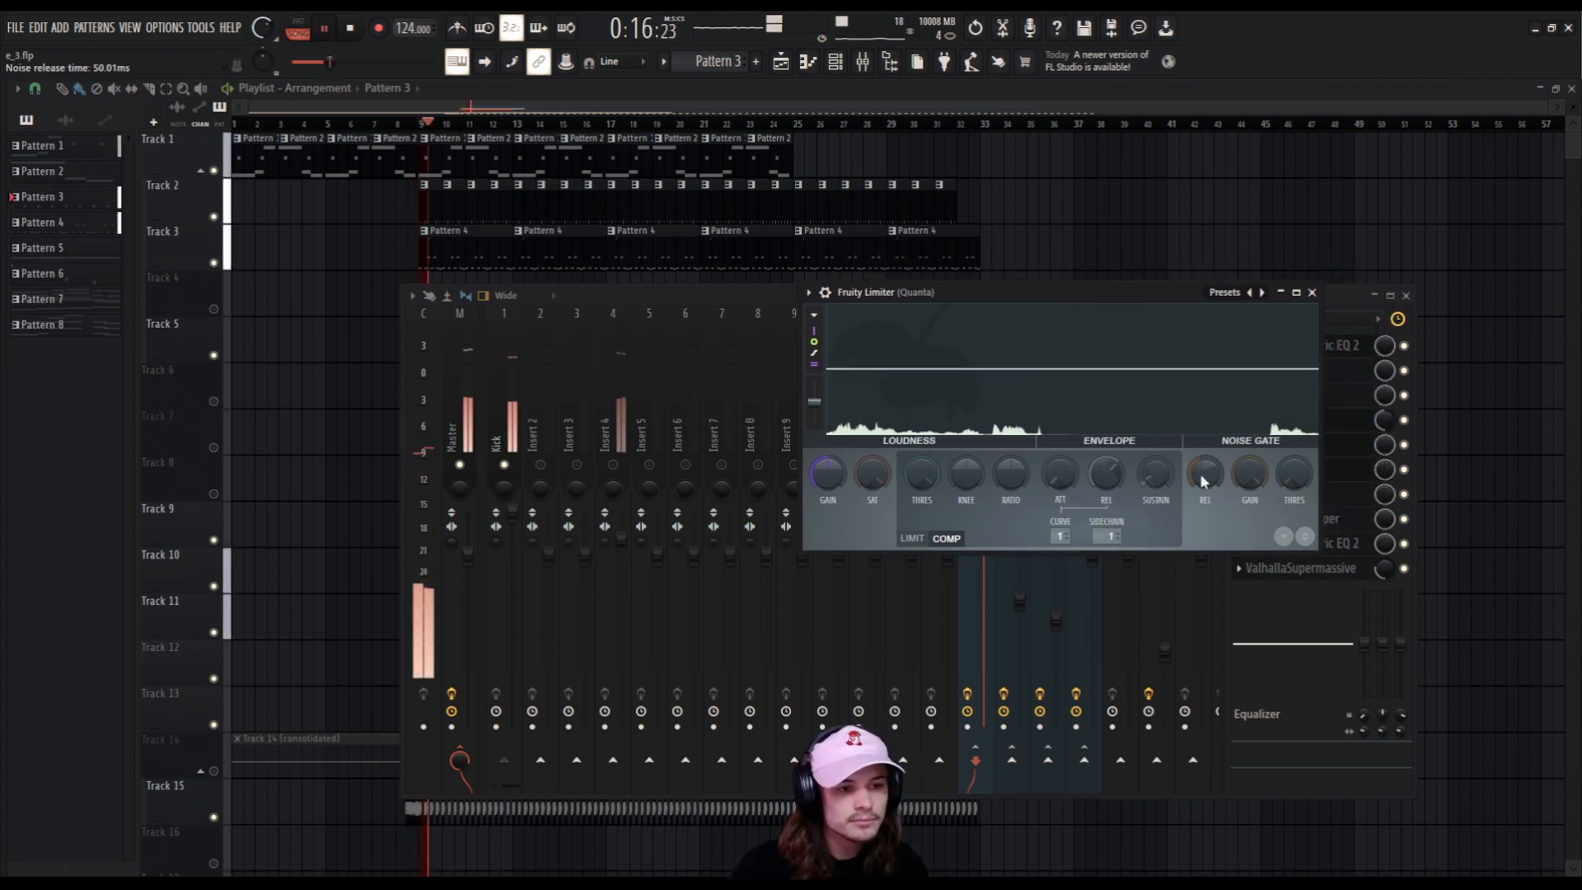
{"action": "key", "text": "space"}
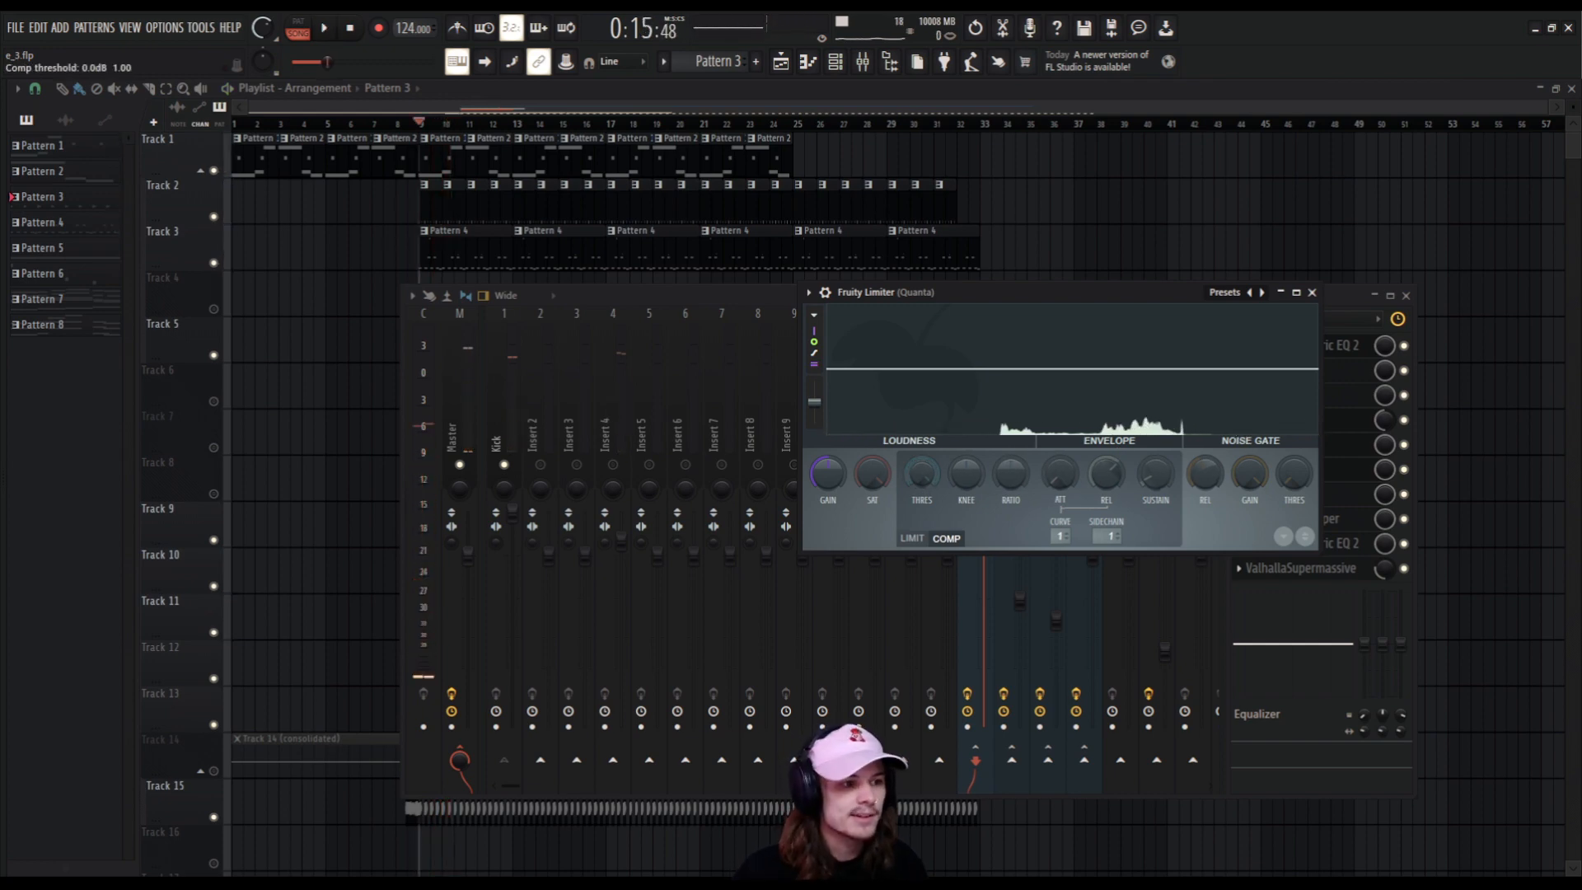
{"action": "left_click_drag", "start_coordinate": [921, 465], "coordinate": [921, 565]}
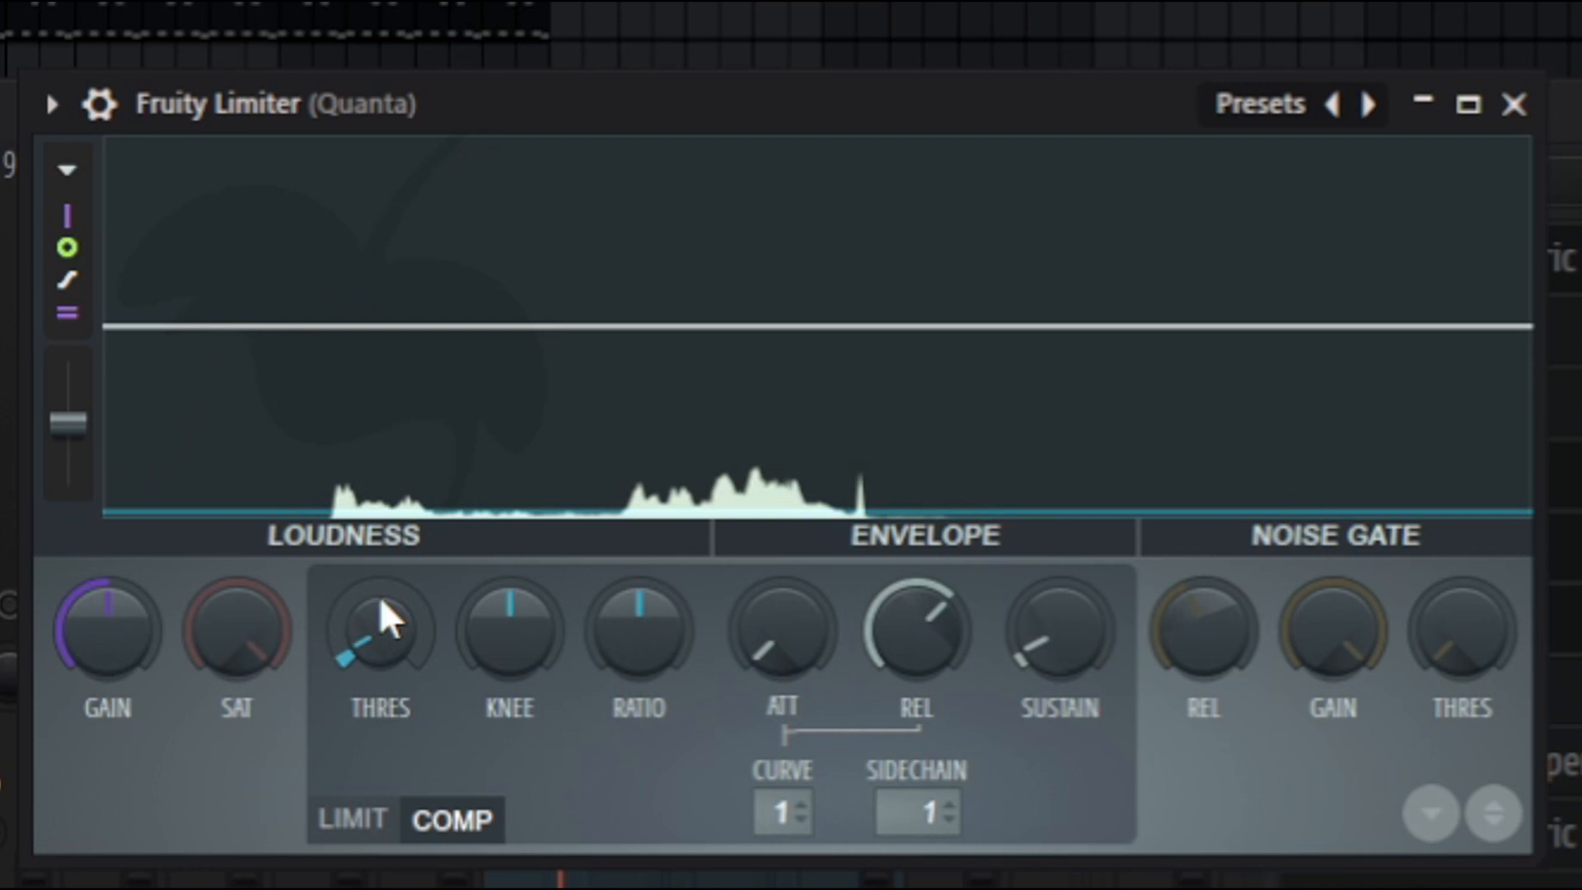
{"action": "key", "text": "space"}
{"action": "left_click_drag", "start_coordinate": [631, 620], "coordinate": [631, 580]}
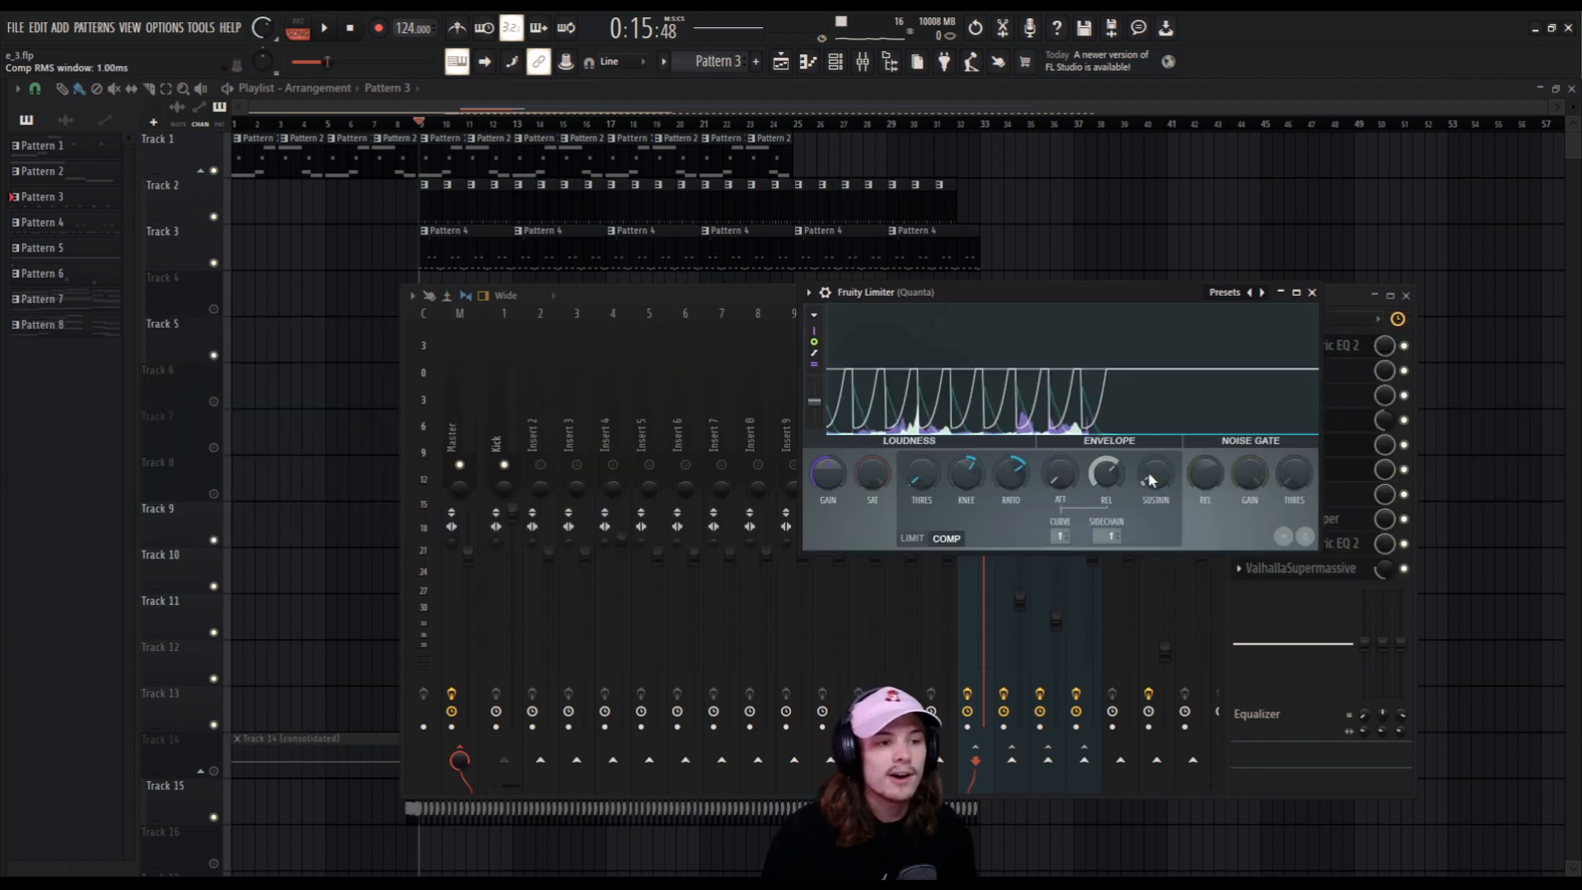
Audition the sidechained bass and slightly raise the Fruity Limiter compressor's attack time.
{"action": "key", "text": "space"}
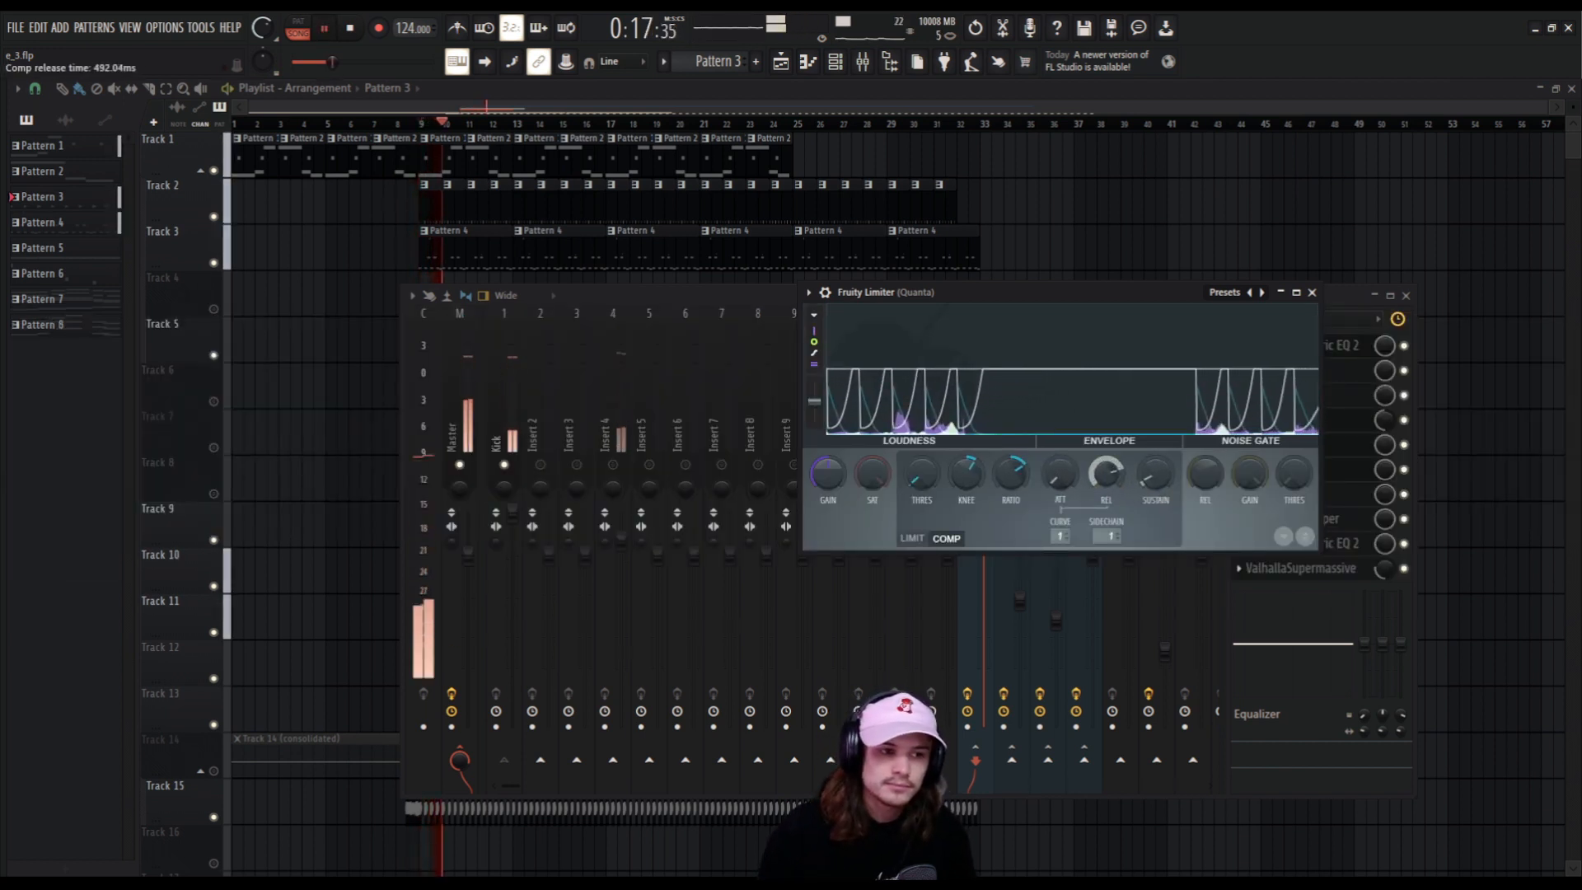
{"action": "key", "text": "space"}
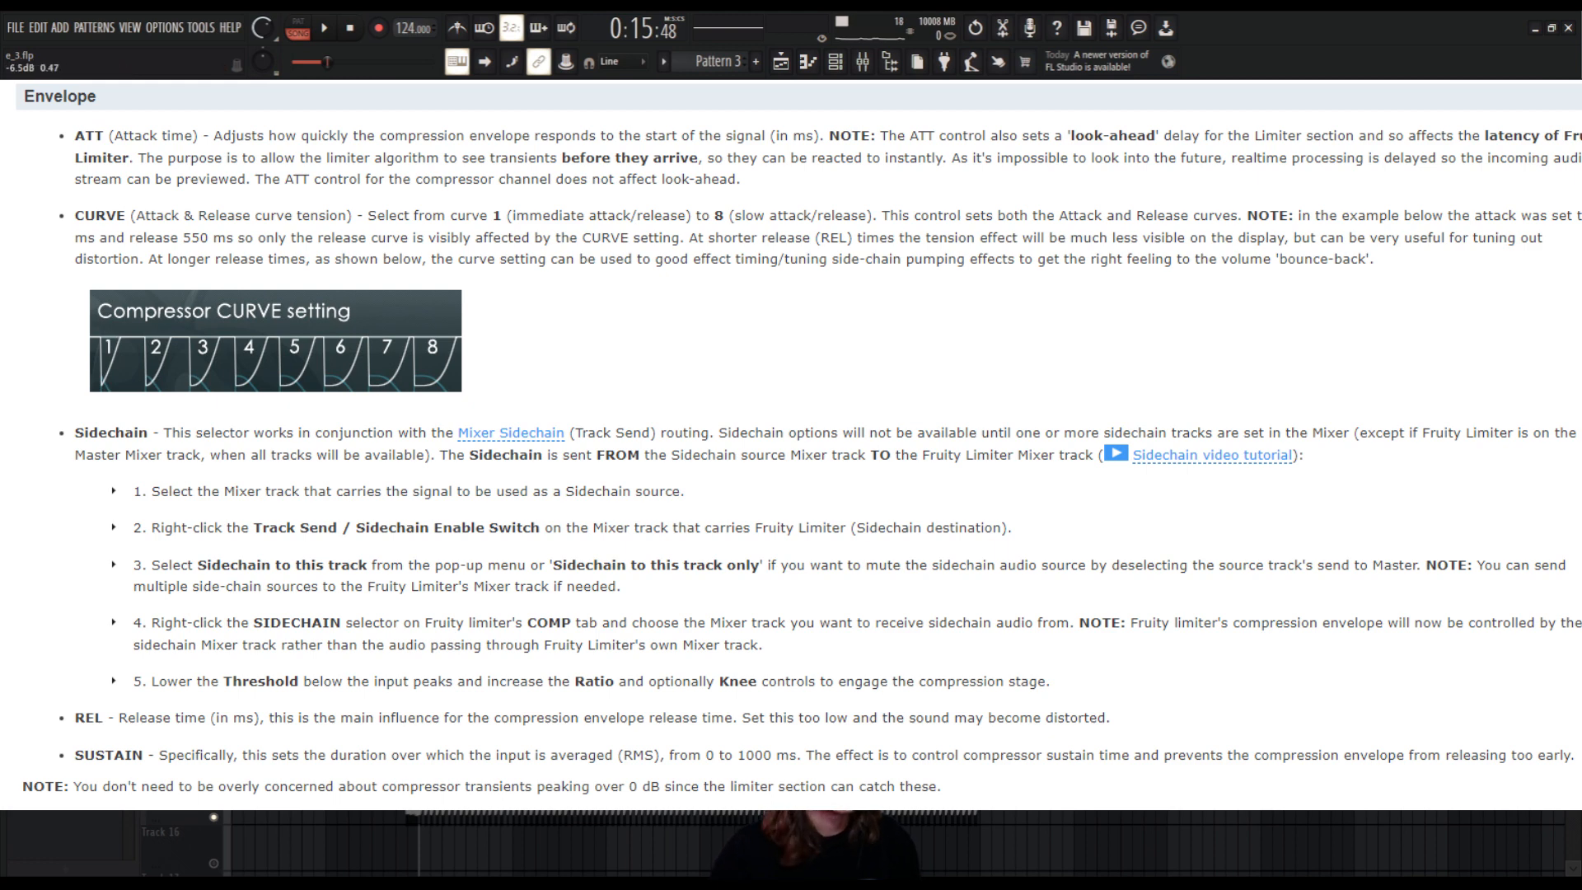
{"action": "key", "text": "space"}
{"action": "left_click_drag", "start_coordinate": [1060, 474], "coordinate": [1106, 476]}
{"action": "key", "text": "space"}
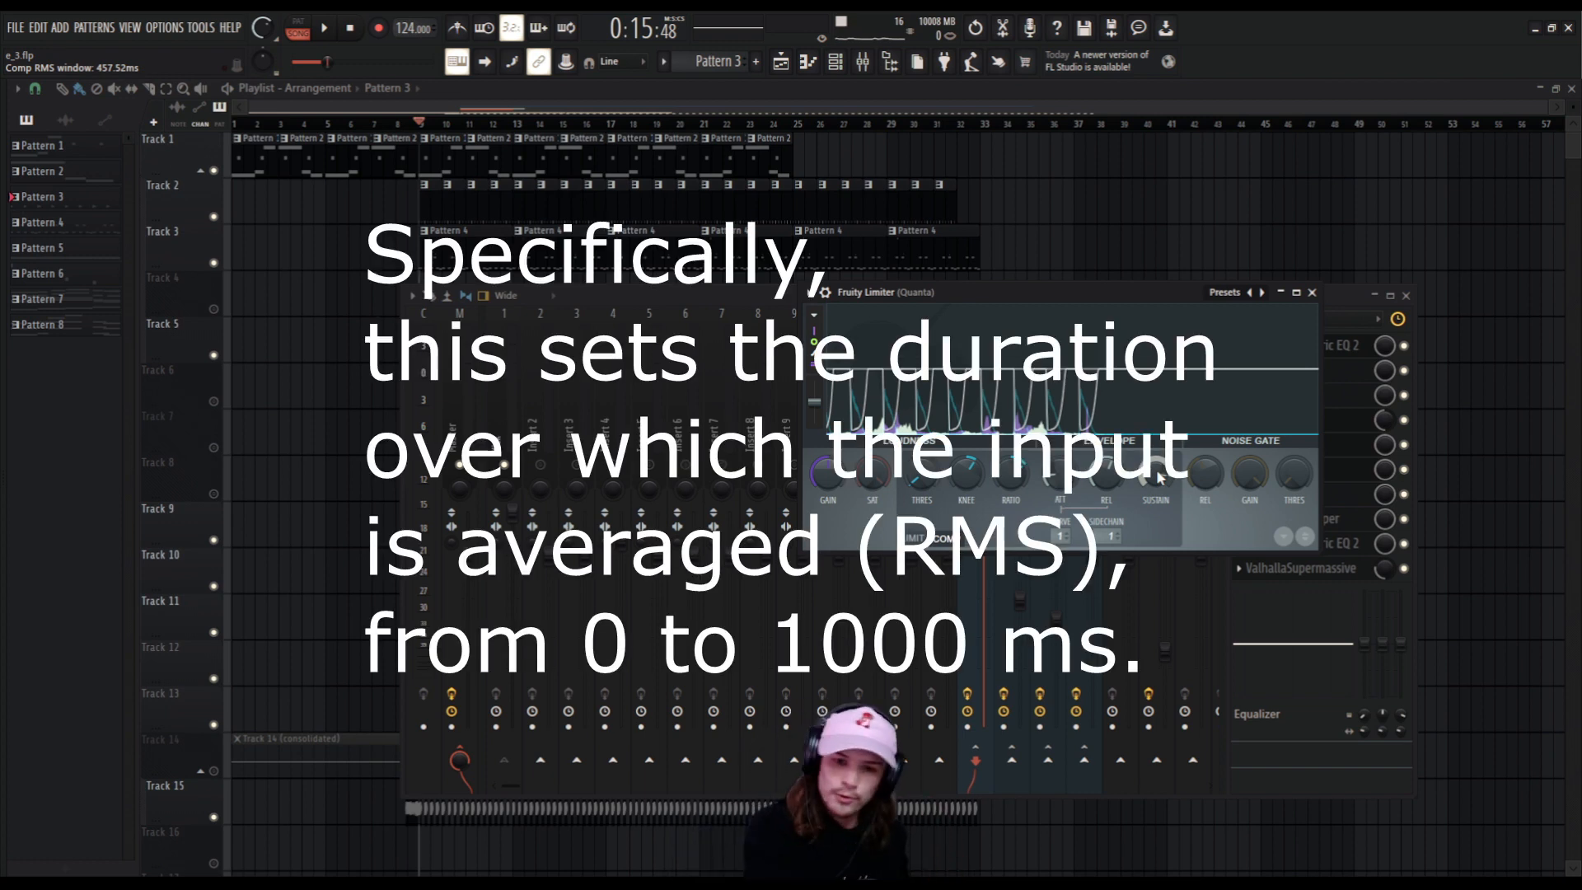
Adjust the compressor's sustain and release times while playing the song to shape the sidechain pumping.
{"action": "key", "text": "space"}
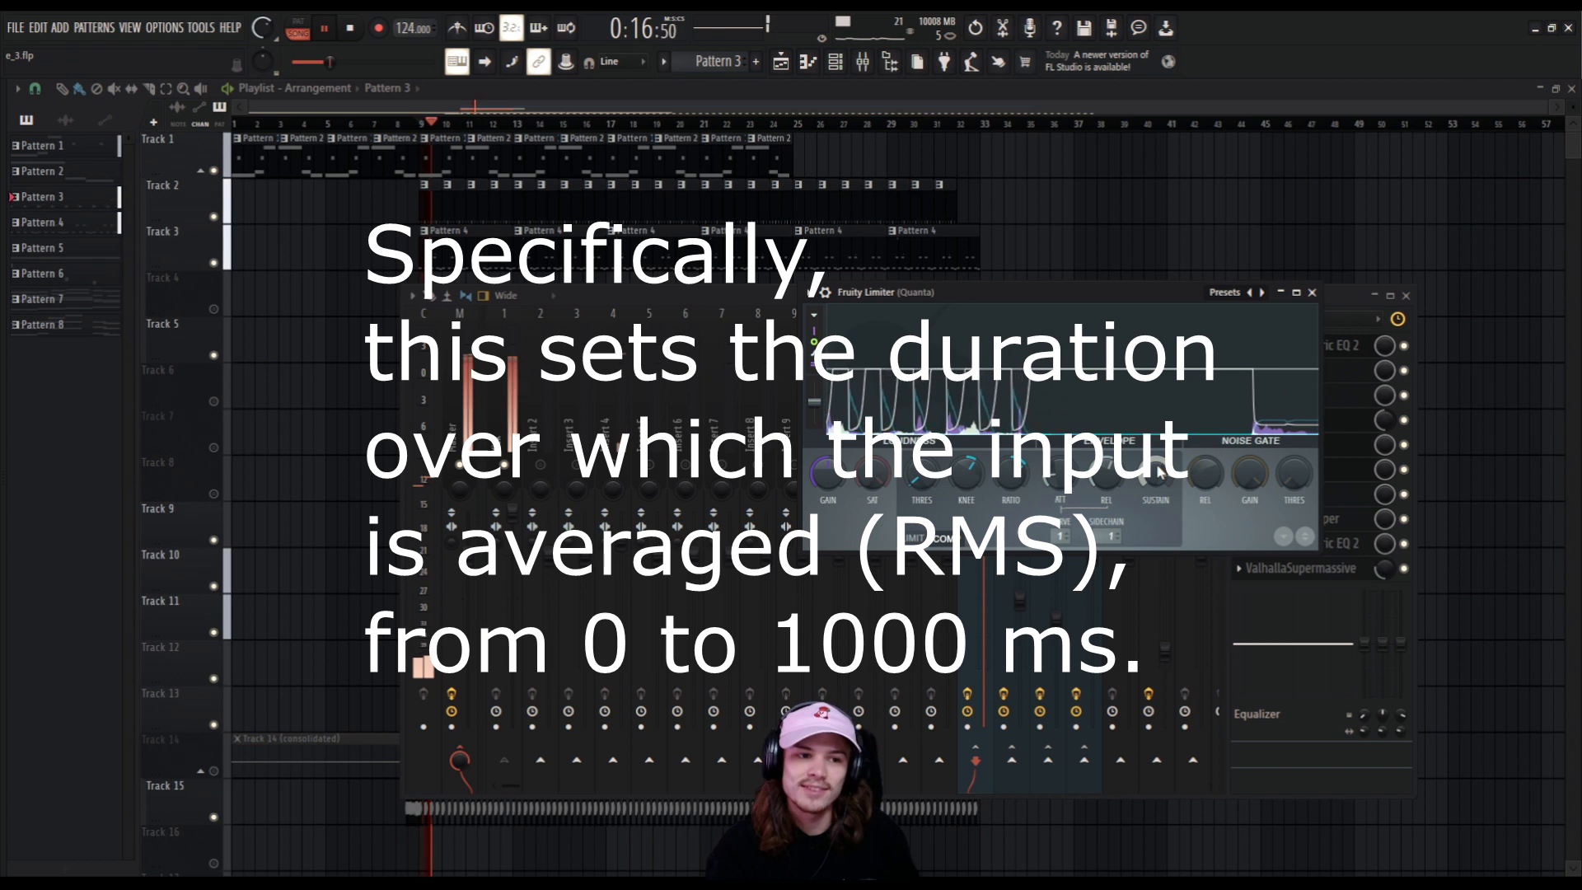
{"action": "mouse_move", "coordinate": [1155, 472]}
{"action": "left_mouse_down"}
{"action": "mouse_move", "coordinate": [1155, 504]}
{"action": "mouse_move", "coordinate": [1155, 471]}
{"action": "left_mouse_up"}
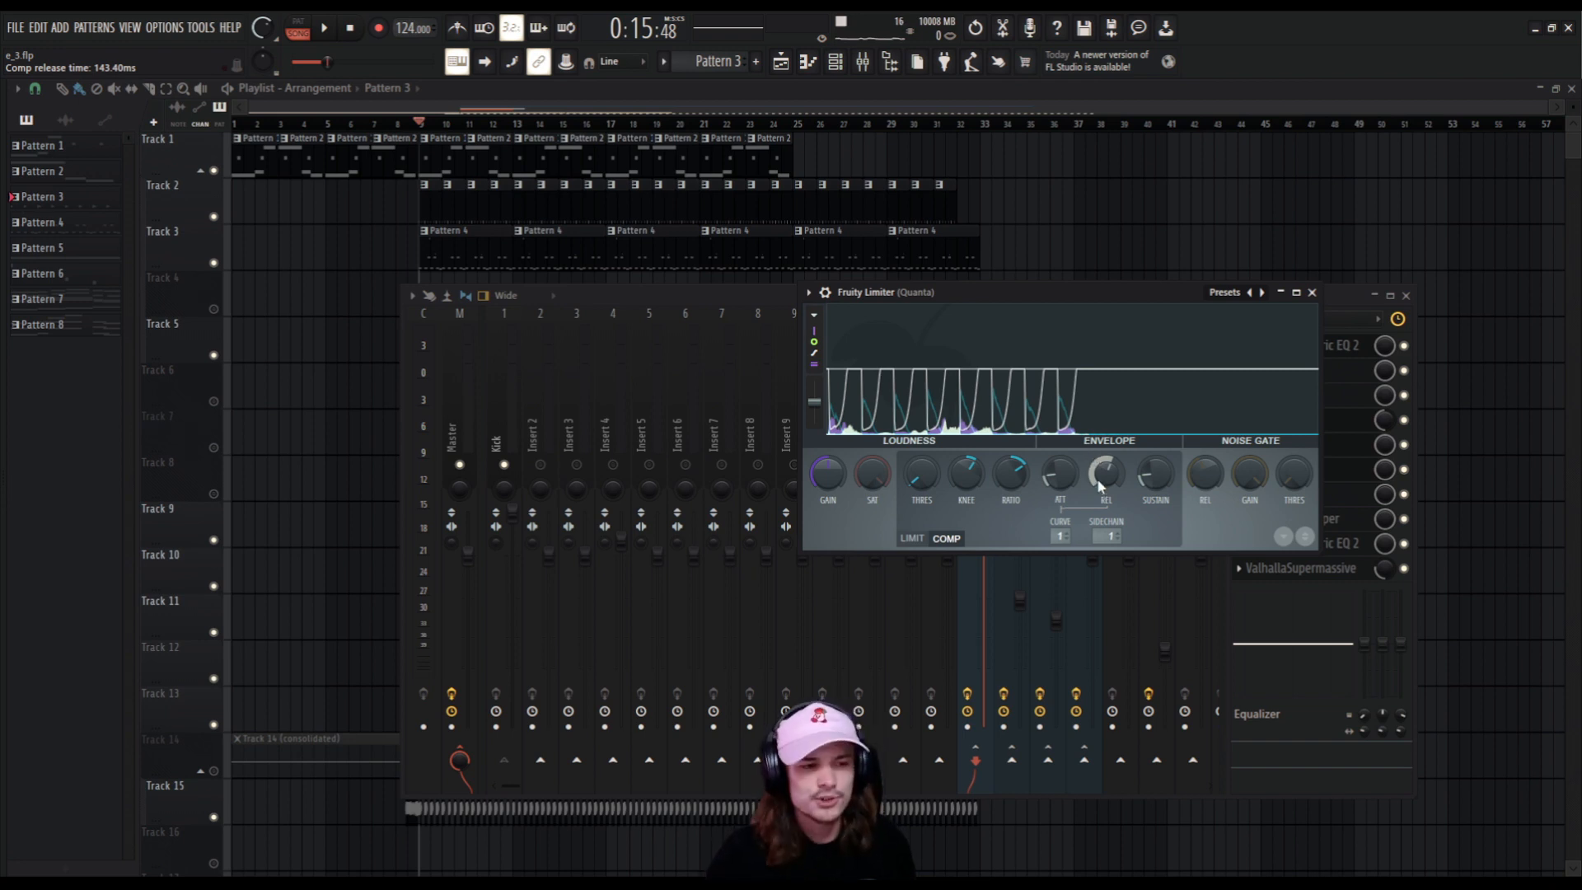
{"action": "key", "text": "space"}
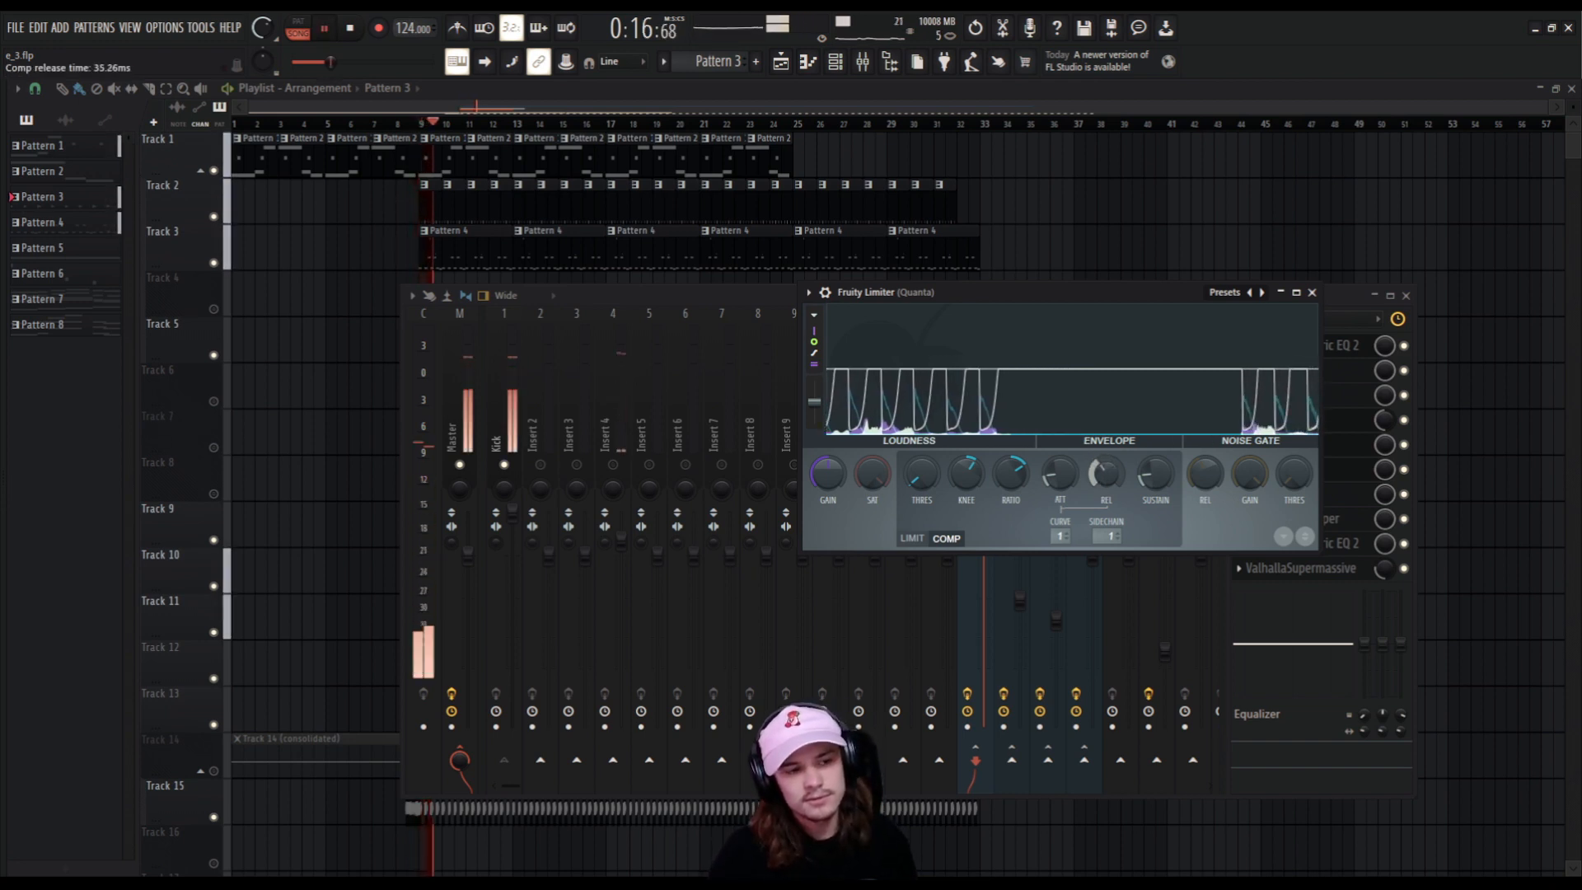
{"action": "left_click_drag", "start_coordinate": [1106, 473], "coordinate": [1106, 449]}
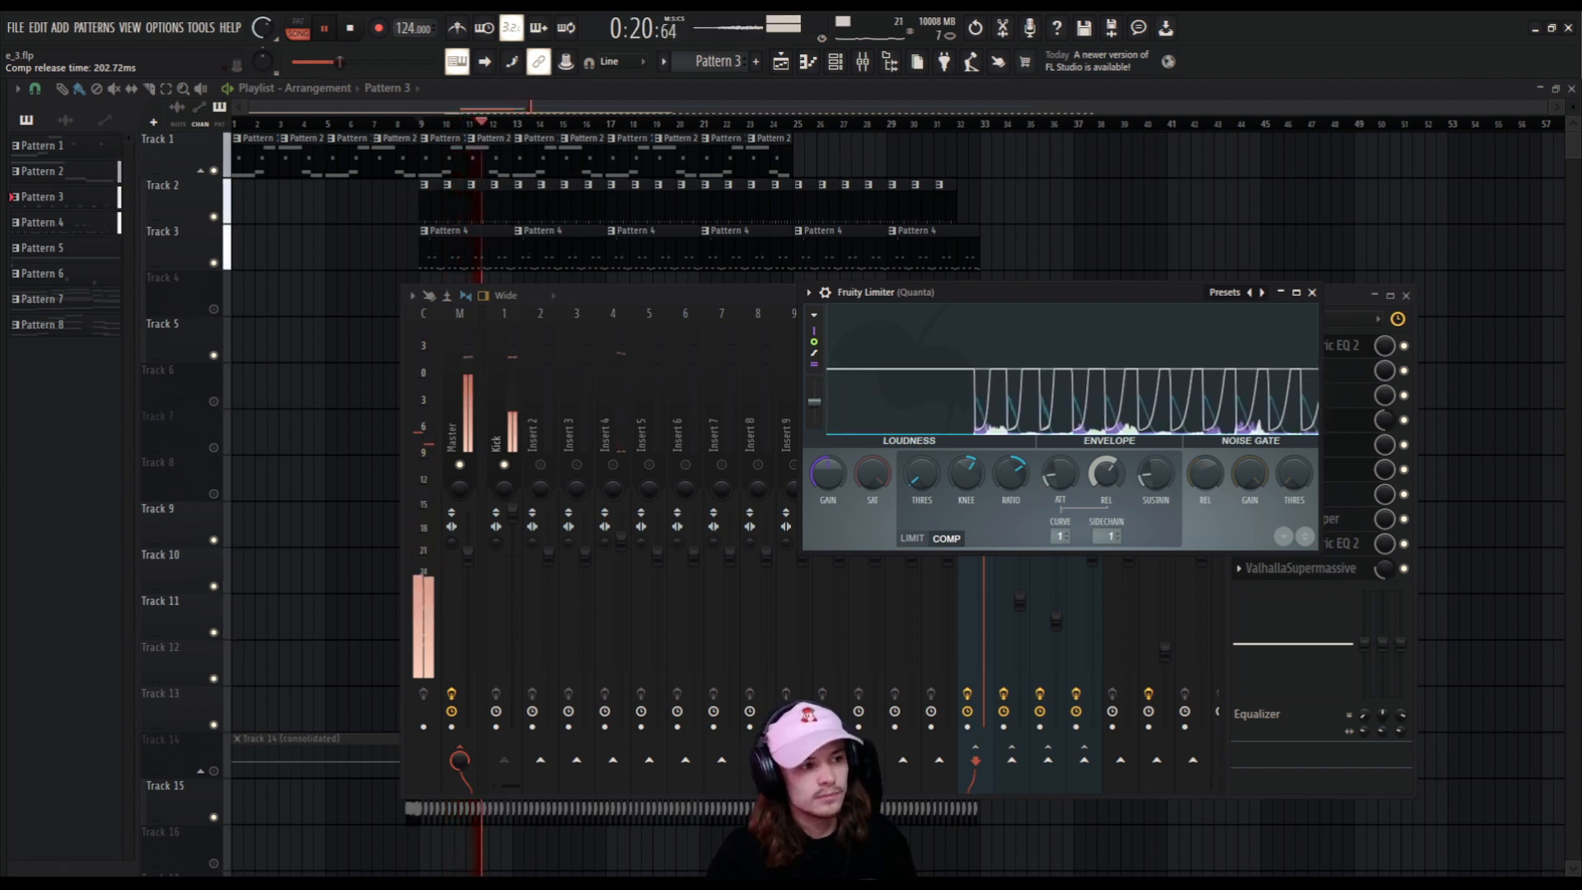
{"action": "key", "text": "space"}
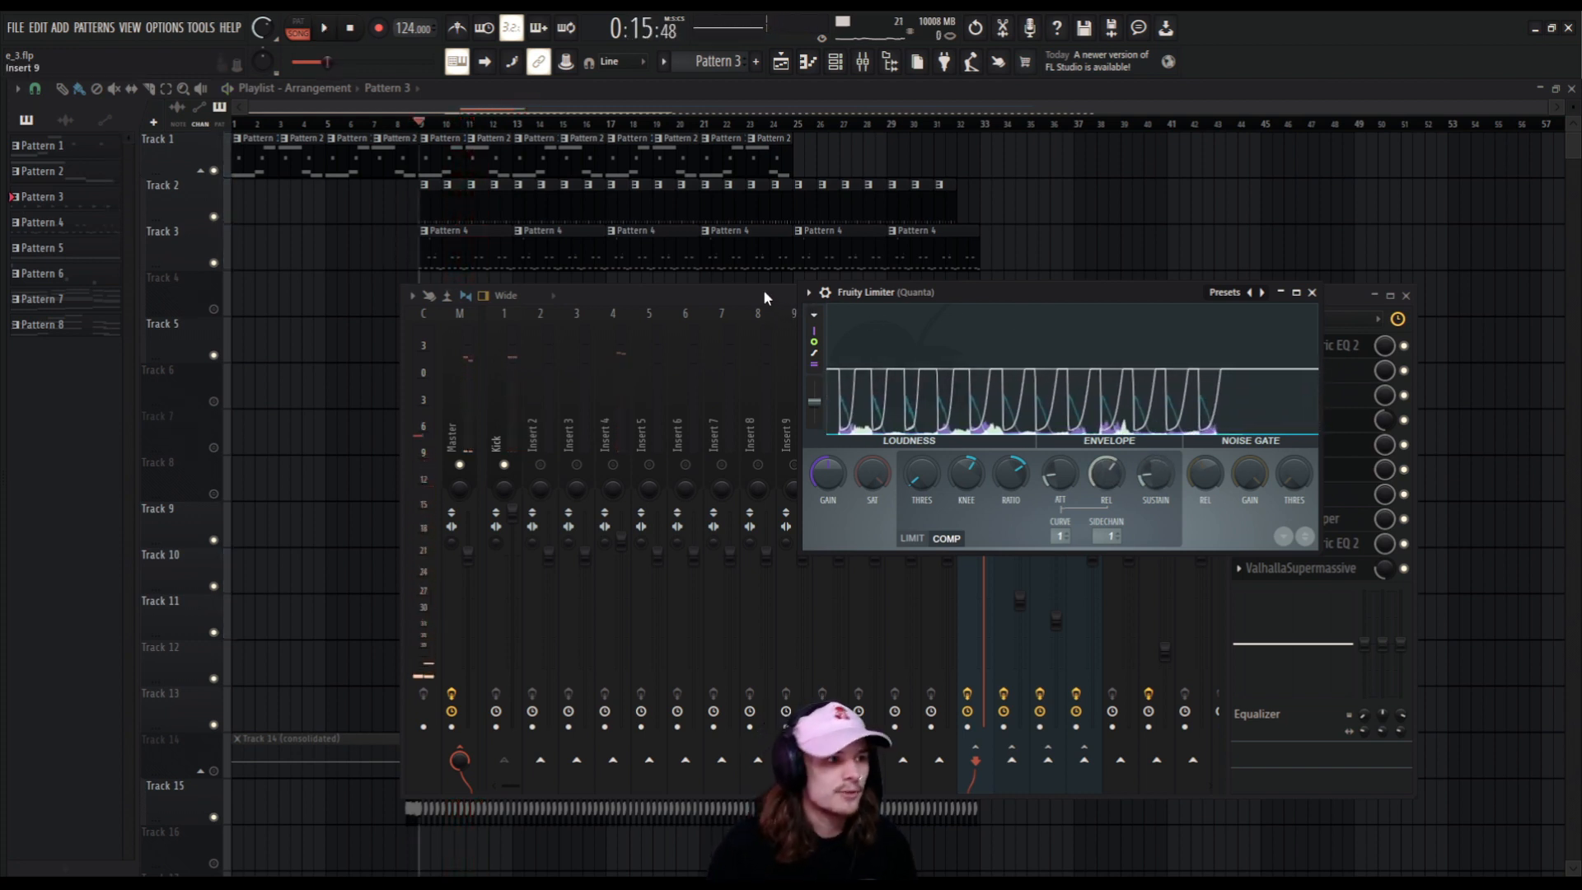
Return to the mixer, look through tracks 15, 16 and 17, and unmute all three.
{"action": "left_click", "coordinate": [762, 290]}
{"action": "left_click", "coordinate": [1008, 429]}
{"action": "left_click", "coordinate": [1041, 437]}
{"action": "left_click", "coordinate": [1077, 437]}
{"action": "left_click", "coordinate": [1051, 434]}
{"action": "left_click", "coordinate": [1013, 449]}
{"action": "left_click", "coordinate": [1013, 464]}
{"action": "left_click", "coordinate": [1049, 464]}
{"action": "left_click", "coordinate": [1084, 465]}
Inspect the effect chains of mixer tracks 15 to 17 and play the song with the Kick and all bass tracks audible.
{"action": "left_click", "coordinate": [1078, 436]}
{"action": "left_click", "coordinate": [1042, 431]}
{"action": "left_click", "coordinate": [1018, 438]}
{"action": "left_click", "coordinate": [1048, 439]}
{"action": "left_click", "coordinate": [1084, 435]}
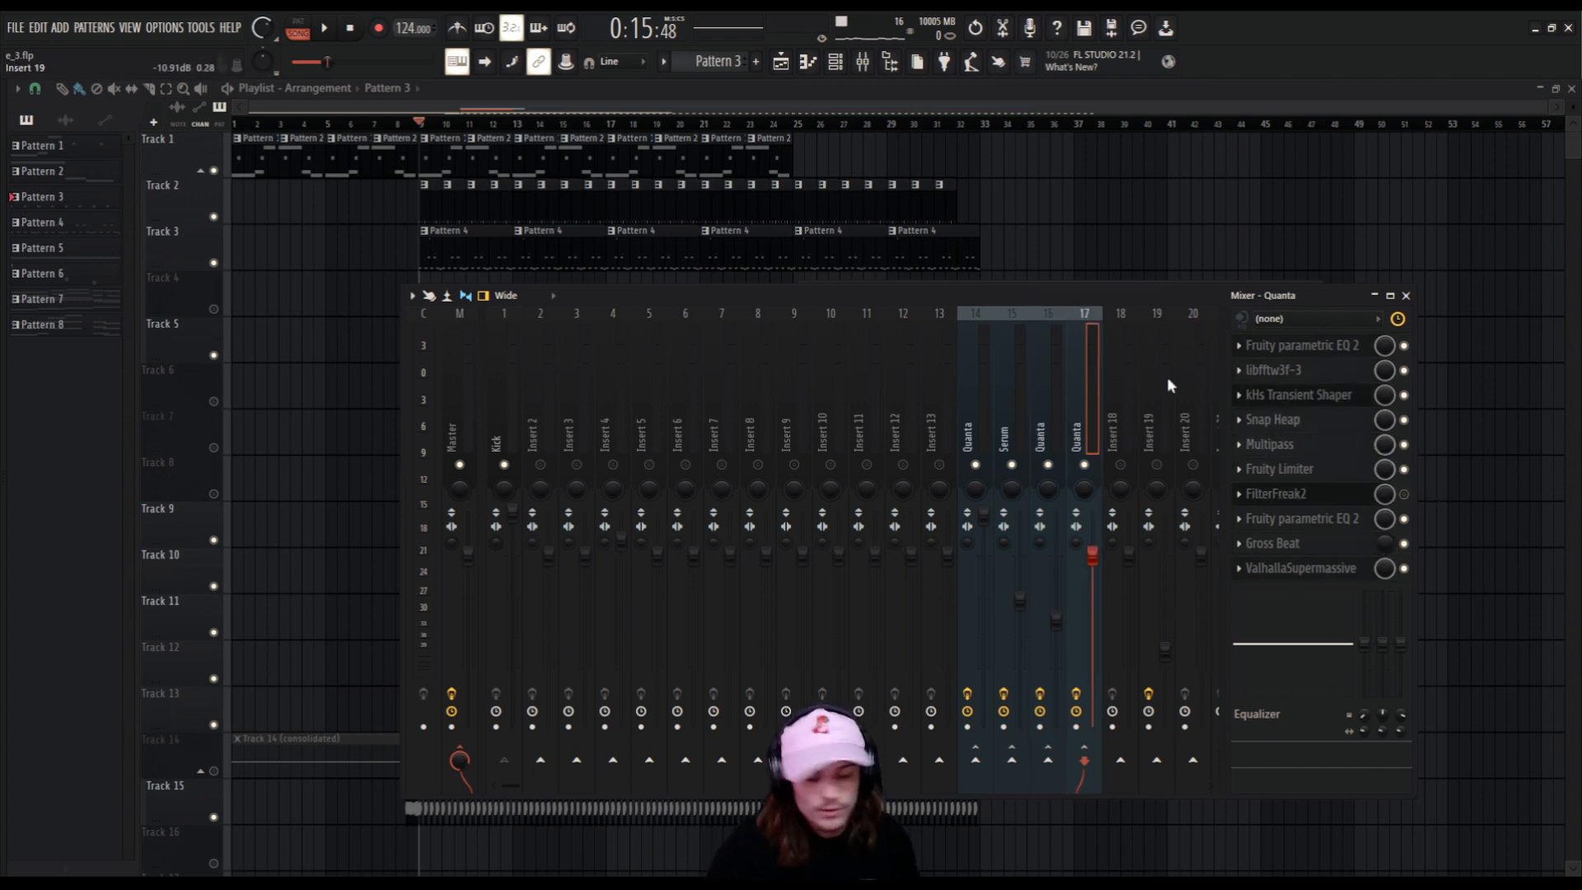
{"action": "key", "text": "space"}
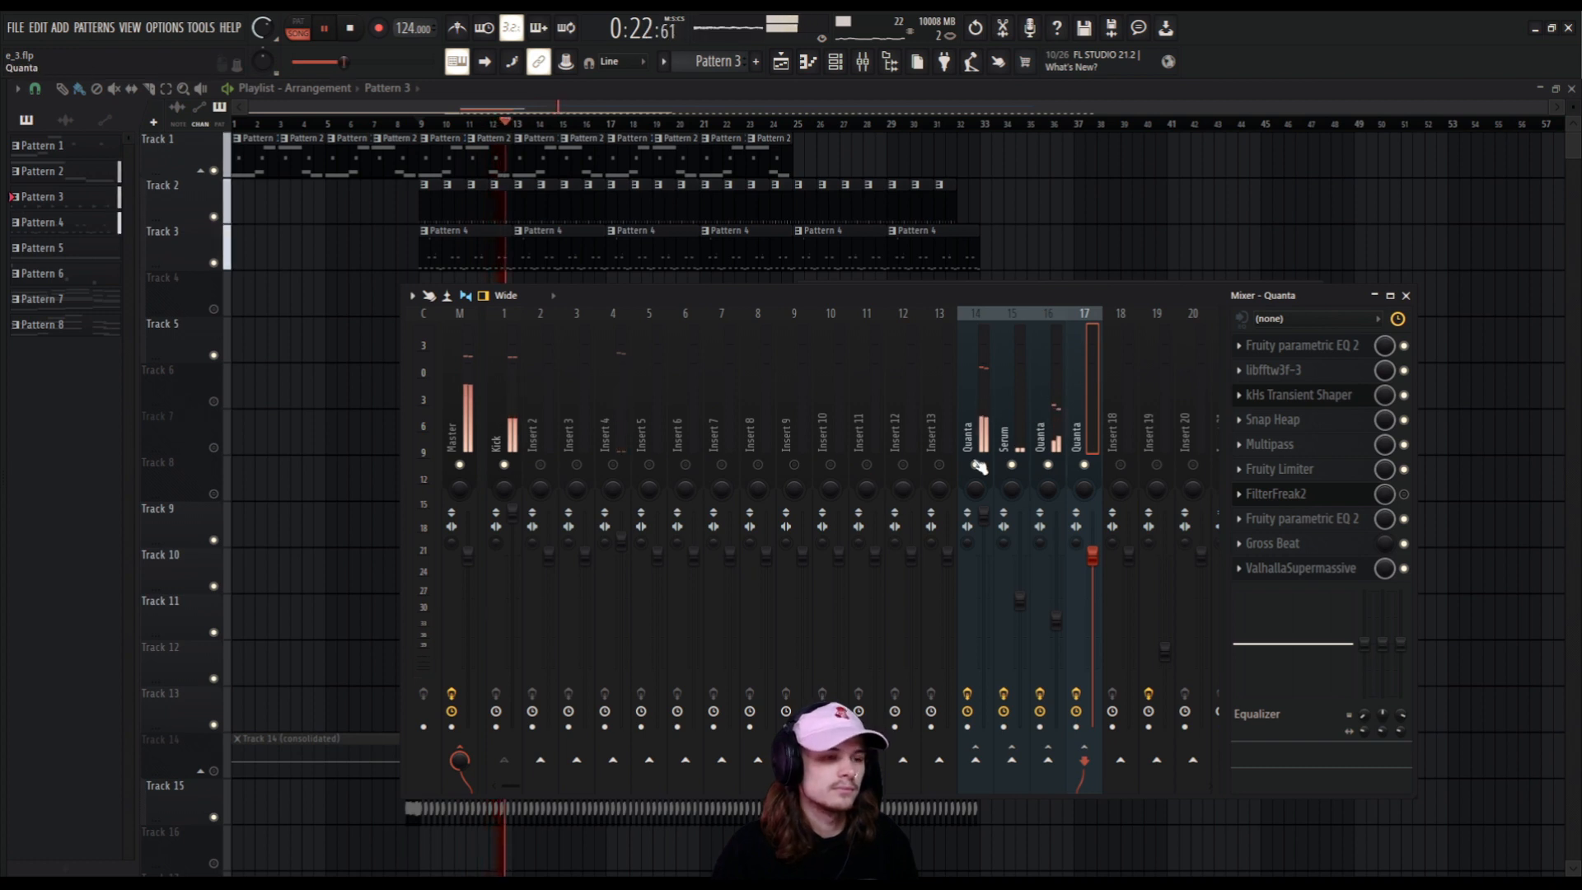
{"action": "key", "text": "space"}
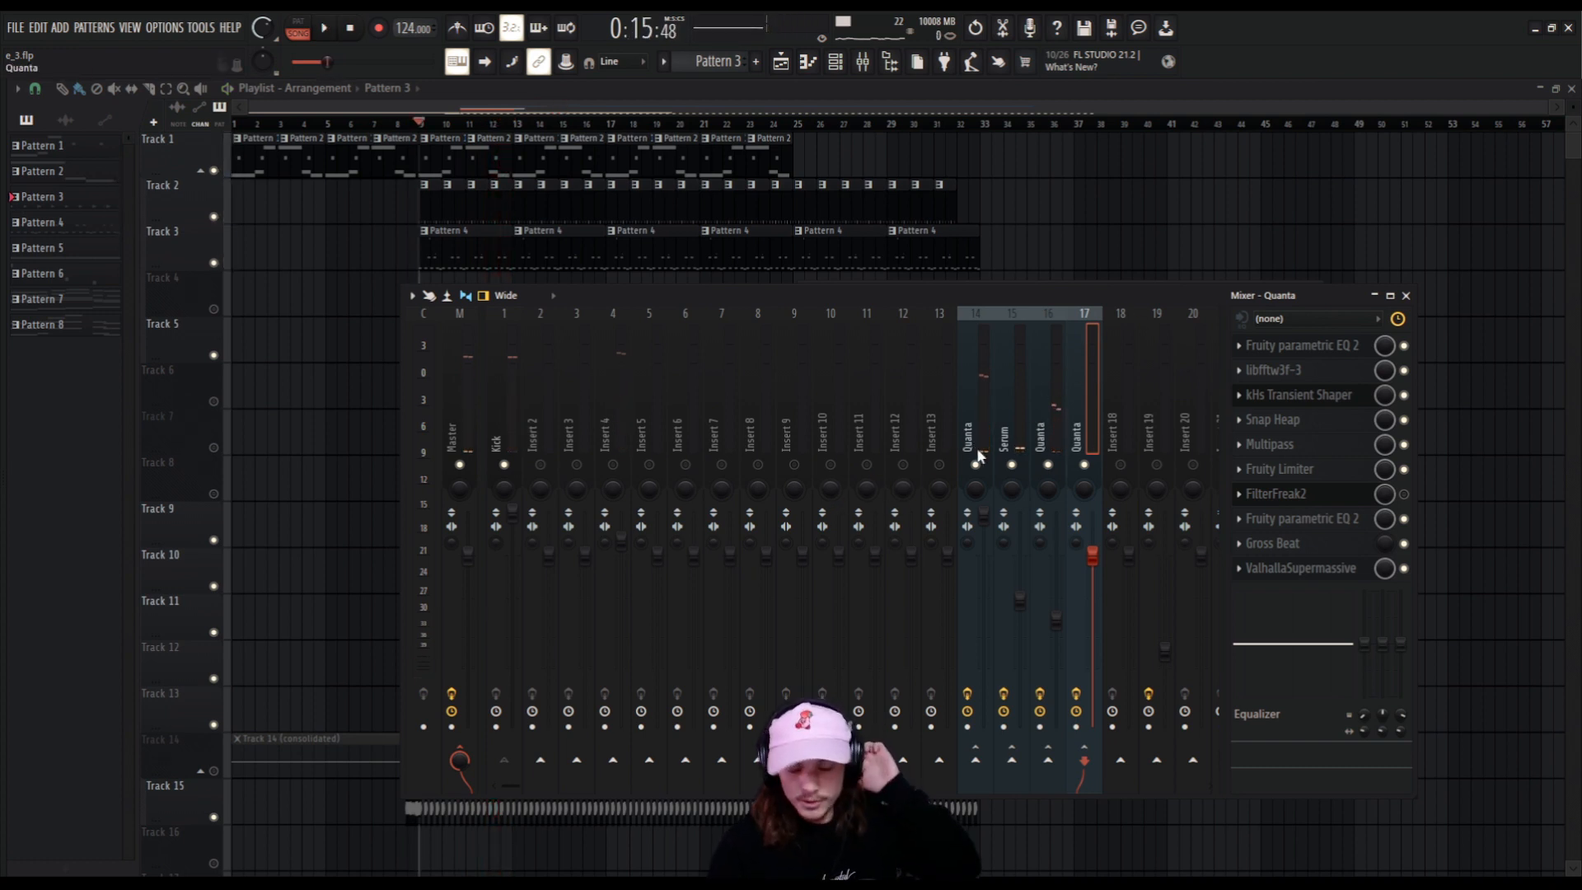
Rename mixer track 18 as Sidechain.
{"action": "left_click", "coordinate": [1104, 415]}
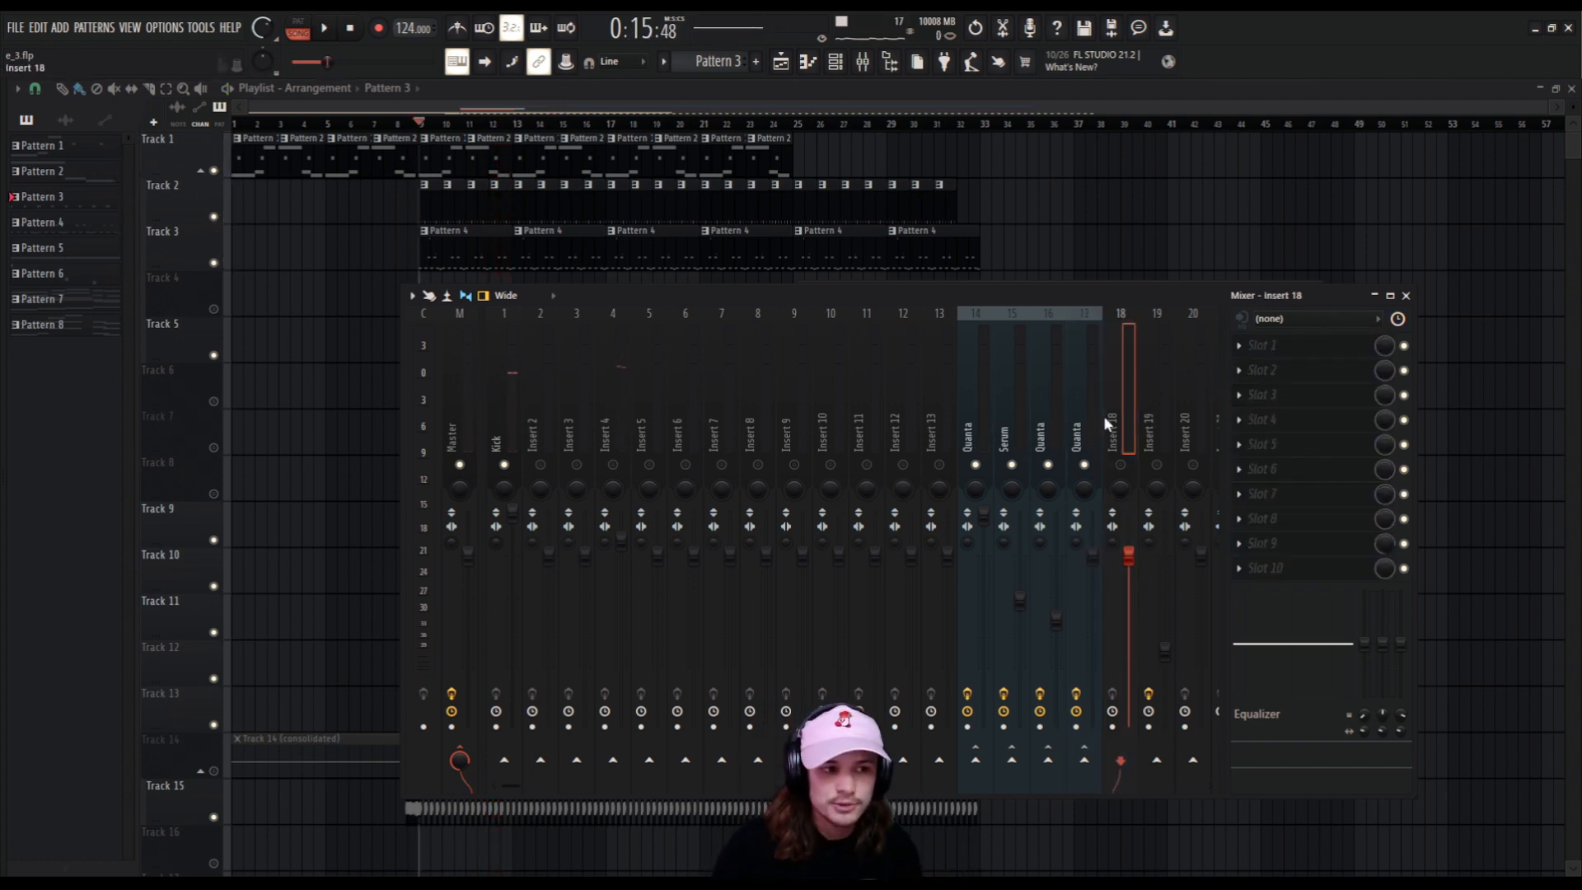
{"action": "right_click", "coordinate": [1106, 415]}
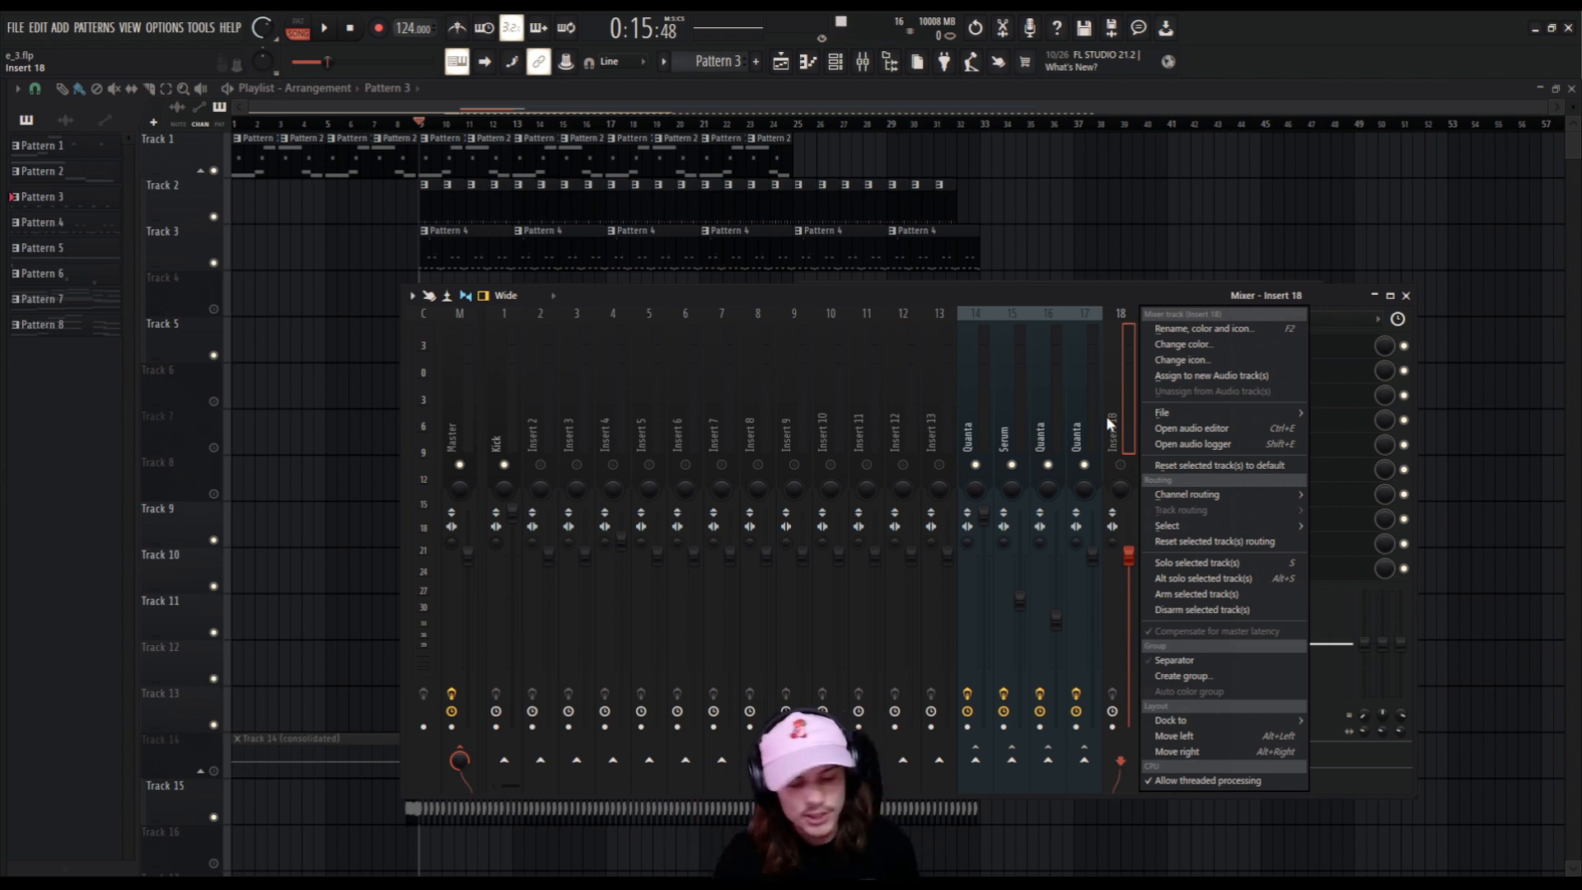
{"action": "left_click", "coordinate": [1123, 423]}
{"action": "right_click", "coordinate": [1123, 423]}
{"action": "left_click", "coordinate": [1190, 330]}
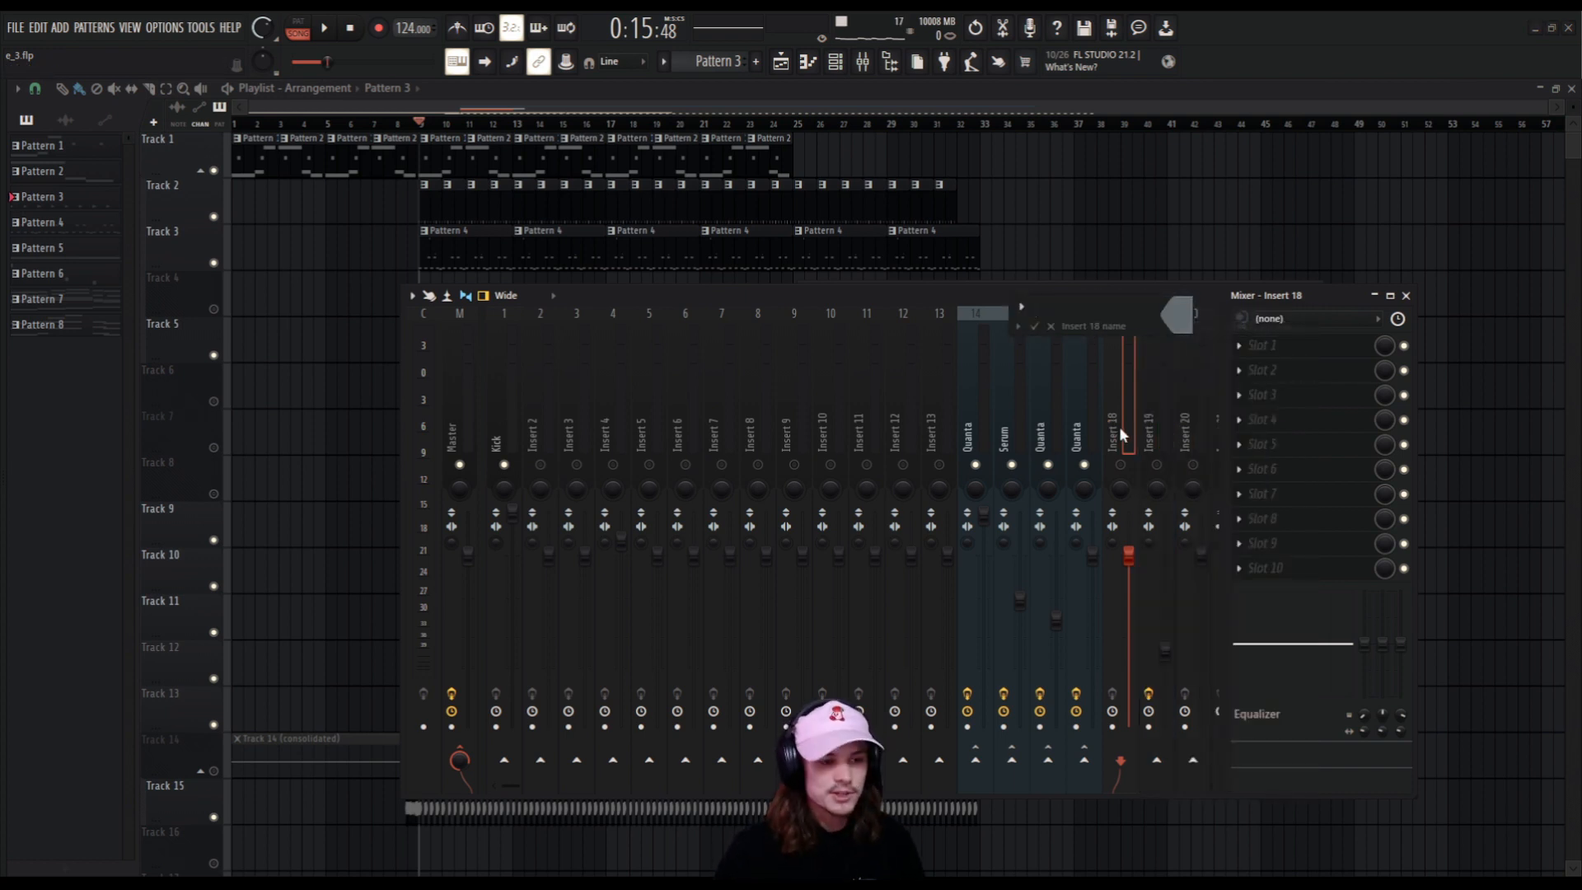
{"action": "type", "text": "Sidechain"}
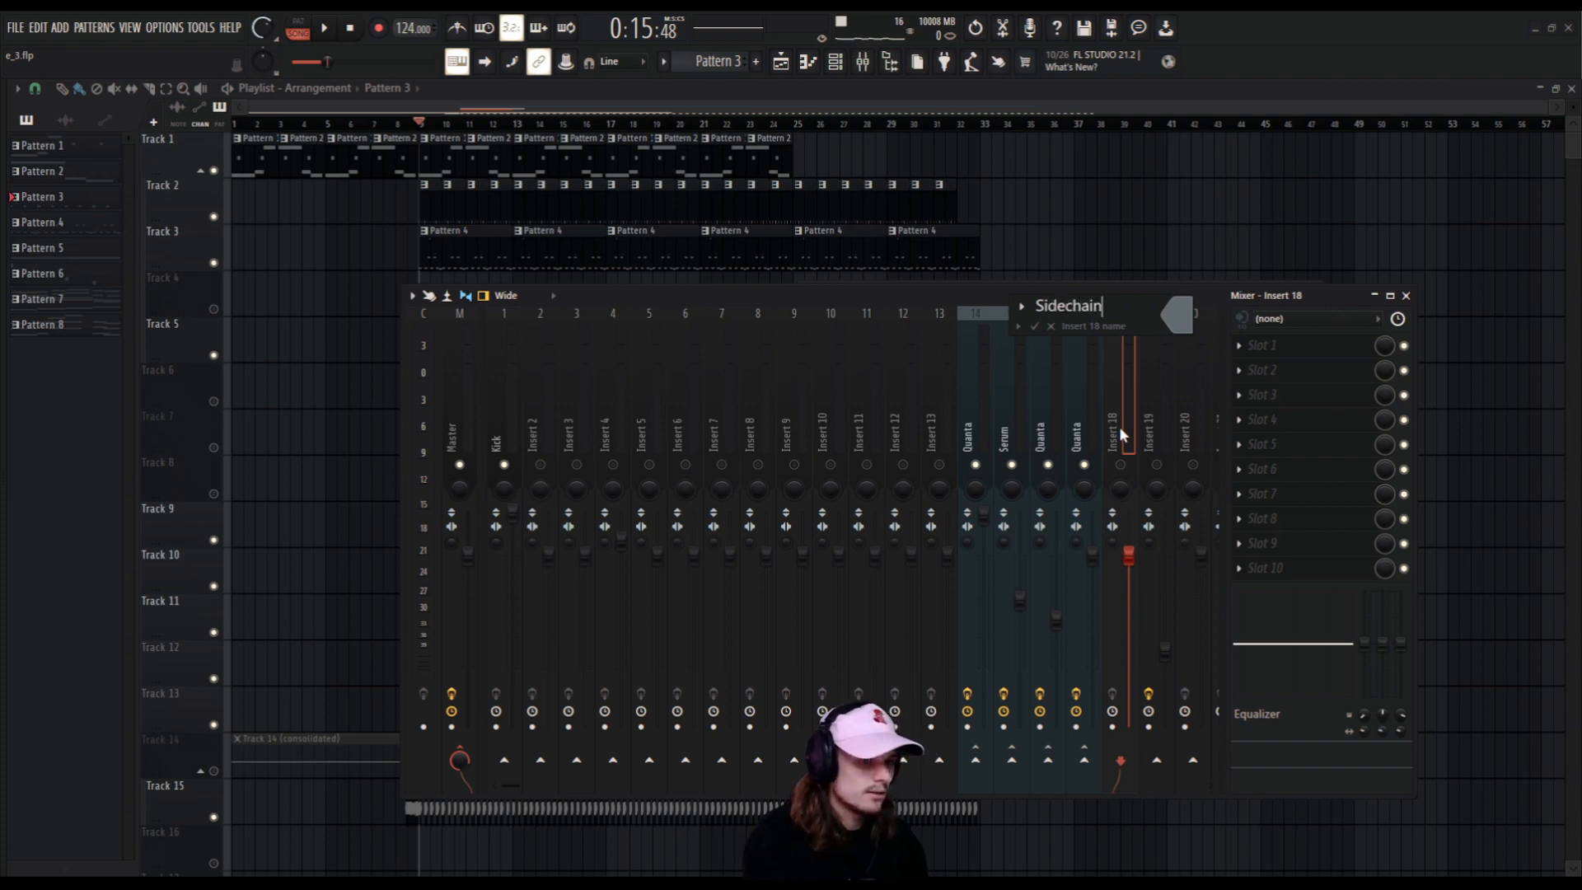
{"action": "key", "text": "Return"}
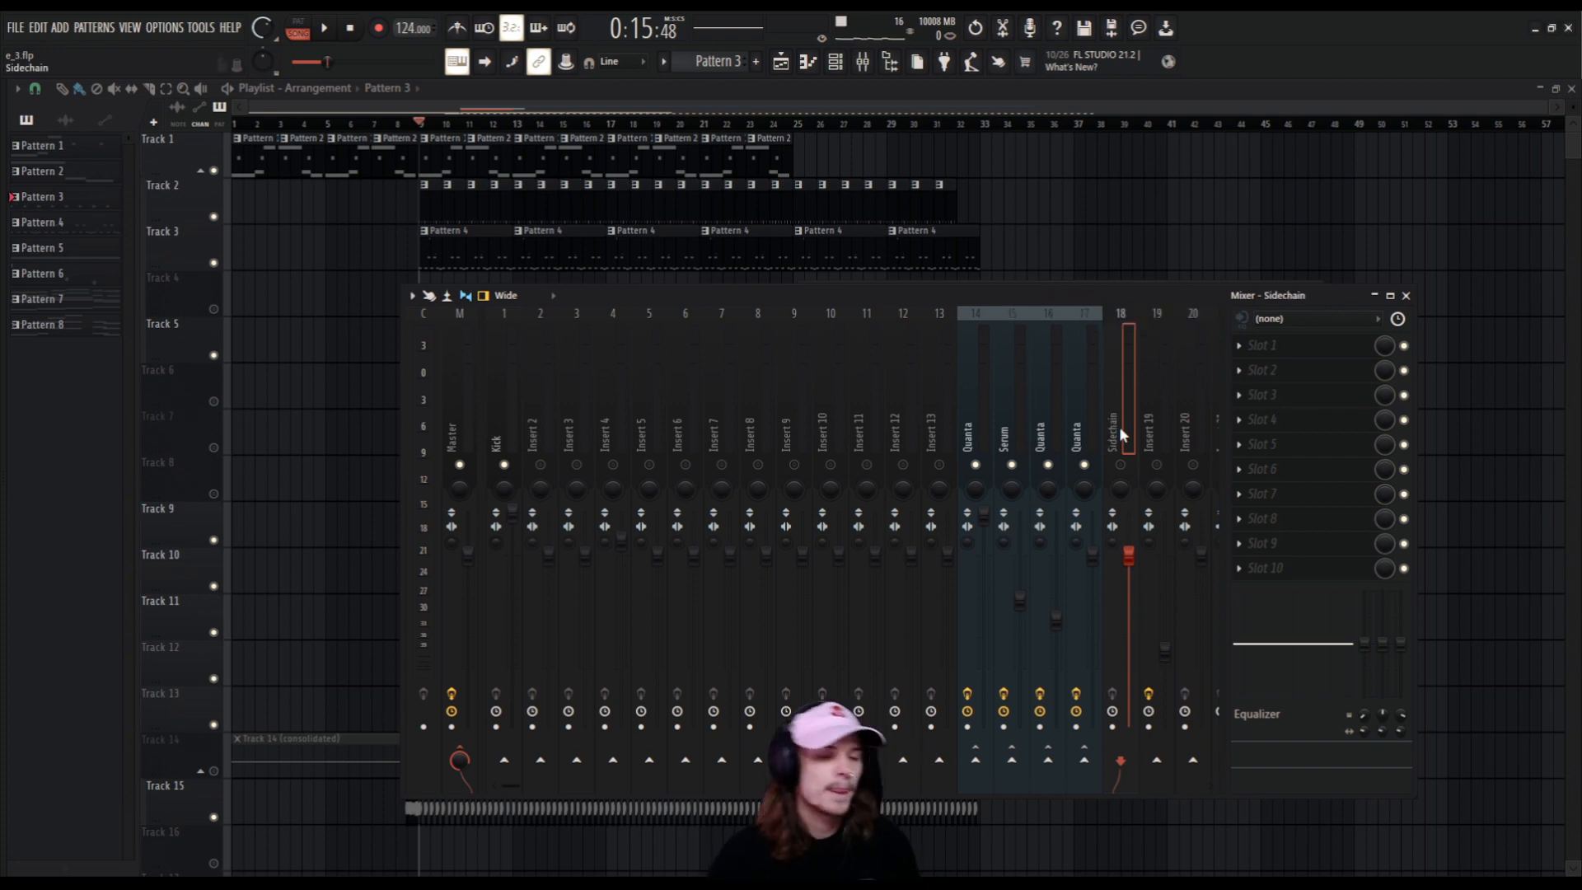
Dock the Sidechain mixer track to the Right section so it stays put while the other tracks move.
{"action": "right_click", "coordinate": [1117, 441]}
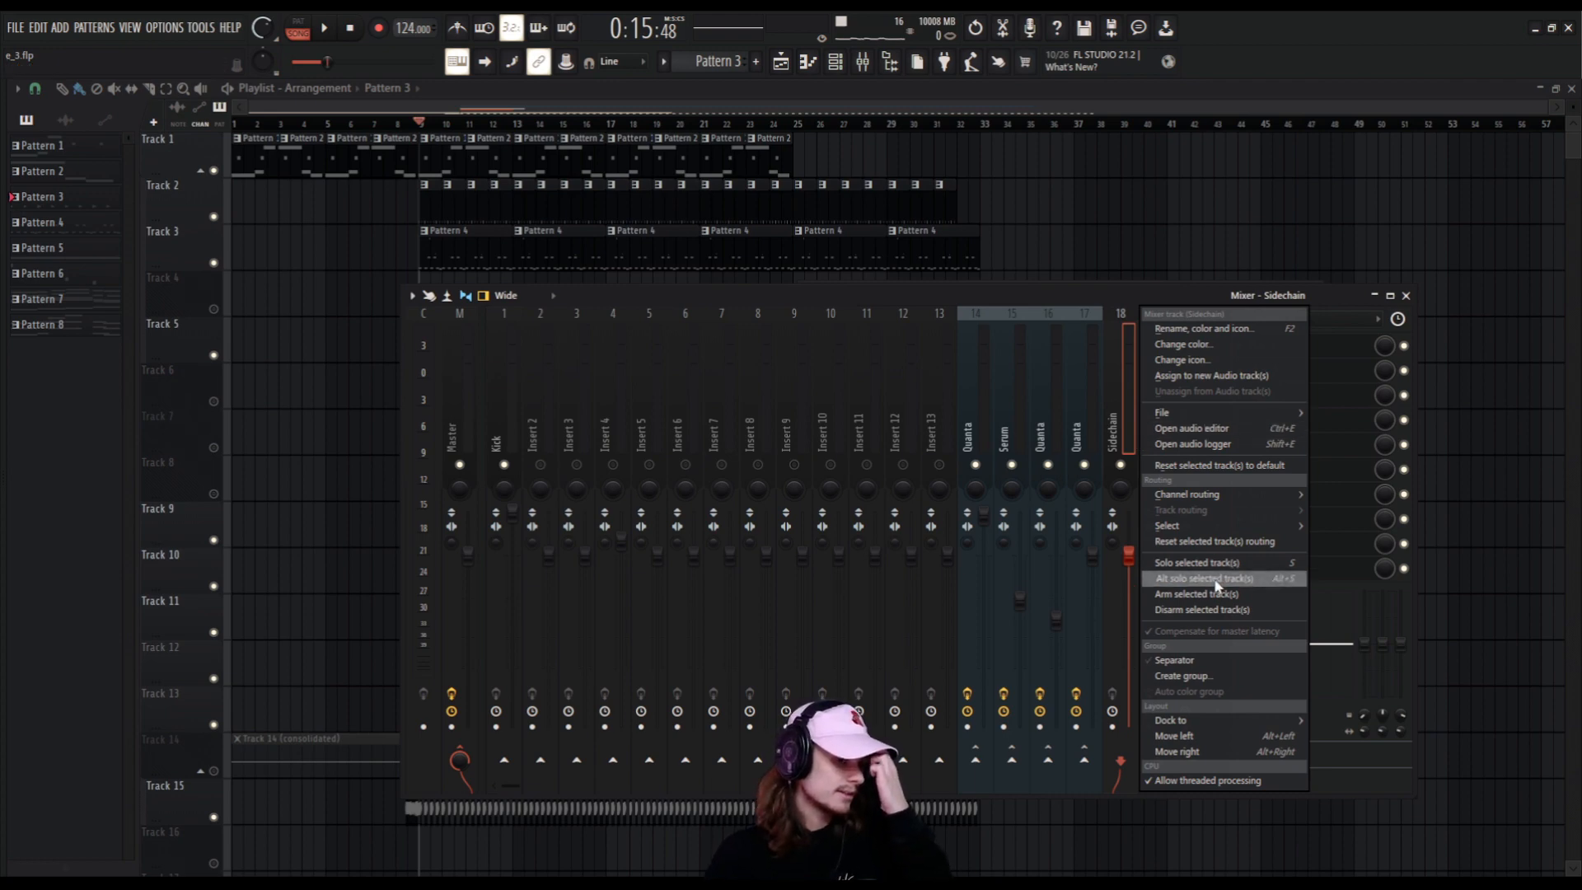
{"action": "mouse_move", "coordinate": [1236, 727]}
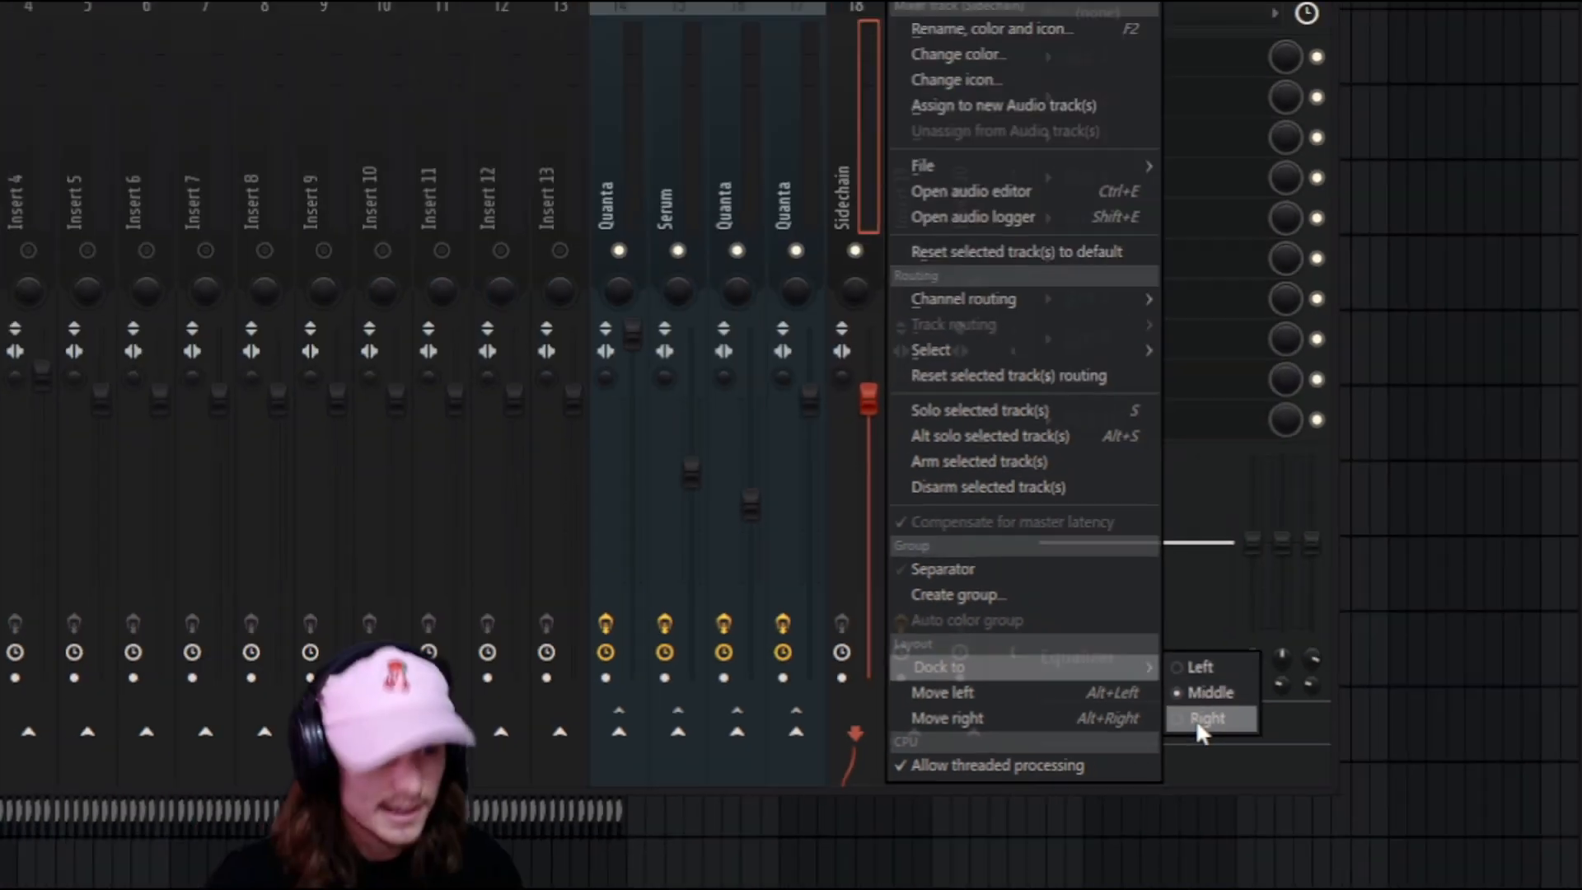
{"action": "left_click", "coordinate": [1060, 684]}
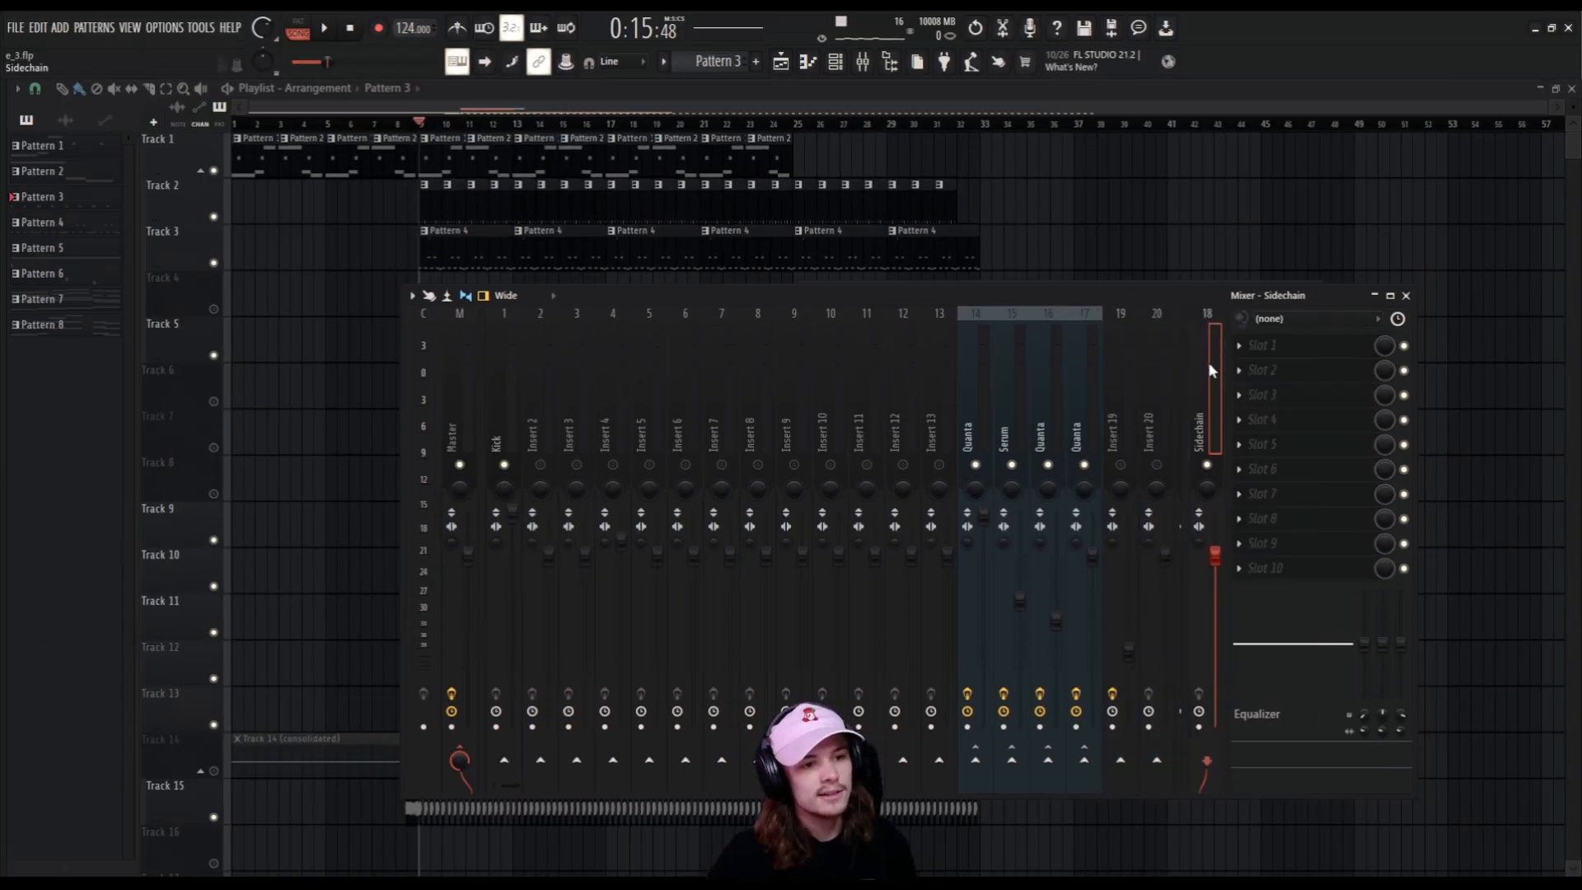
{"action": "scroll", "coordinate": [1073, 423], "scroll_direction": "down", "scroll_amount": 10}
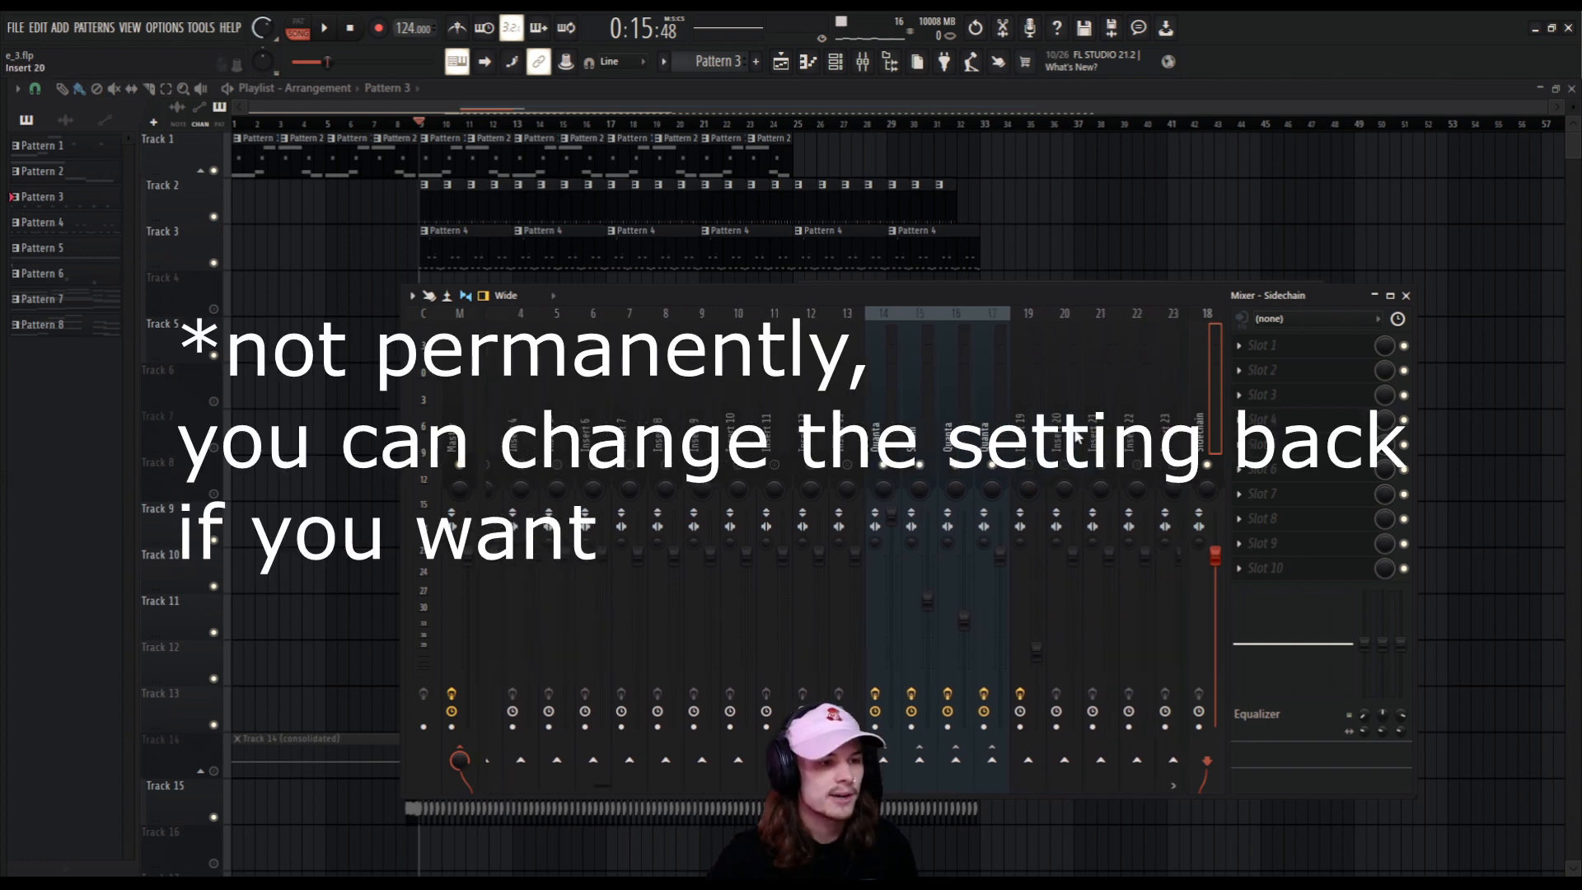
{"action": "scroll", "coordinate": [1072, 424], "scroll_direction": "up", "scroll_amount": 10}
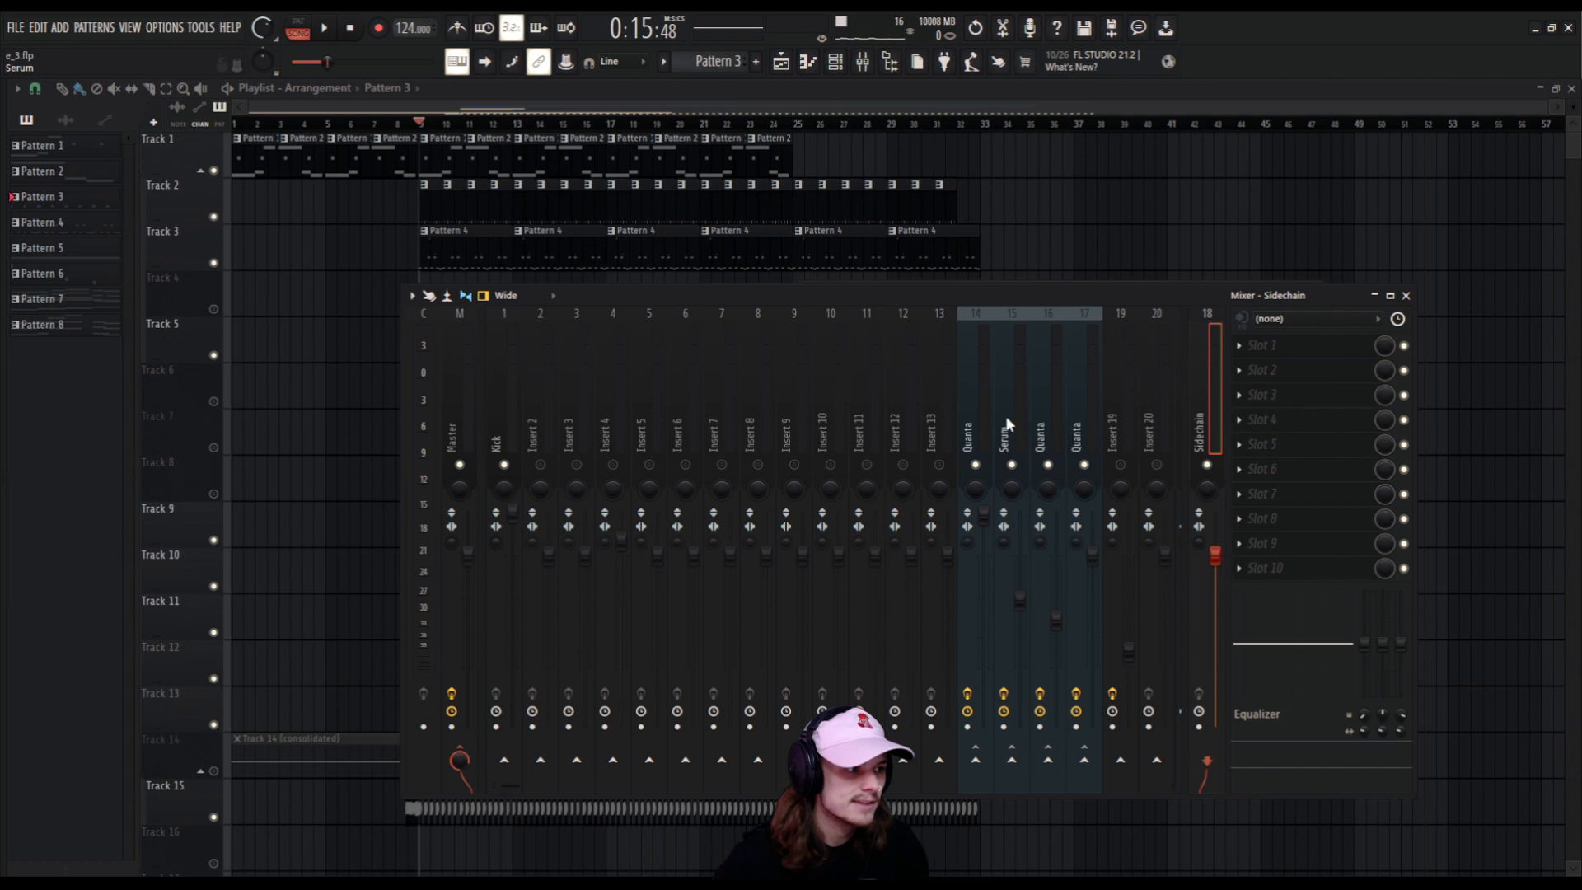
Bypass the Fruity Limiter on mixer tracks 14 to 17 and audition the basses without their individual sidechain compression.
{"action": "left_click", "coordinate": [999, 443]}
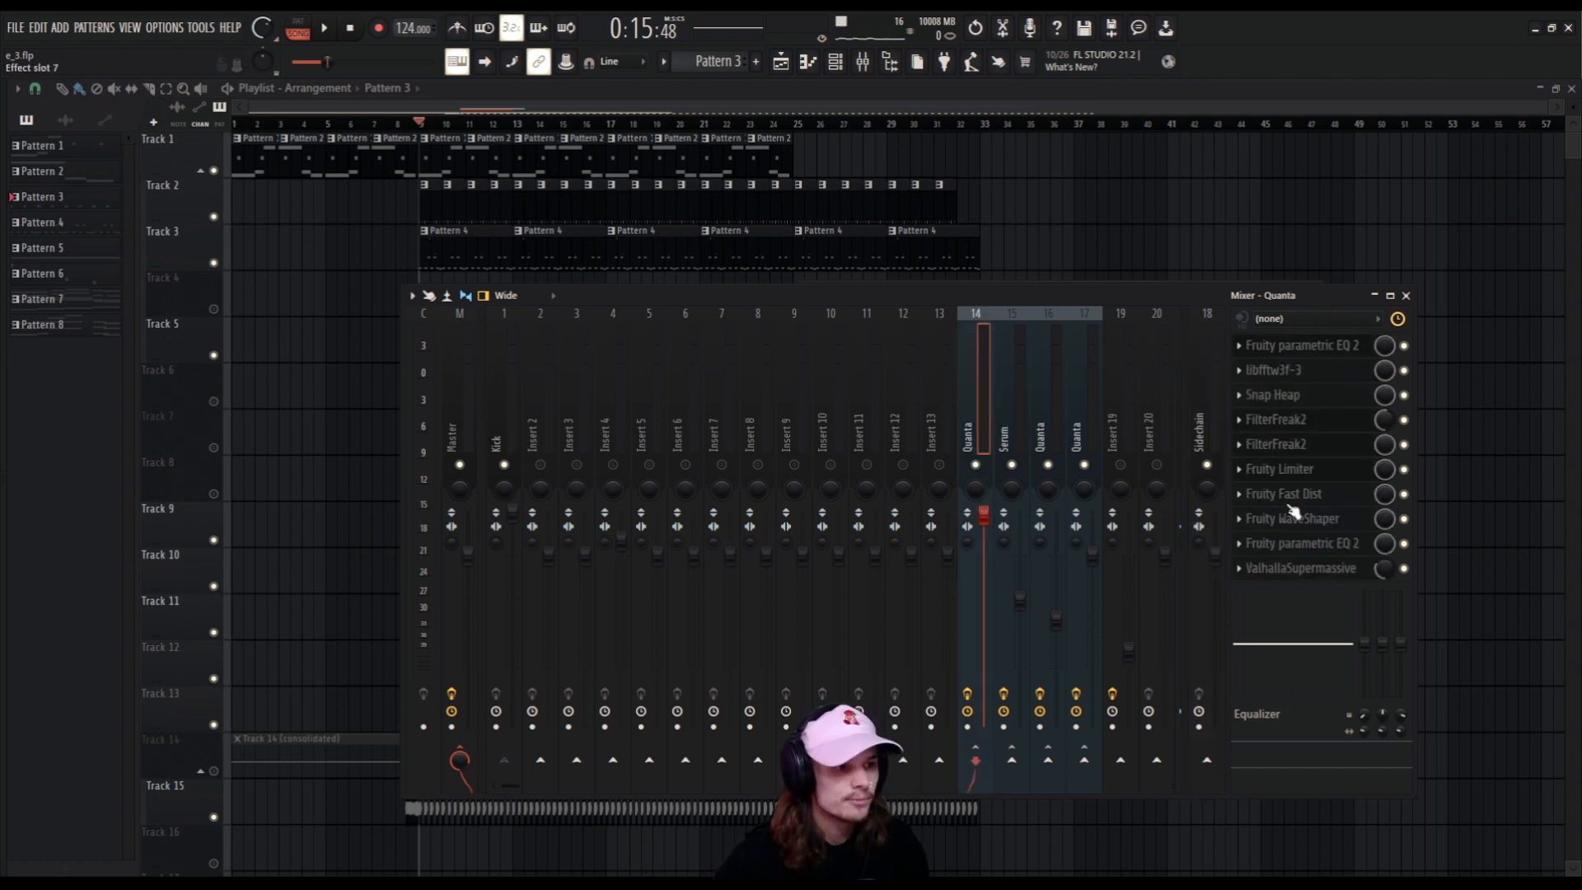
{"action": "left_click", "coordinate": [1019, 432]}
{"action": "left_click", "coordinate": [1048, 436]}
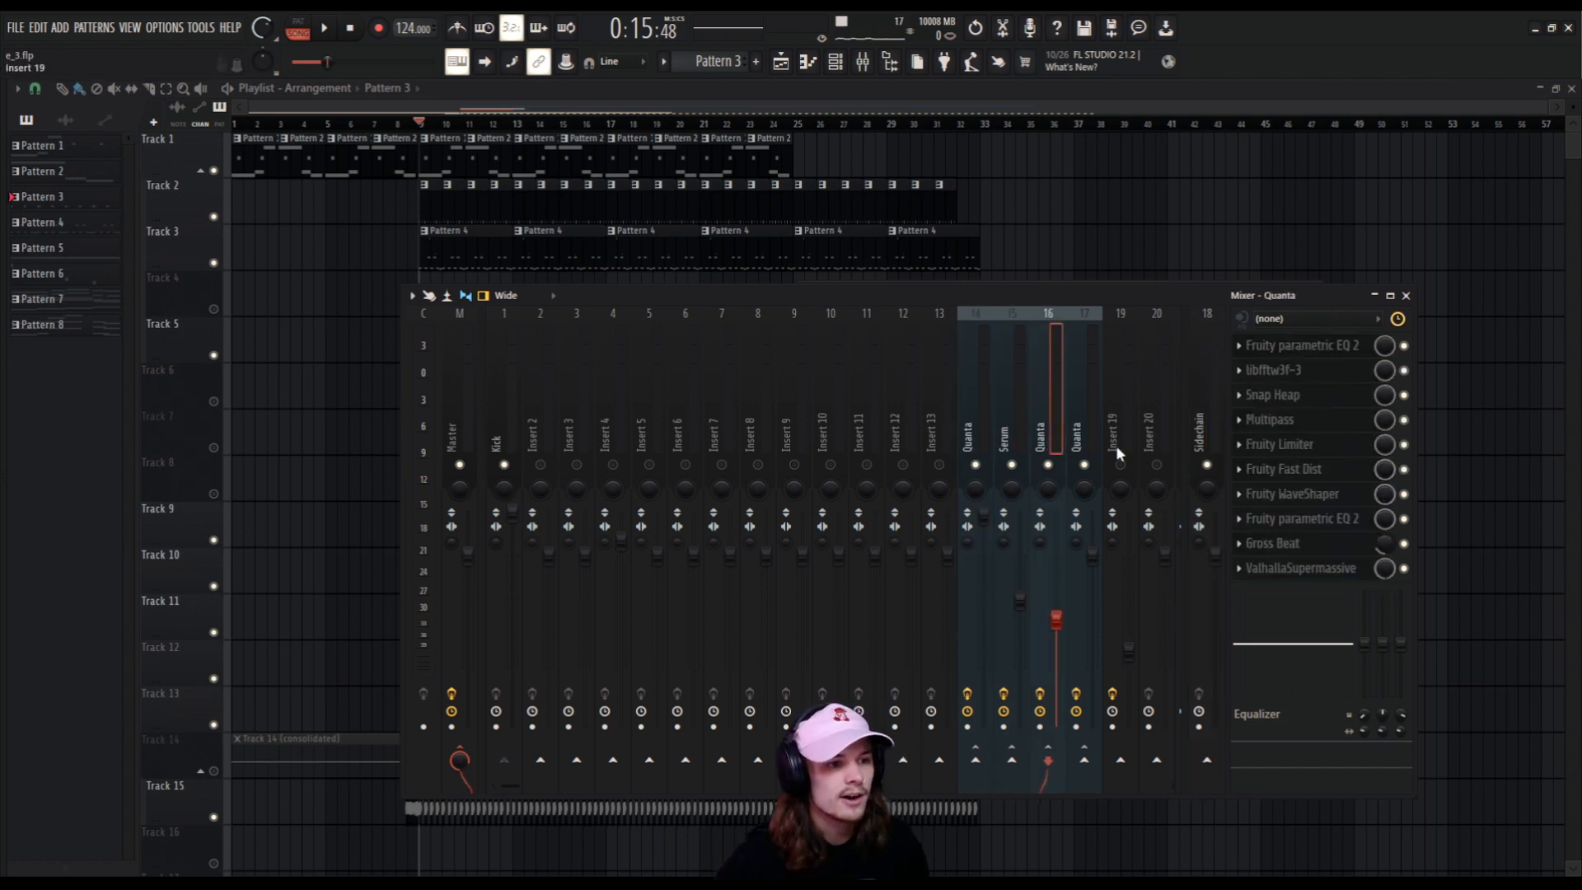
{"action": "key", "text": "Left"}
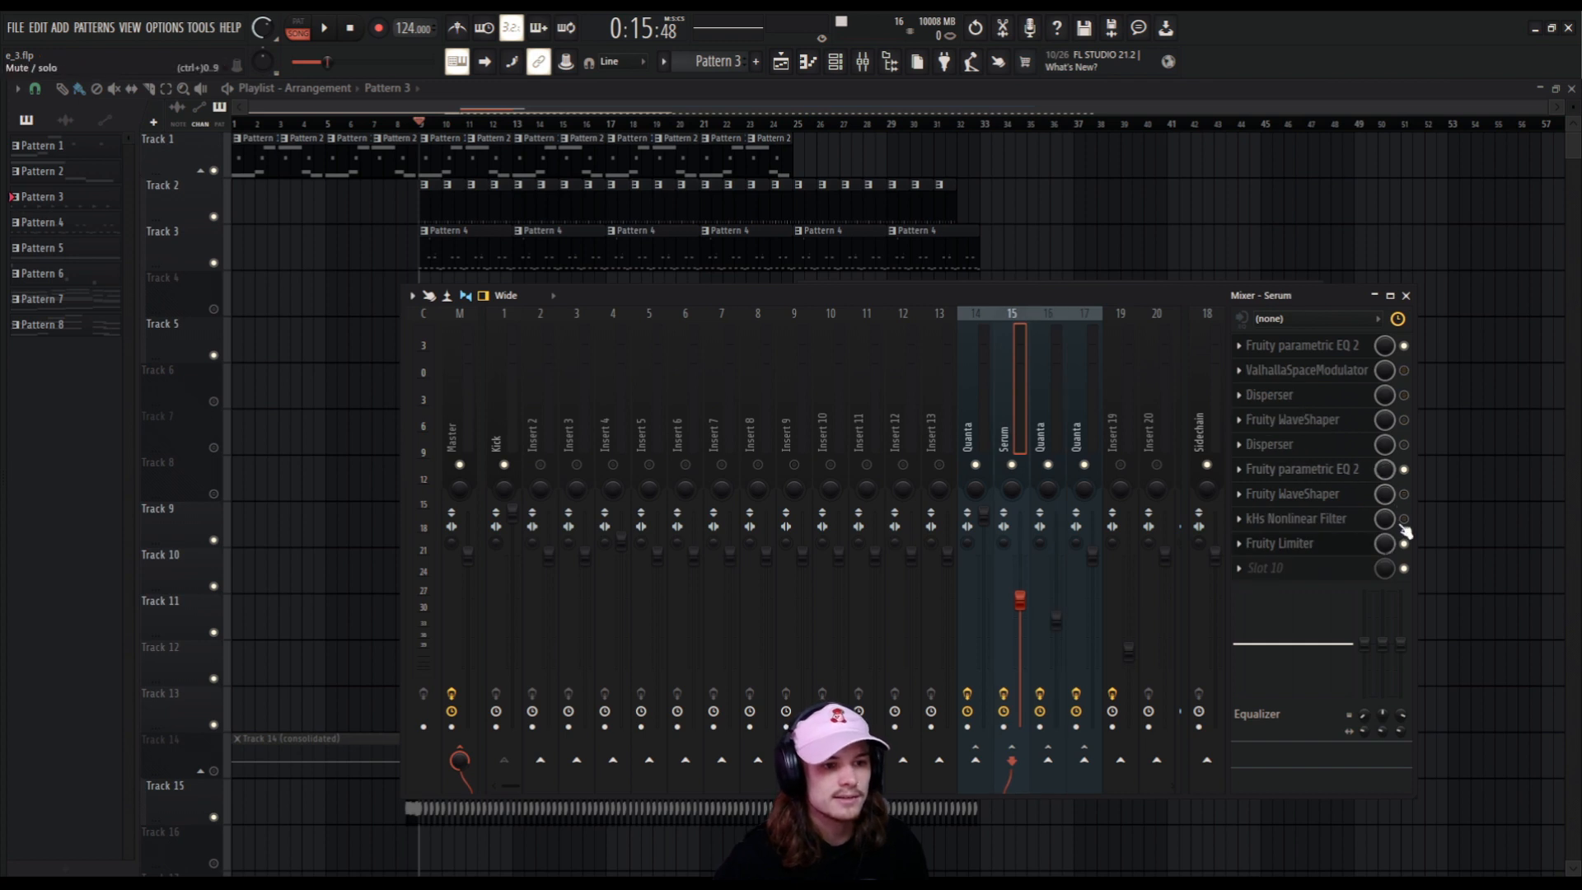
{"action": "left_click", "coordinate": [1081, 435]}
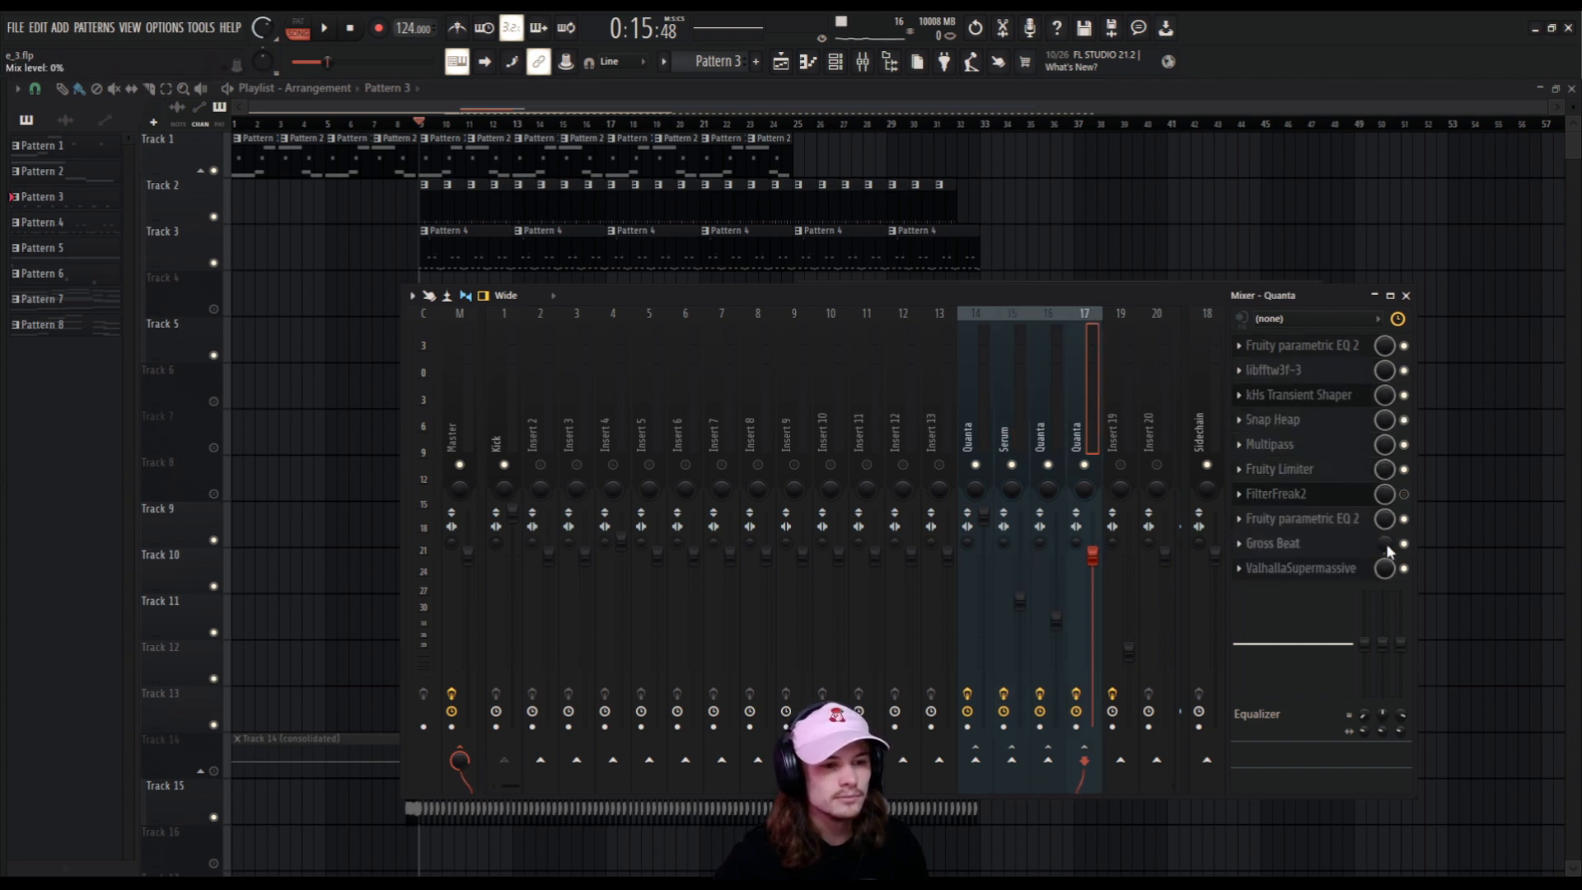
{"action": "key", "text": "space"}
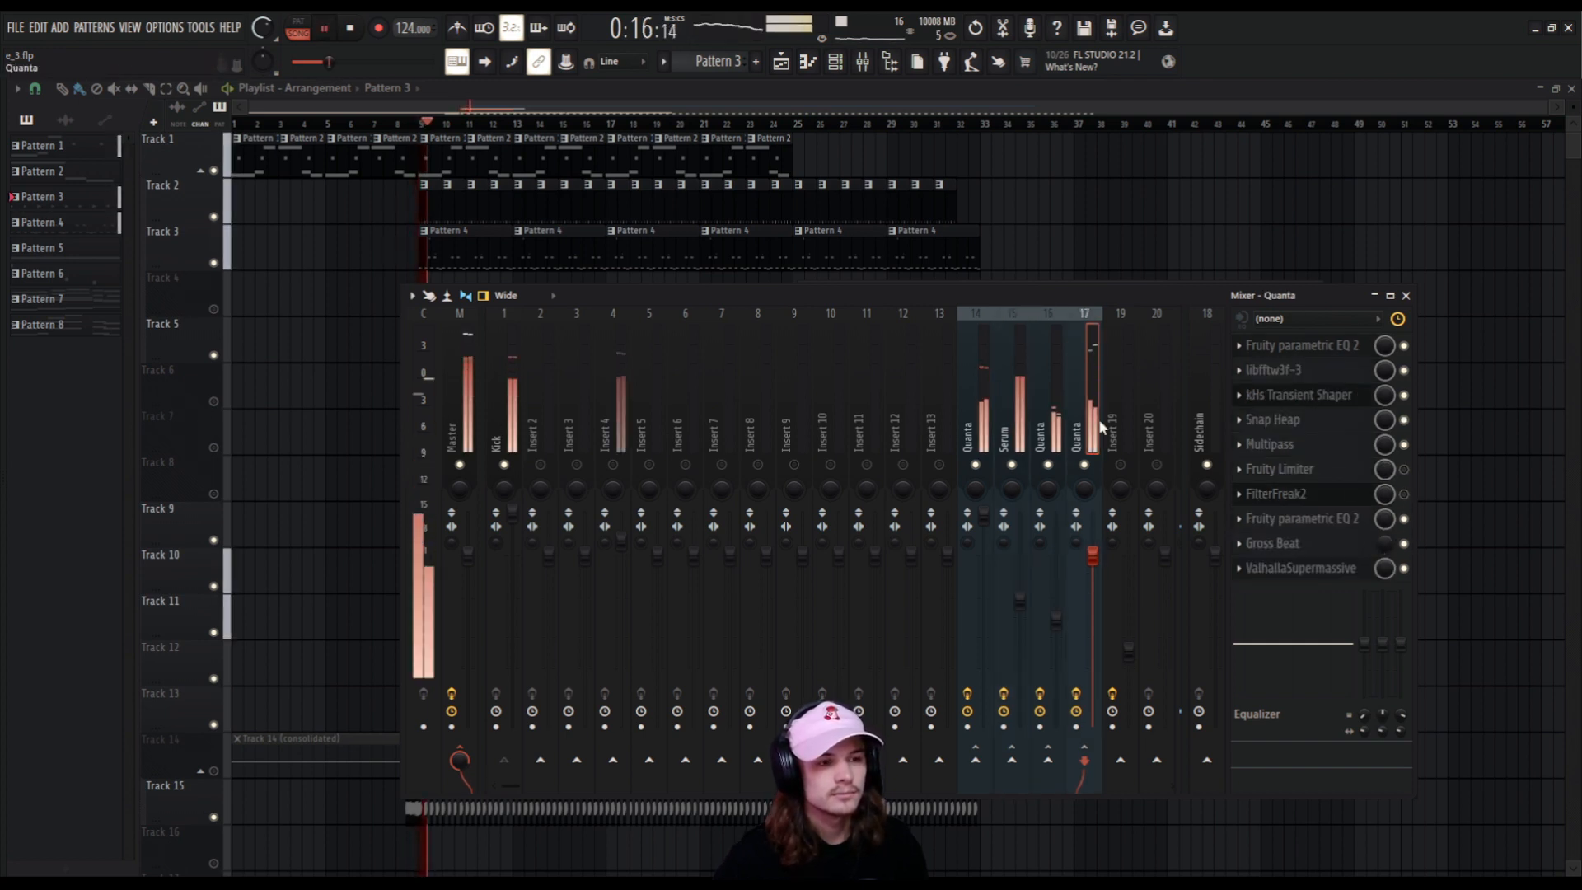
{"action": "key", "text": "space"}
{"action": "left_click", "coordinate": [1053, 405]}
{"action": "left_click", "coordinate": [1016, 418]}
{"action": "key", "text": "Left"}
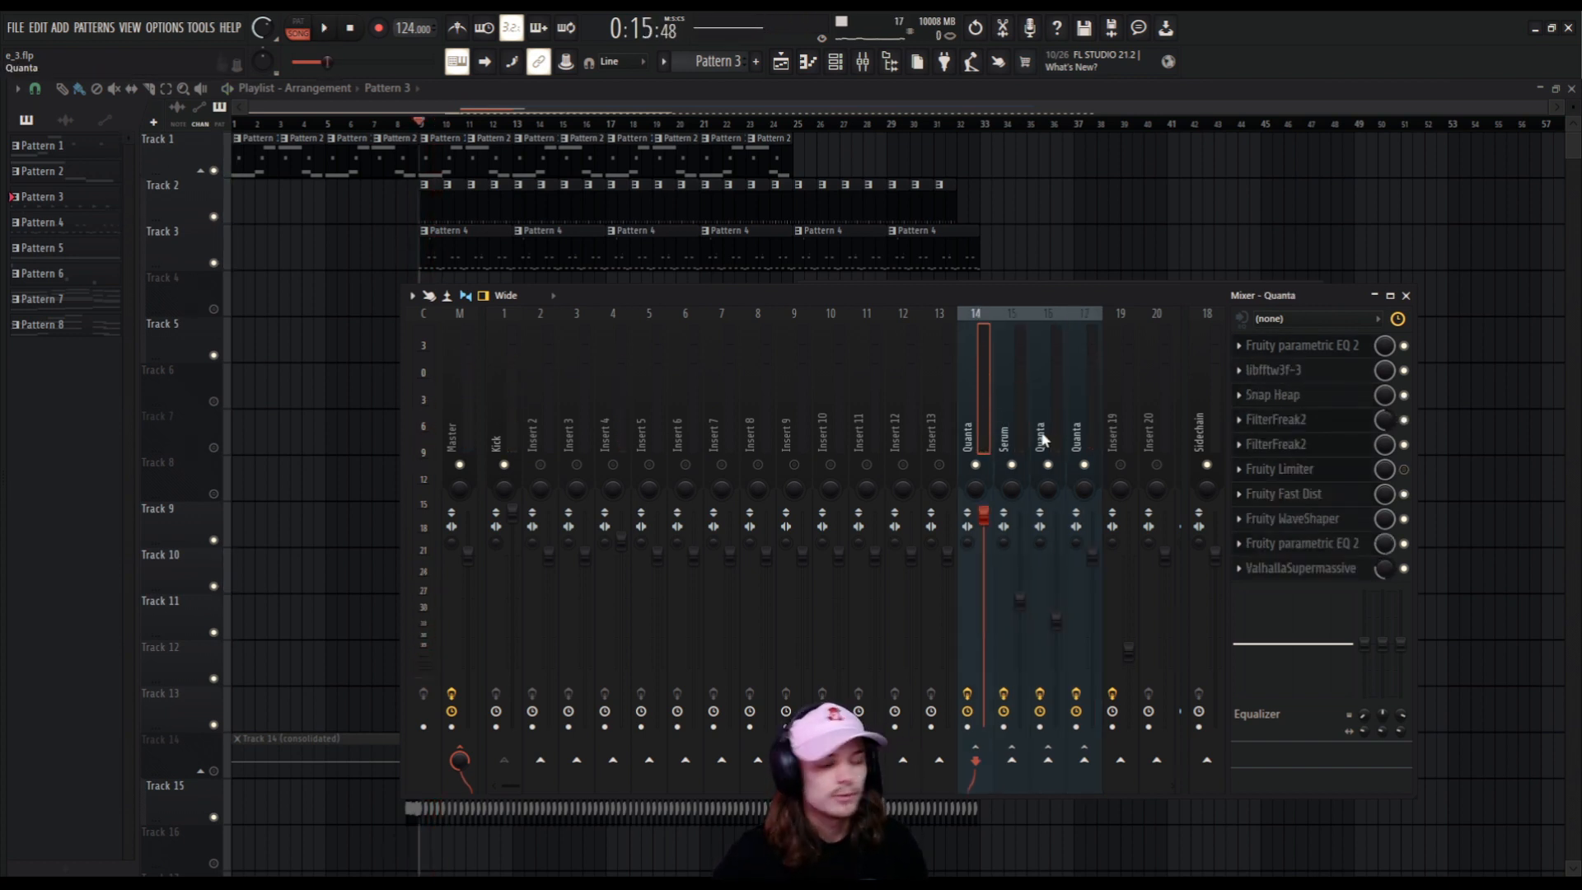
Disable the sends from mixer tracks 14 to 17 to the Master and briefly play the song.
{"action": "left_click", "coordinate": [1057, 439]}
{"action": "left_click", "coordinate": [1089, 439]}
{"action": "left_click", "coordinate": [1048, 439]}
{"action": "left_click", "coordinate": [982, 441]}
{"action": "left_click", "coordinate": [1056, 443]}
{"action": "left_click", "coordinate": [1078, 437]}
{"action": "left_click", "coordinate": [985, 440]}
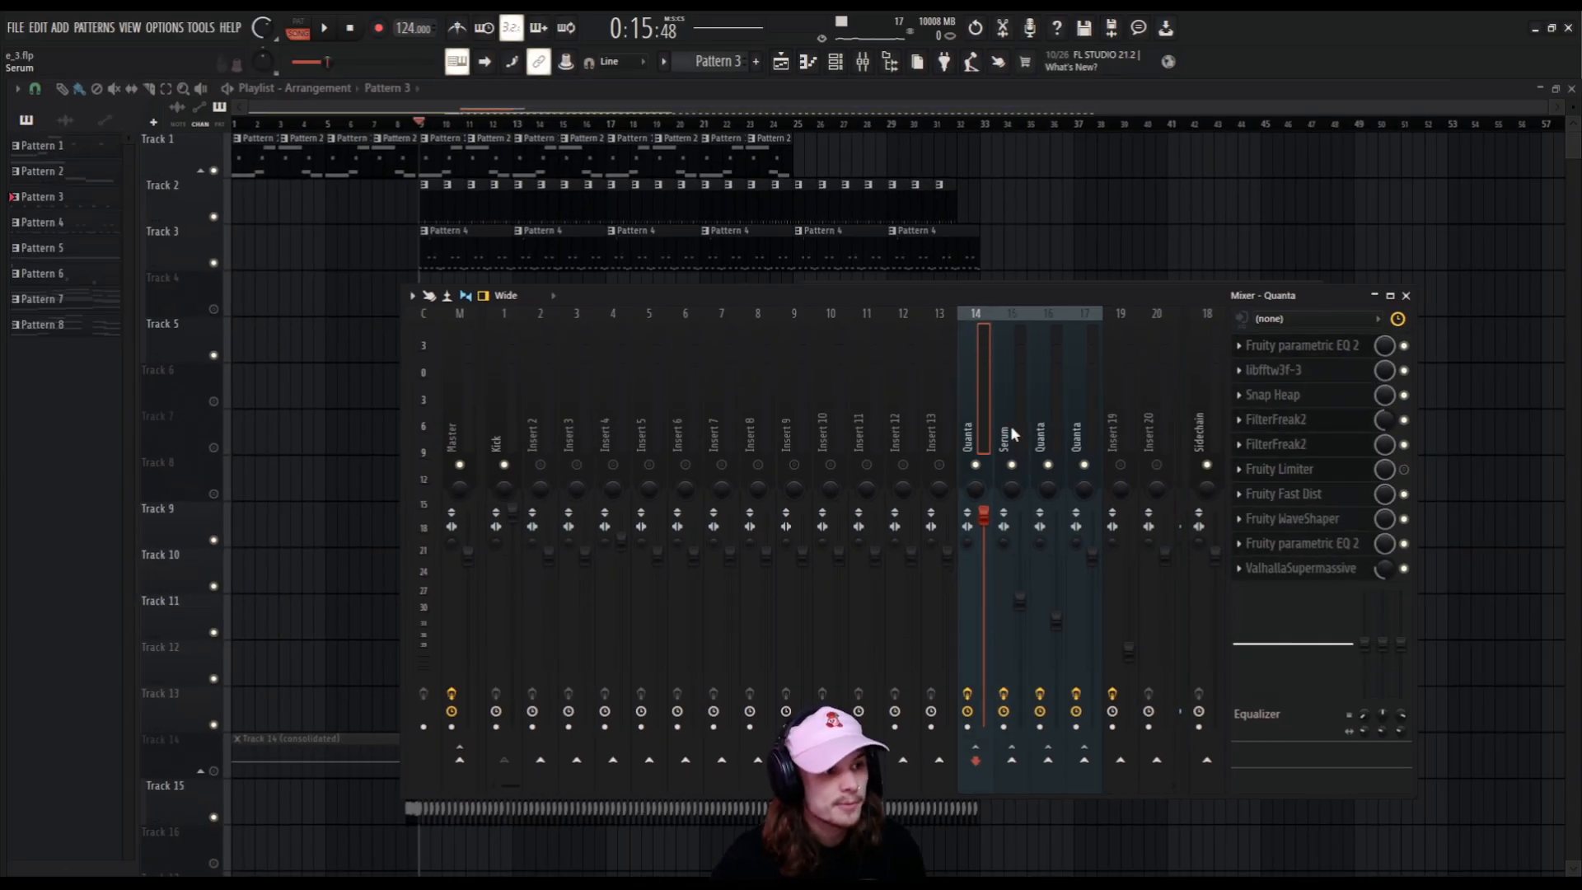
{"action": "left_click", "coordinate": [1043, 445]}
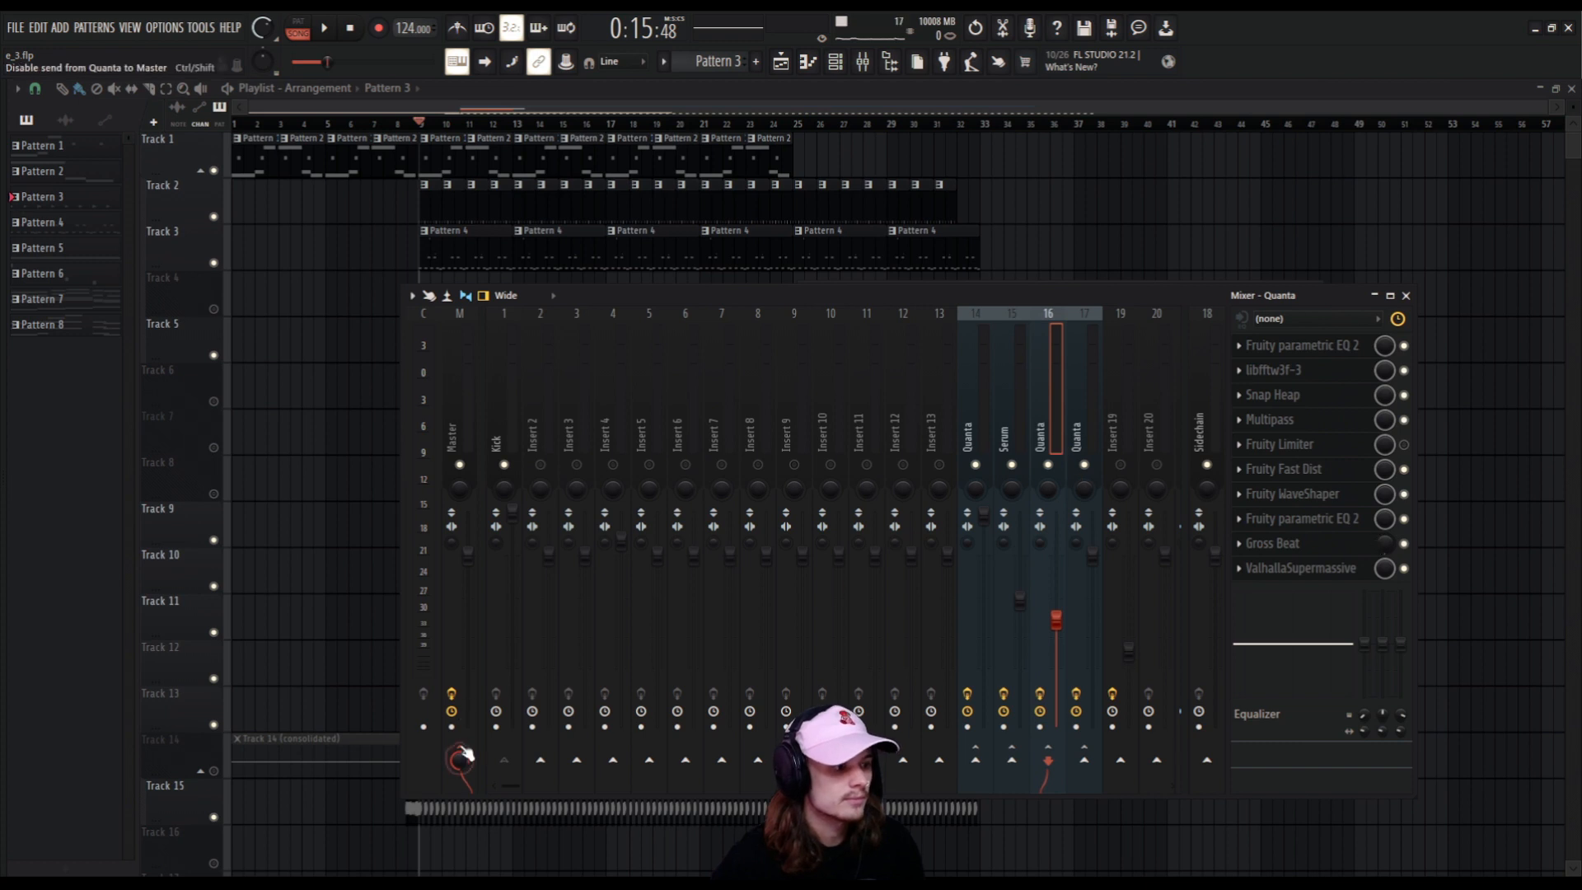
{"action": "left_click", "coordinate": [1079, 409]}
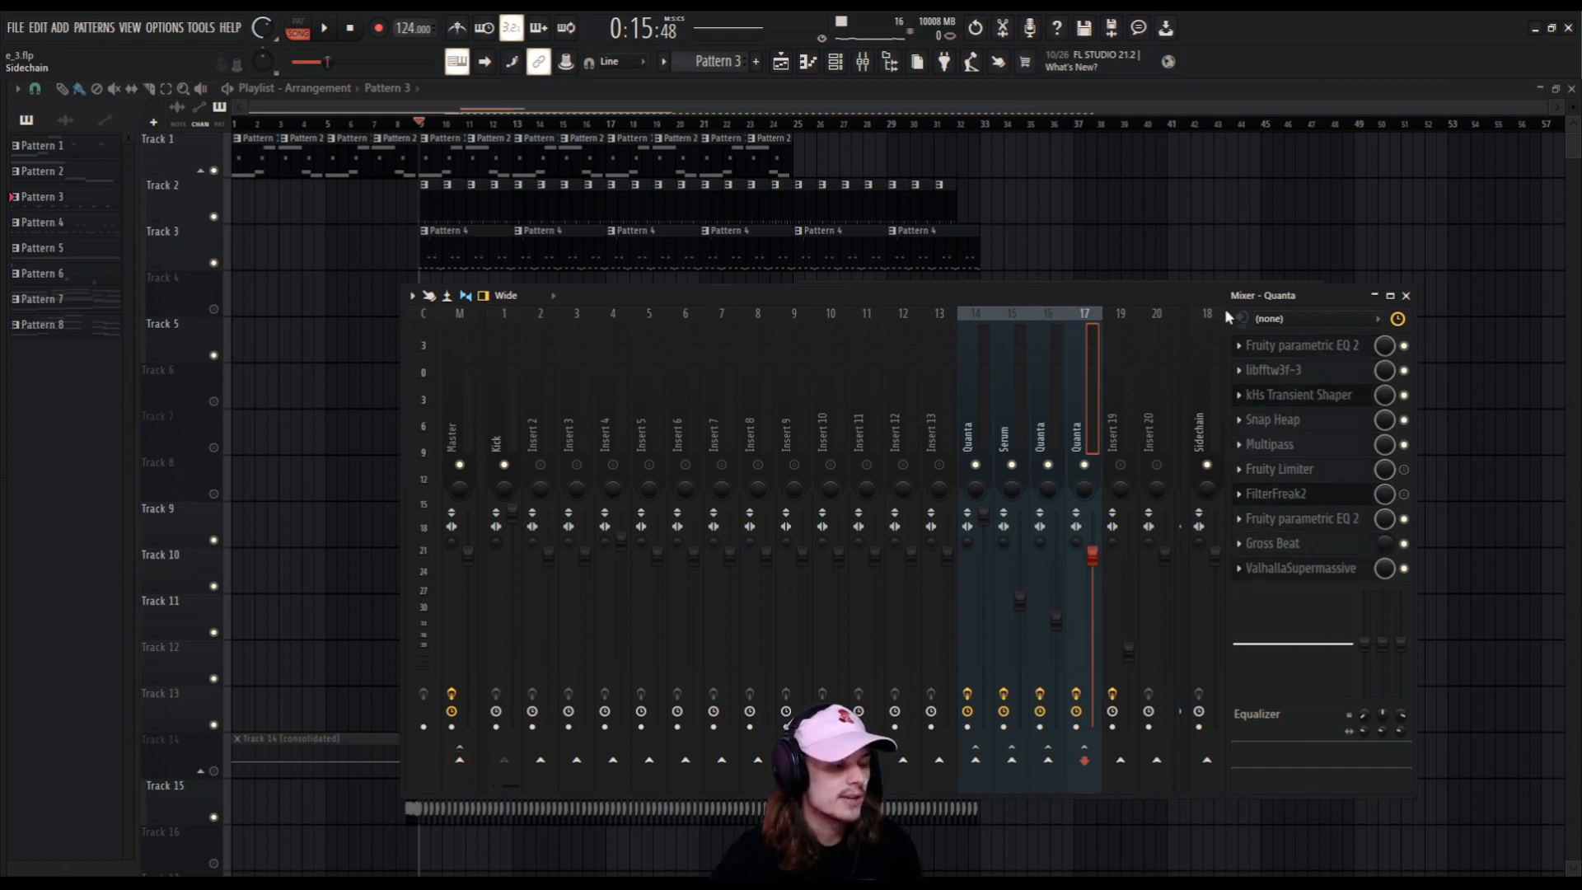
{"action": "key", "text": "space"}
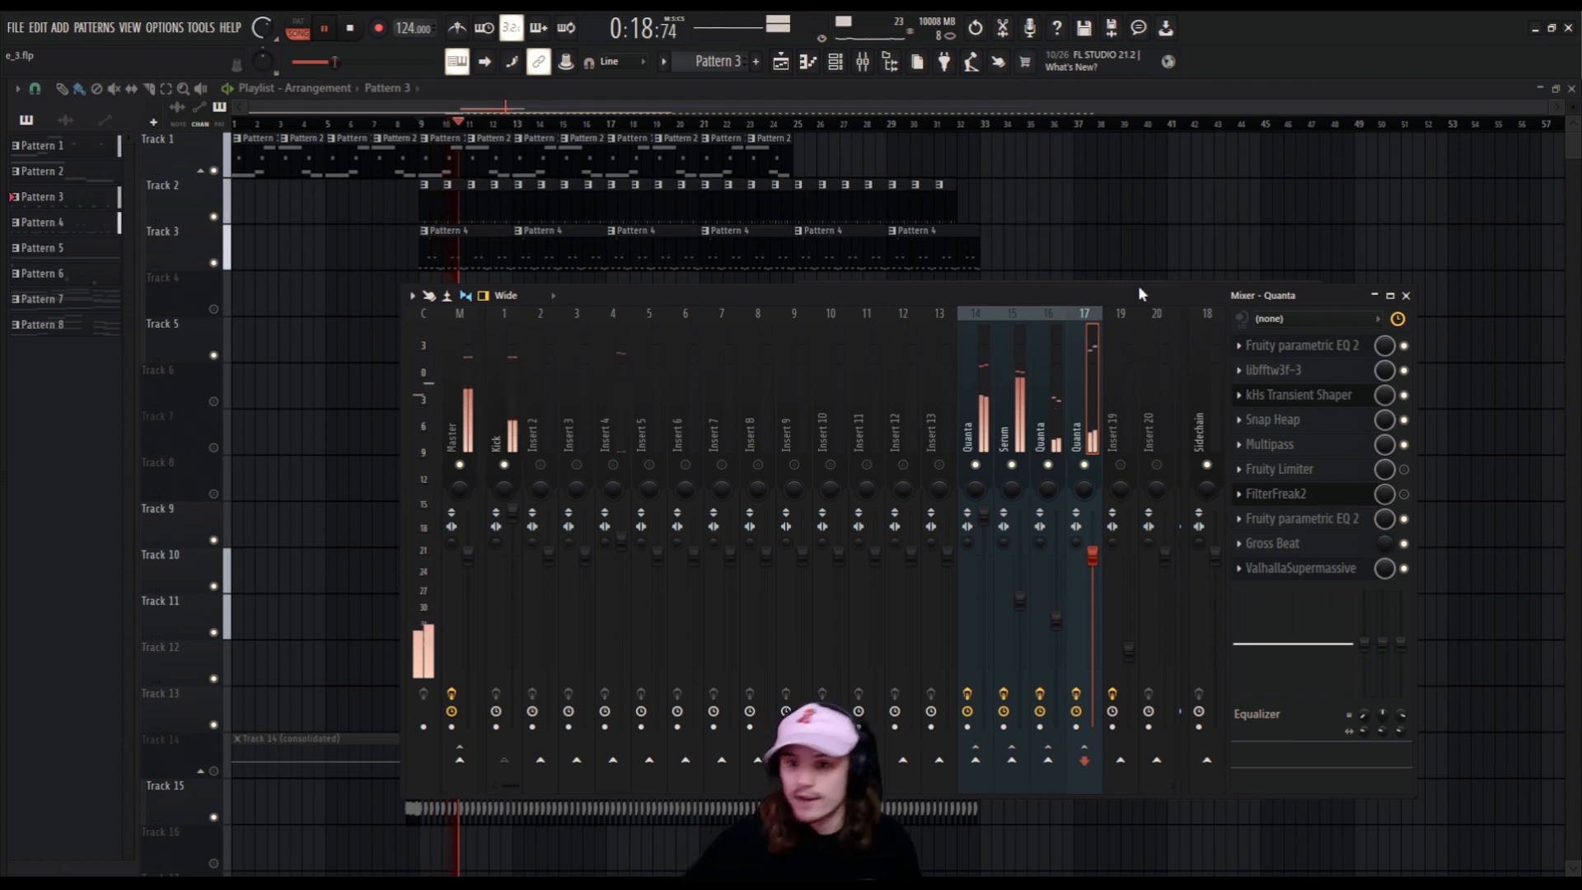
{"action": "key", "text": "space"}
Route mixer tracks 14 to 17 to the Sidechain track and recheck the routing of each bass track.
{"action": "left_click", "coordinate": [1206, 760]}
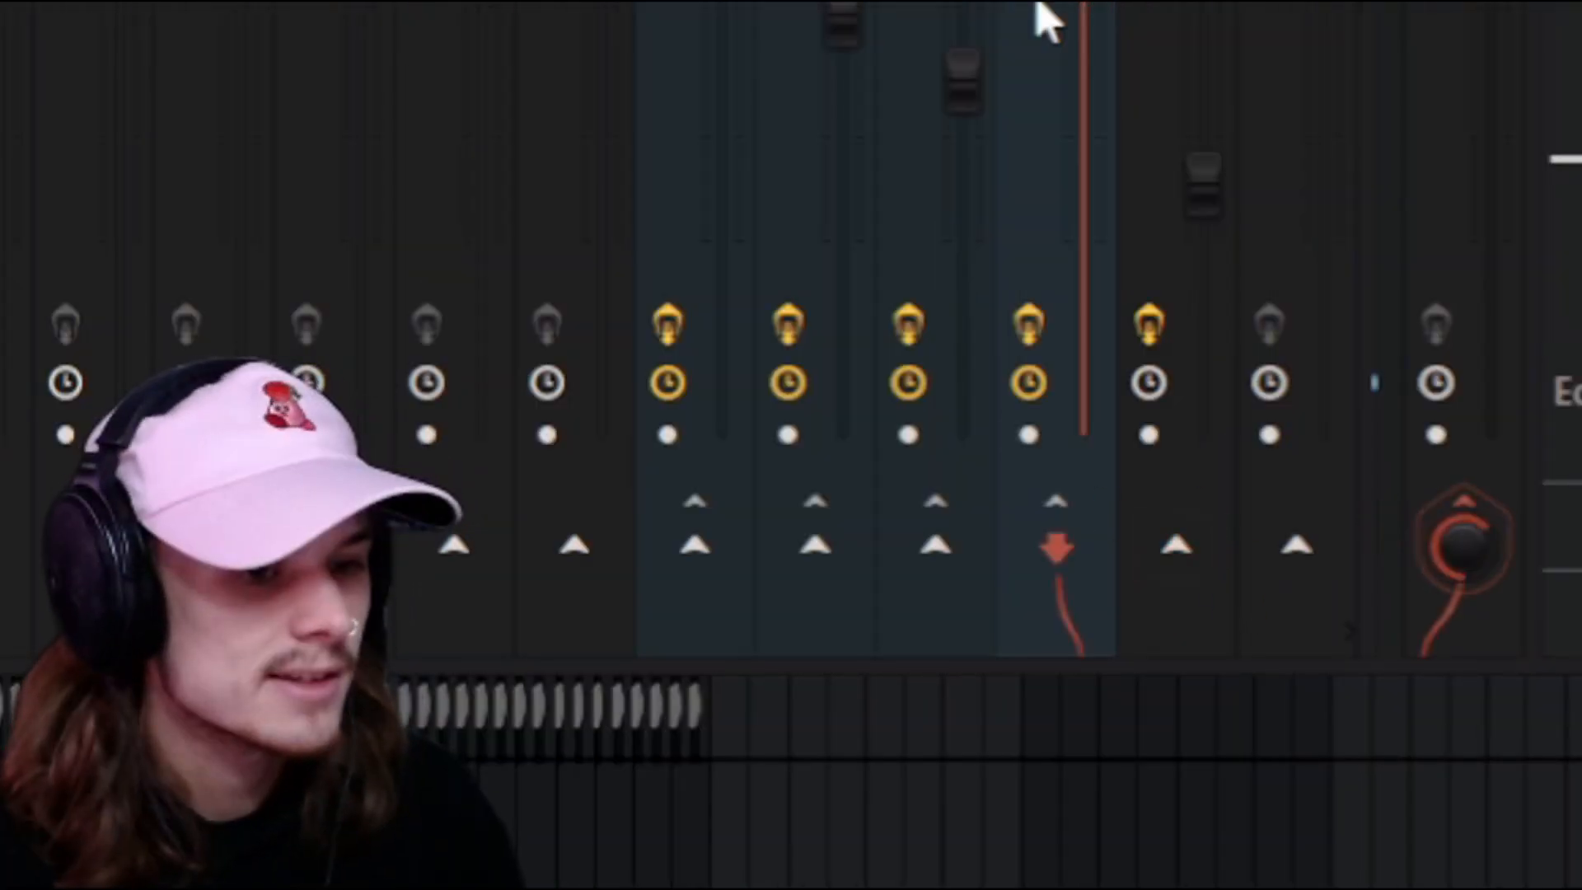
{"action": "left_click", "coordinate": [918, 99]}
{"action": "left_click", "coordinate": [1441, 544]}
{"action": "left_click", "coordinate": [803, 65]}
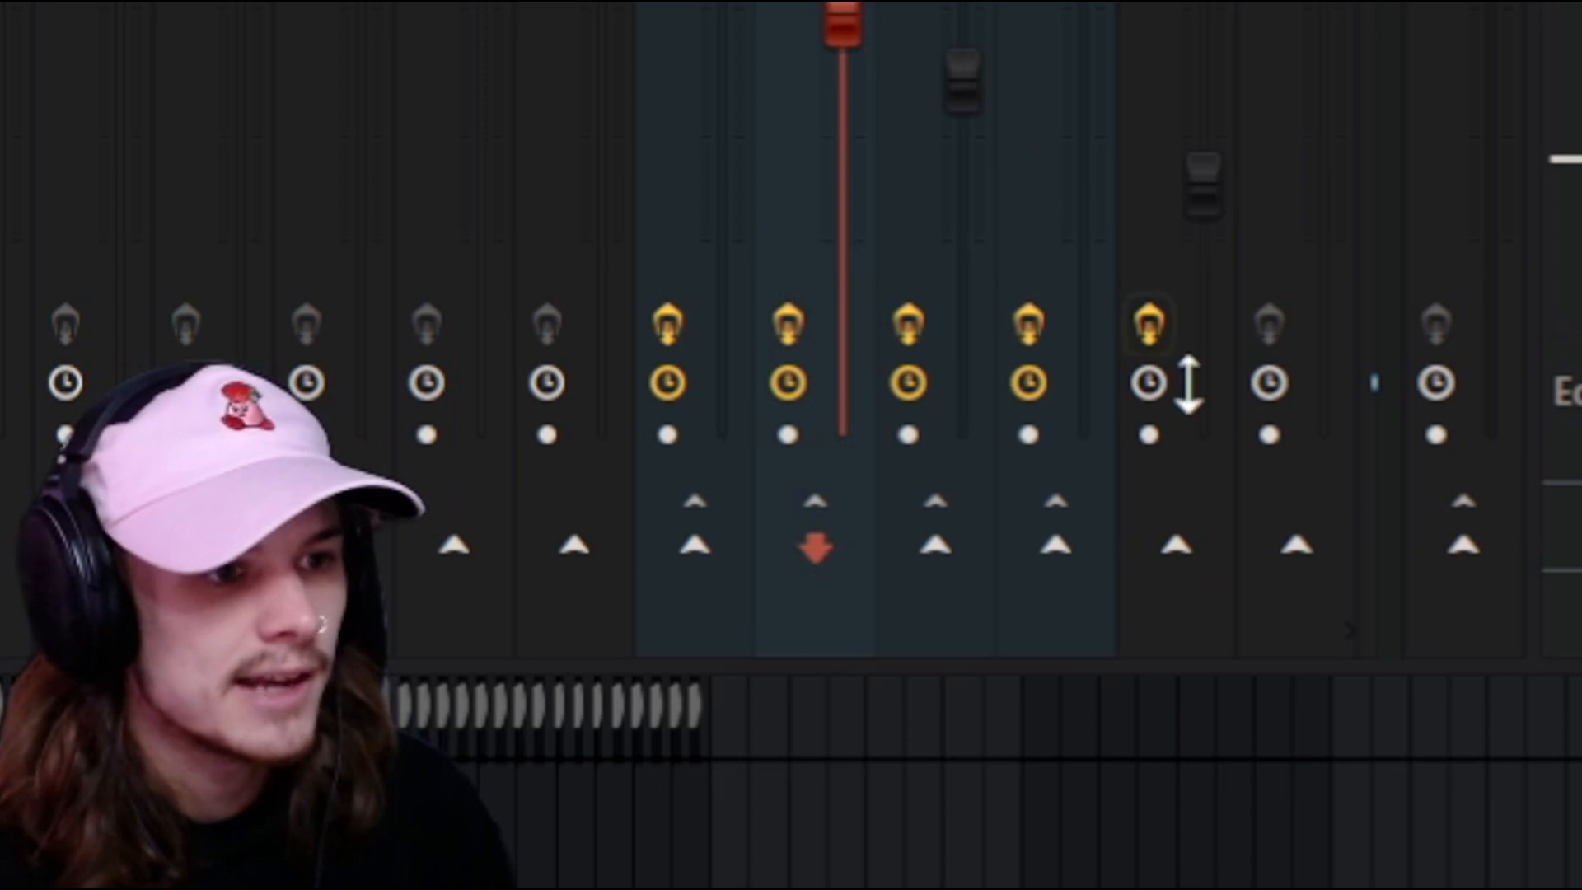
{"action": "left_click", "coordinate": [1450, 548]}
{"action": "key", "text": "Left"}
{"action": "left_click", "coordinate": [1454, 548]}
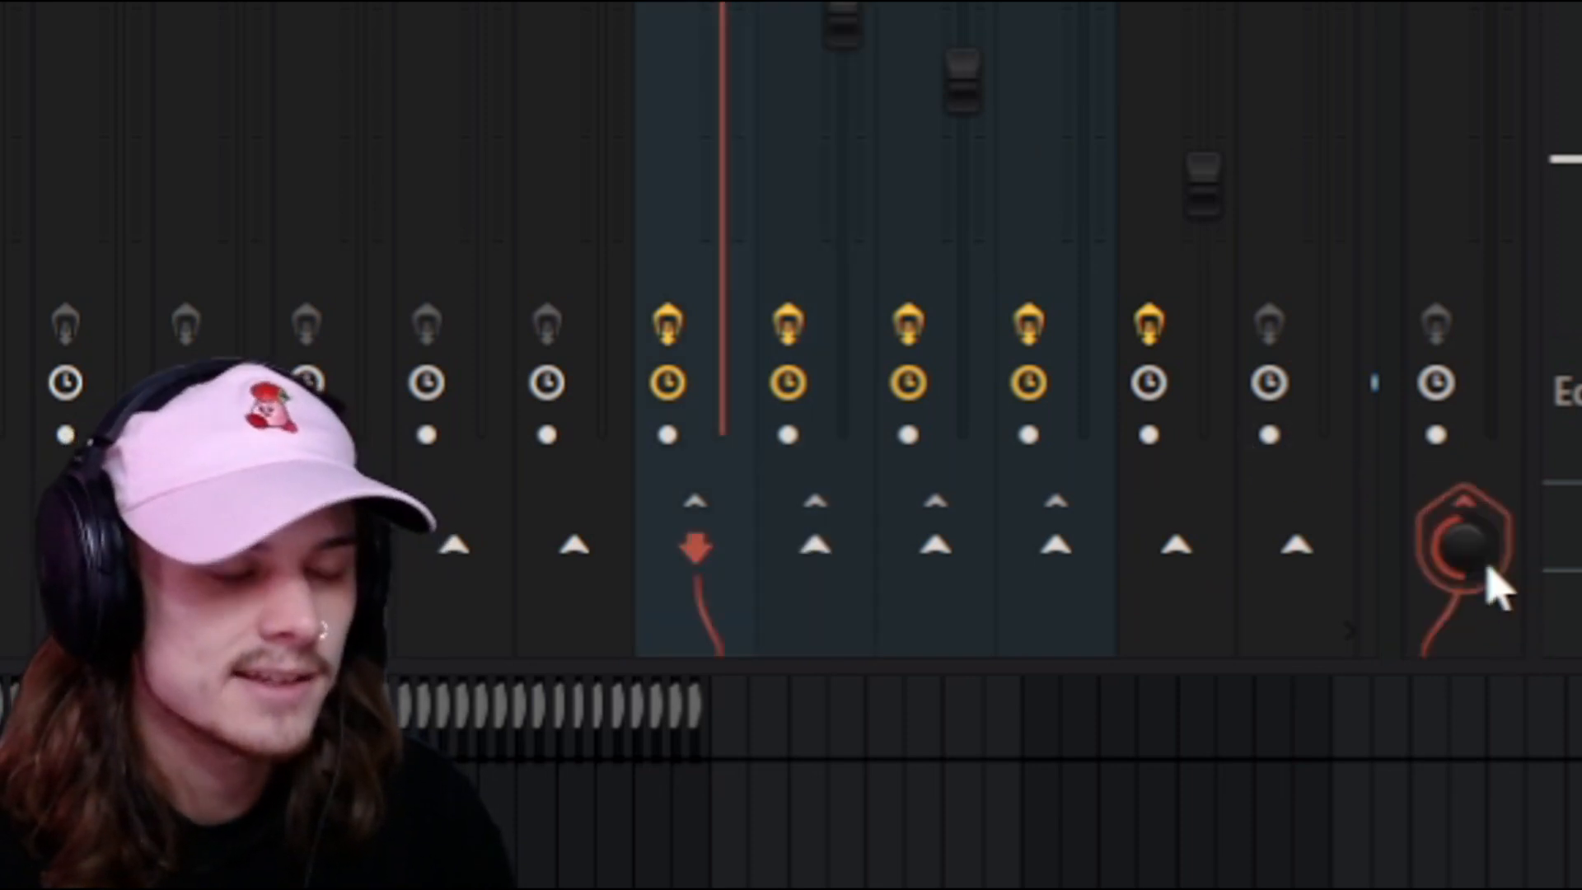
{"action": "left_click", "coordinate": [1023, 382]}
{"action": "left_click", "coordinate": [1094, 381]}
{"action": "left_click", "coordinate": [977, 379]}
{"action": "left_click", "coordinate": [1055, 379]}
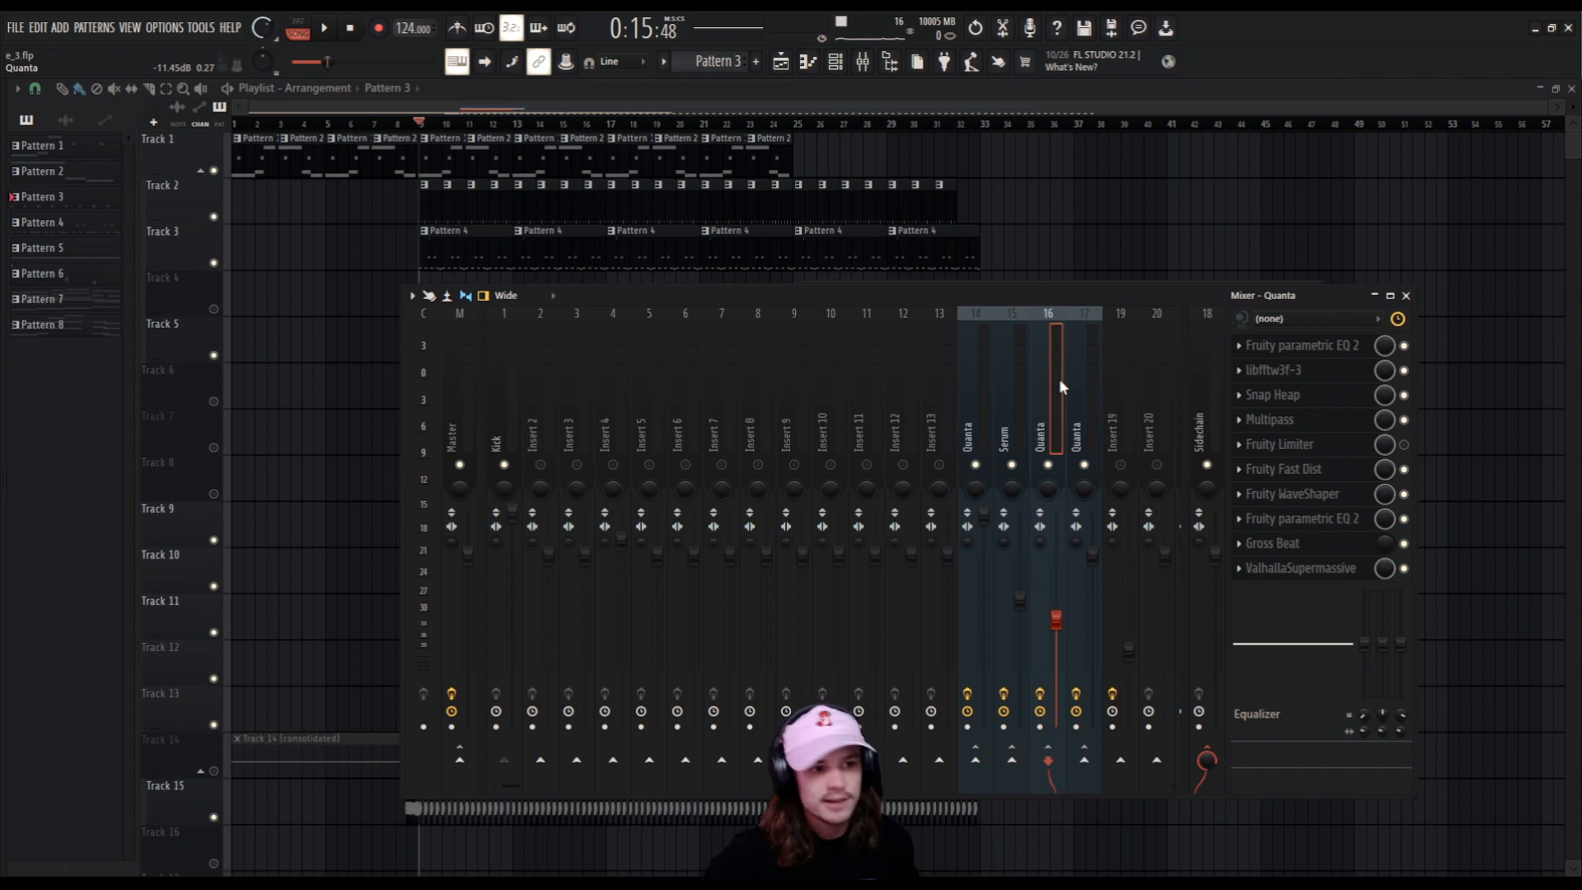
Load Fruity Limiter into the first effect slot of the Sidechain track.
{"action": "left_click", "coordinate": [1208, 410]}
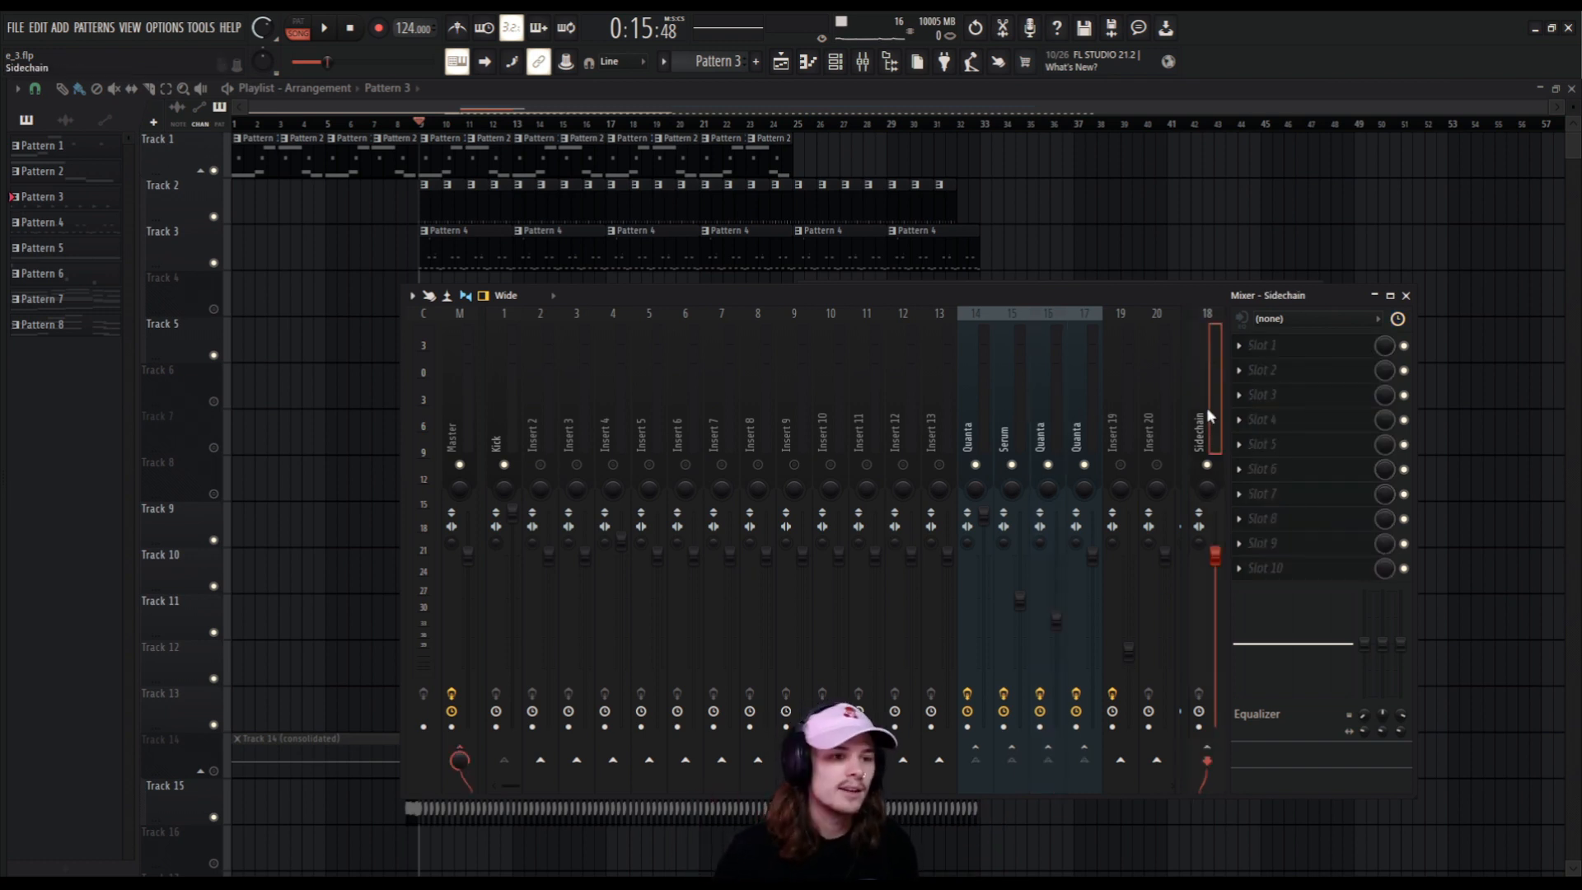
{"action": "left_click", "coordinate": [1267, 366]}
{"action": "mouse_move", "coordinate": [1267, 367]}
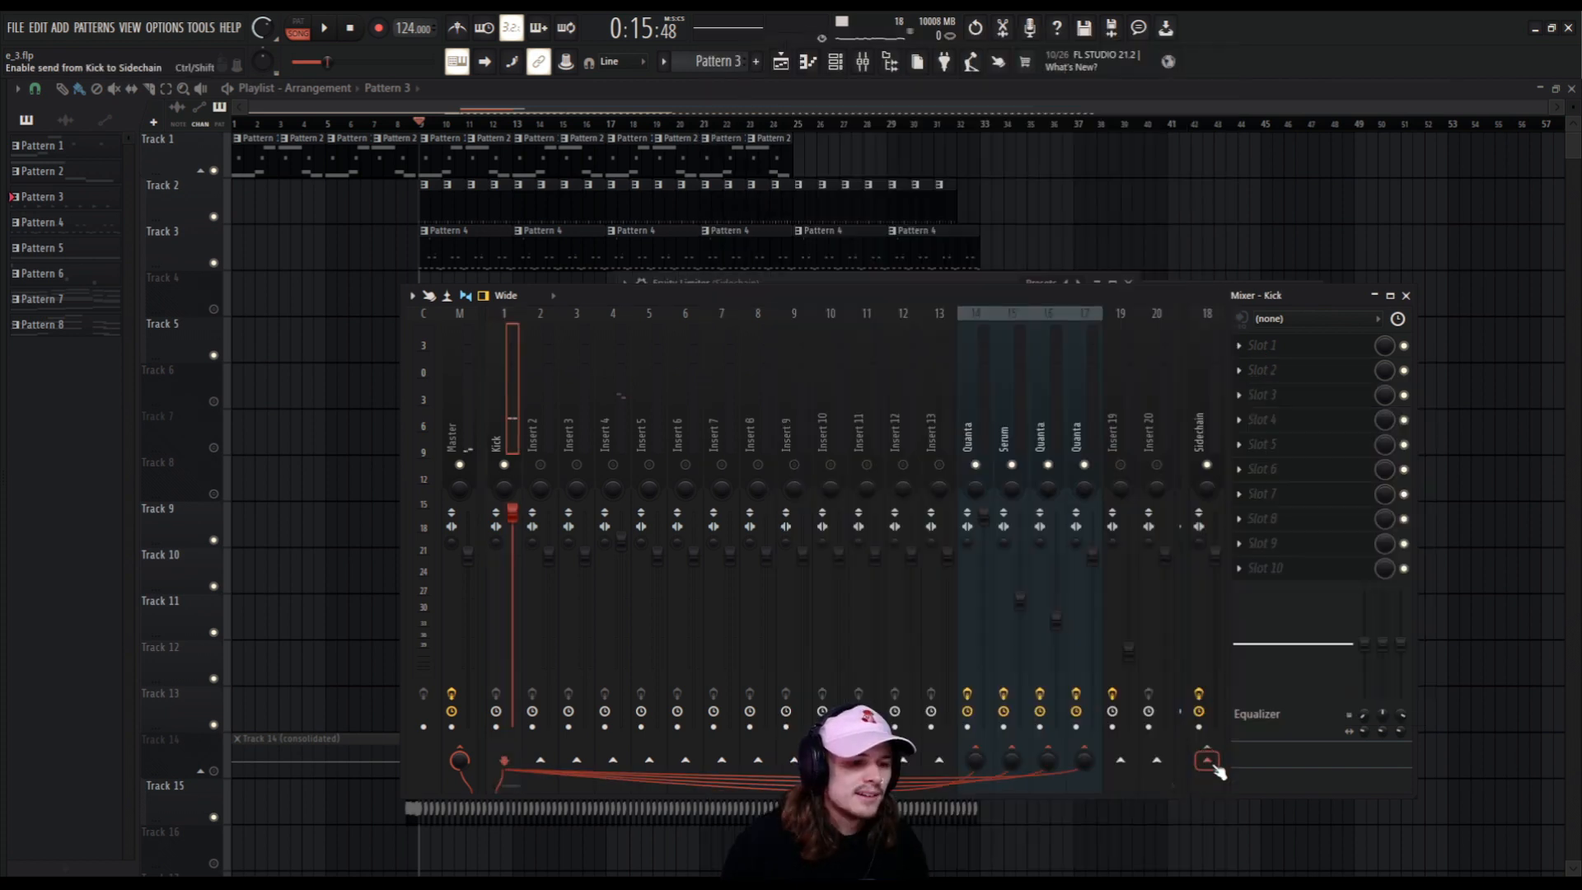
Sidechain the Kick track to the Sidechain track so it acts as the compressor's trigger.
{"action": "left_click", "coordinate": [1213, 763]}
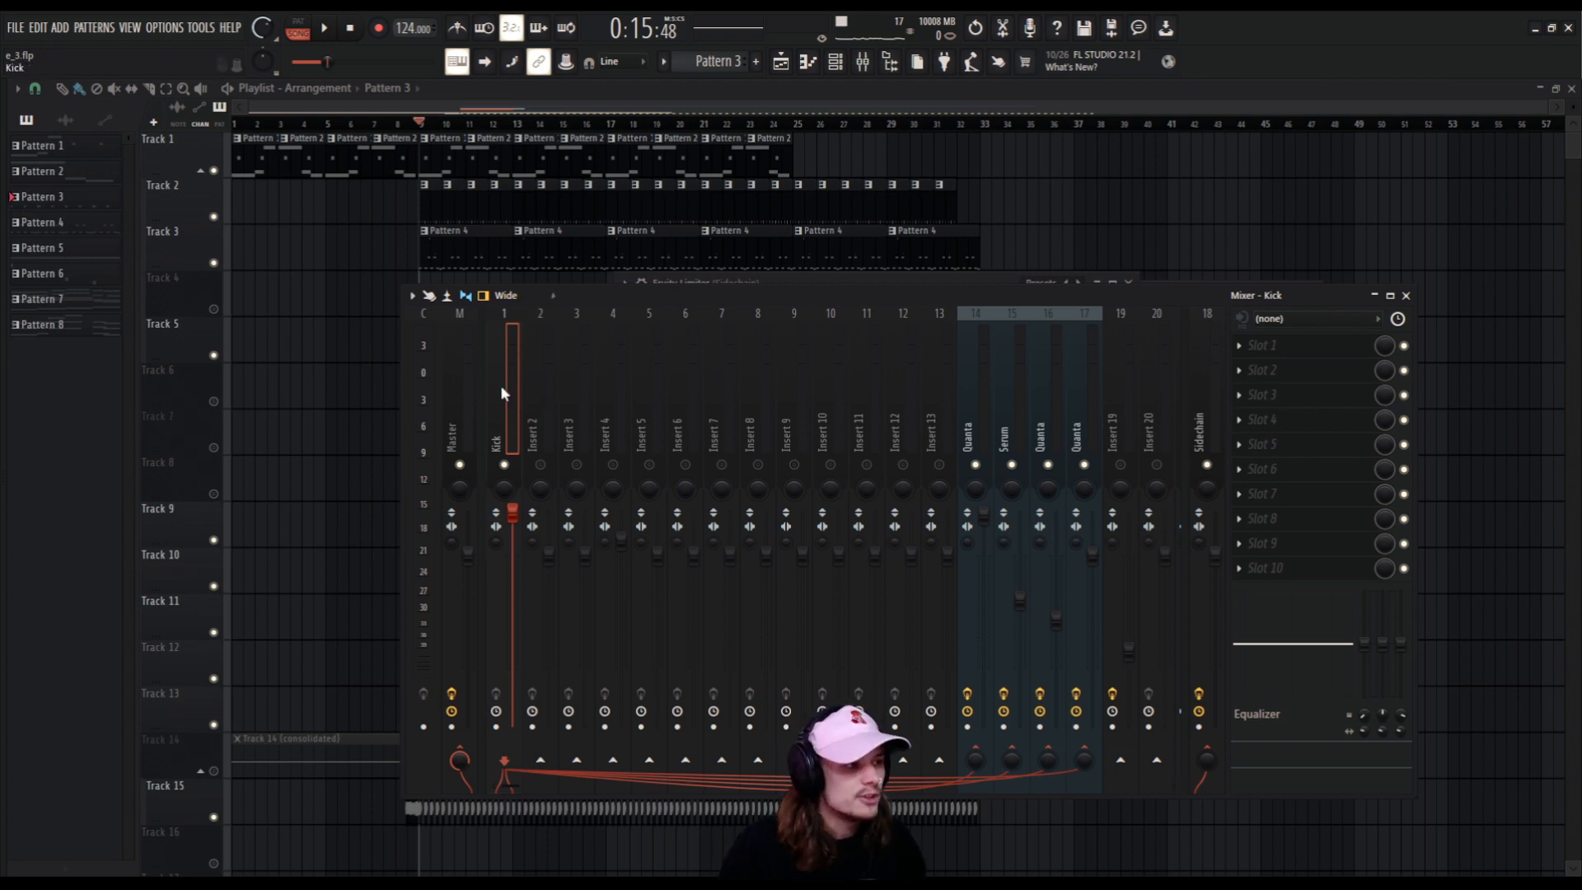
{"action": "left_click", "coordinate": [1212, 748]}
{"action": "left_click", "coordinate": [1215, 762]}
{"action": "left_click_drag", "start_coordinate": [1211, 754], "coordinate": [1209, 765]}
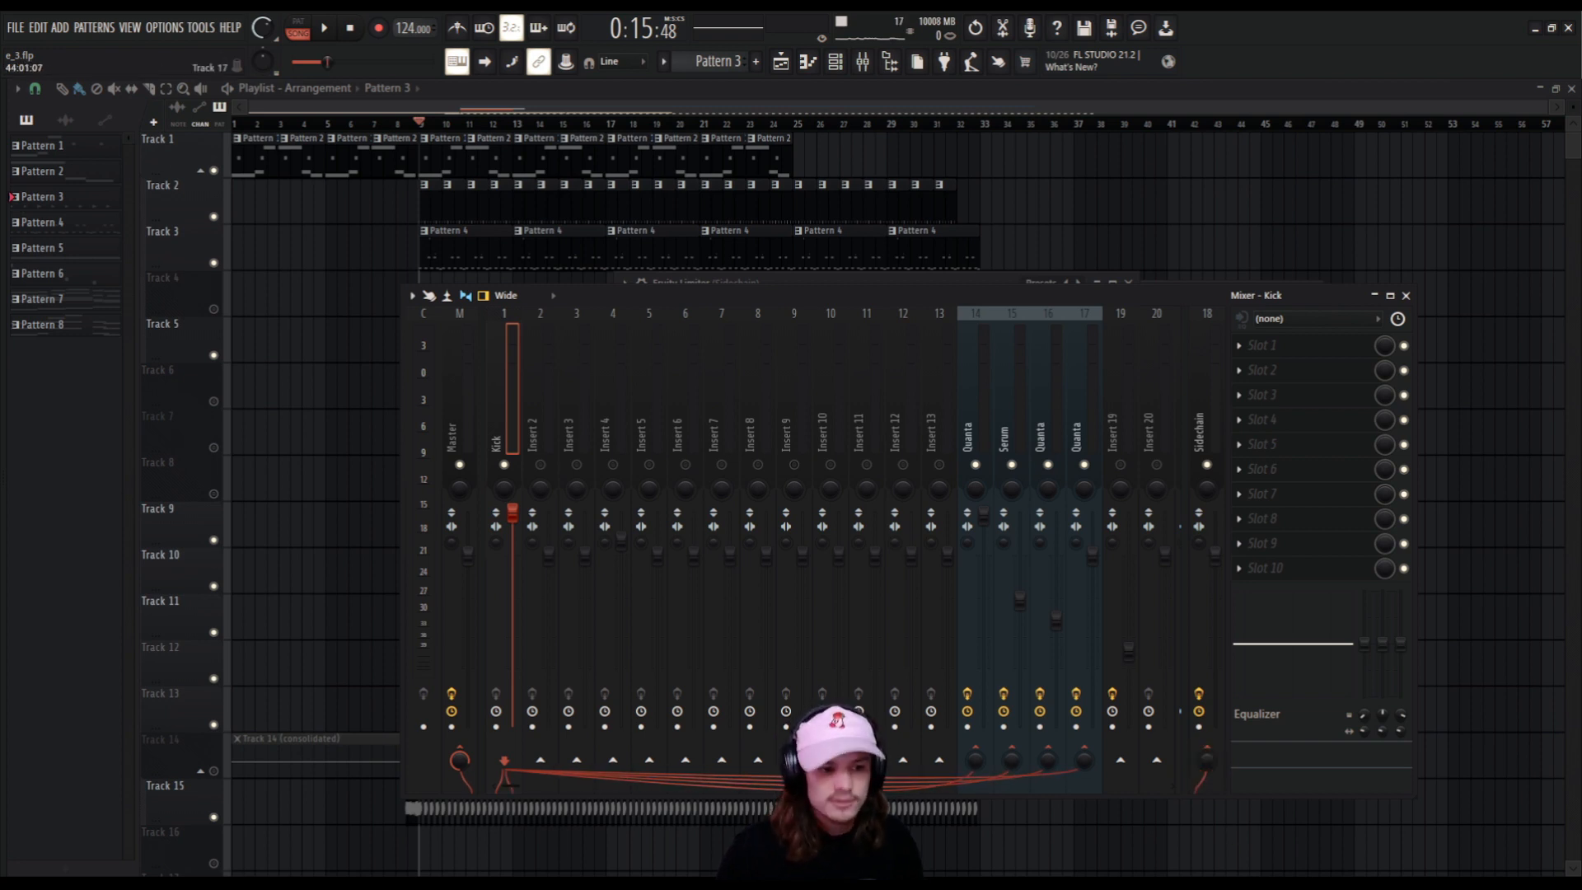
In the Sidechain track's Fruity Limiter, use COMP mode with sidechain input 1 and audition the kick-triggered compression.
{"action": "left_click", "coordinate": [1243, 344]}
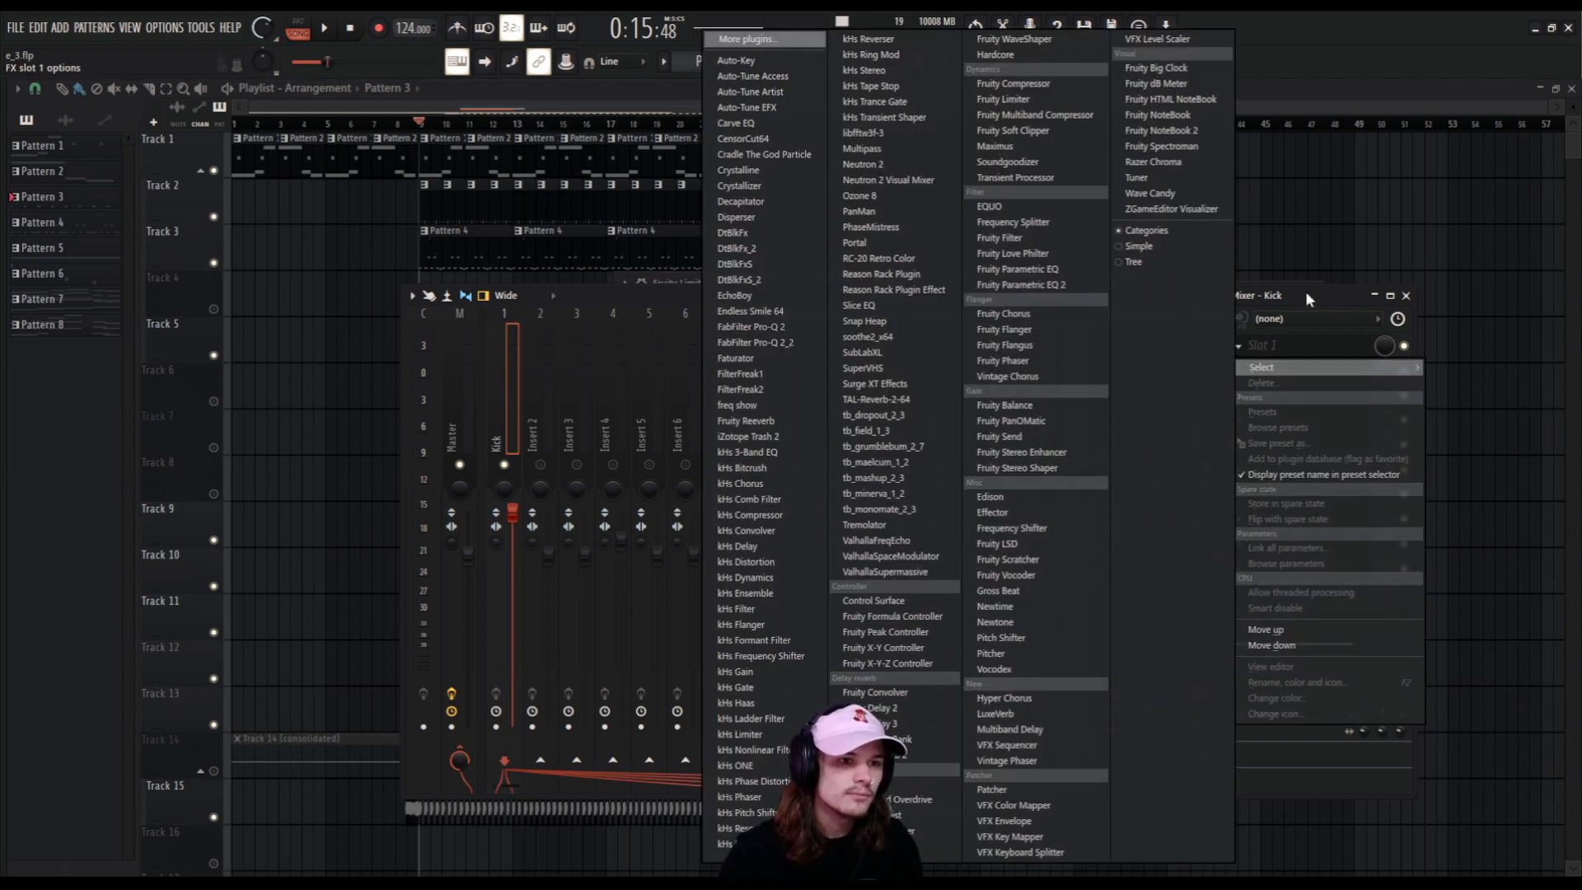
{"action": "left_click", "coordinate": [1305, 293]}
{"action": "left_click", "coordinate": [1195, 363]}
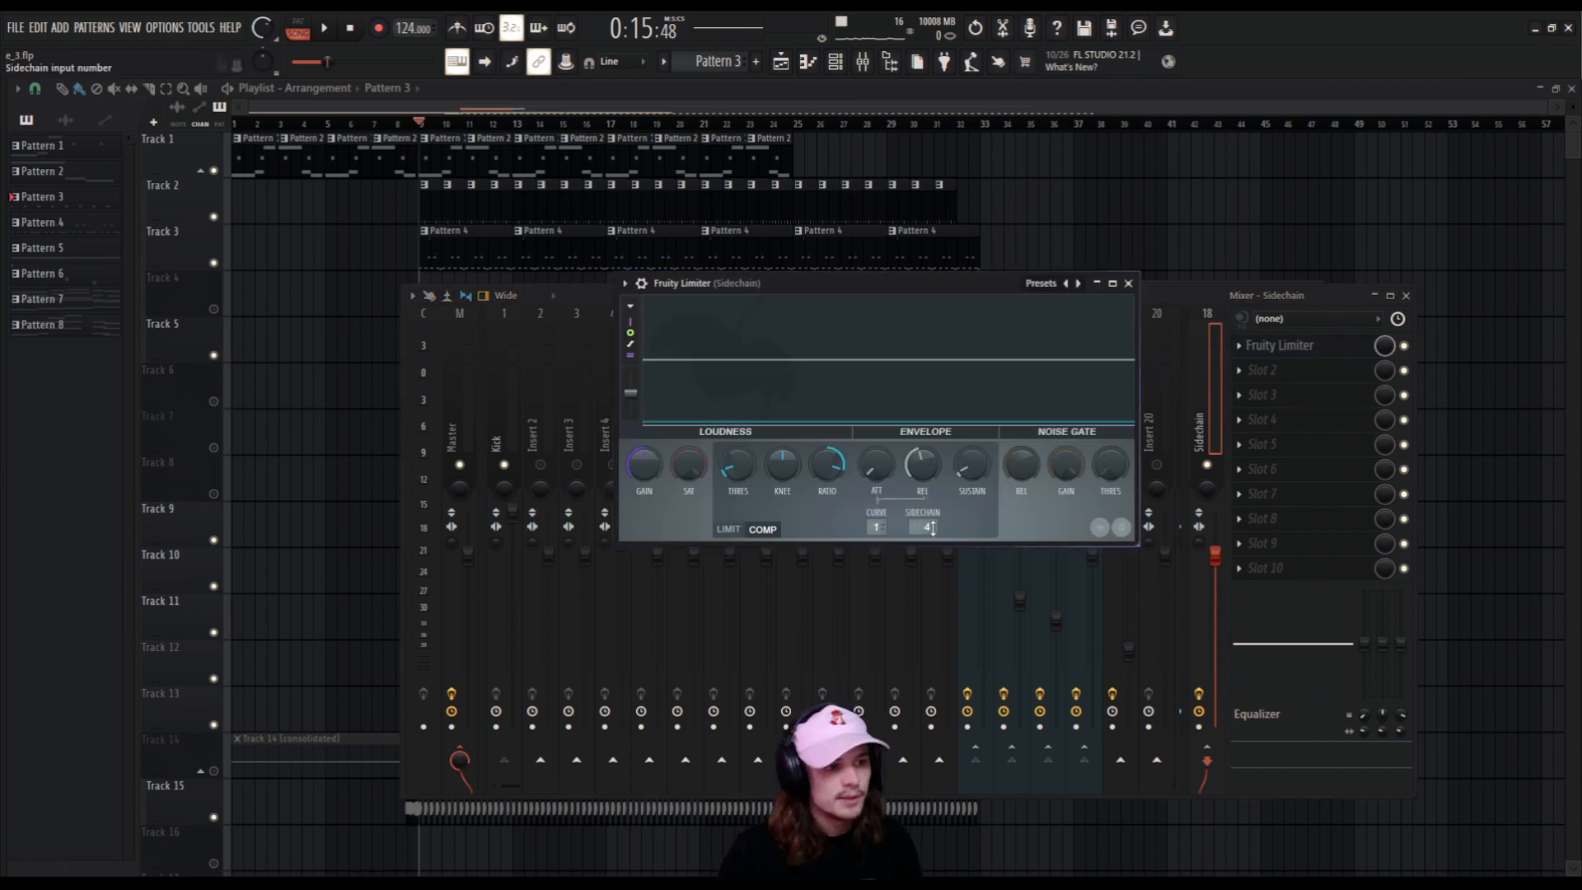
{"action": "key", "text": "space"}
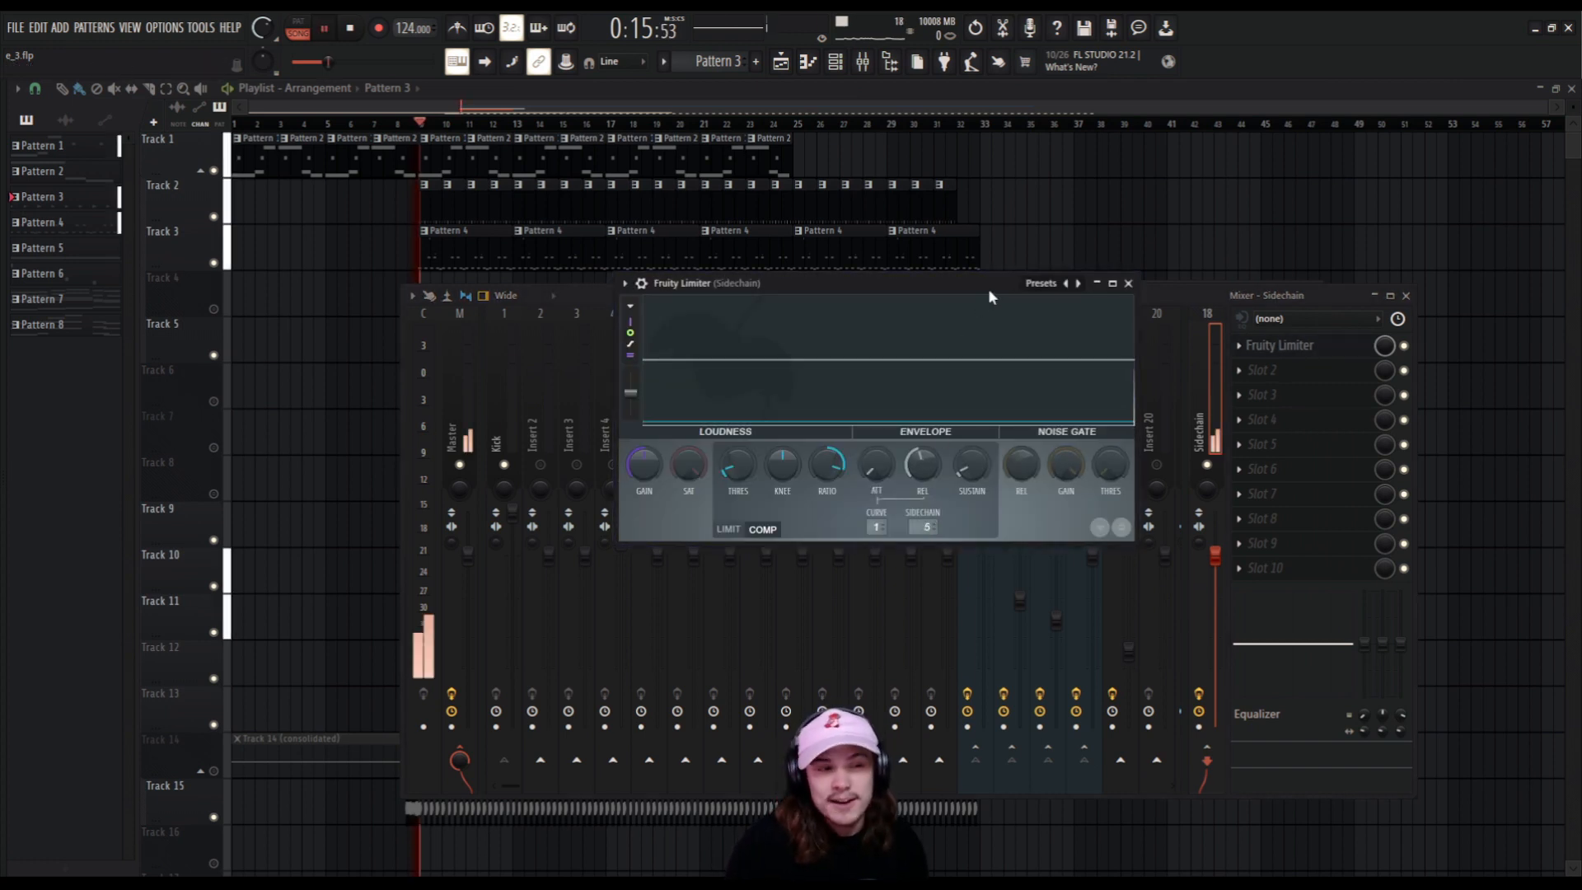
{"action": "key", "text": "space"}
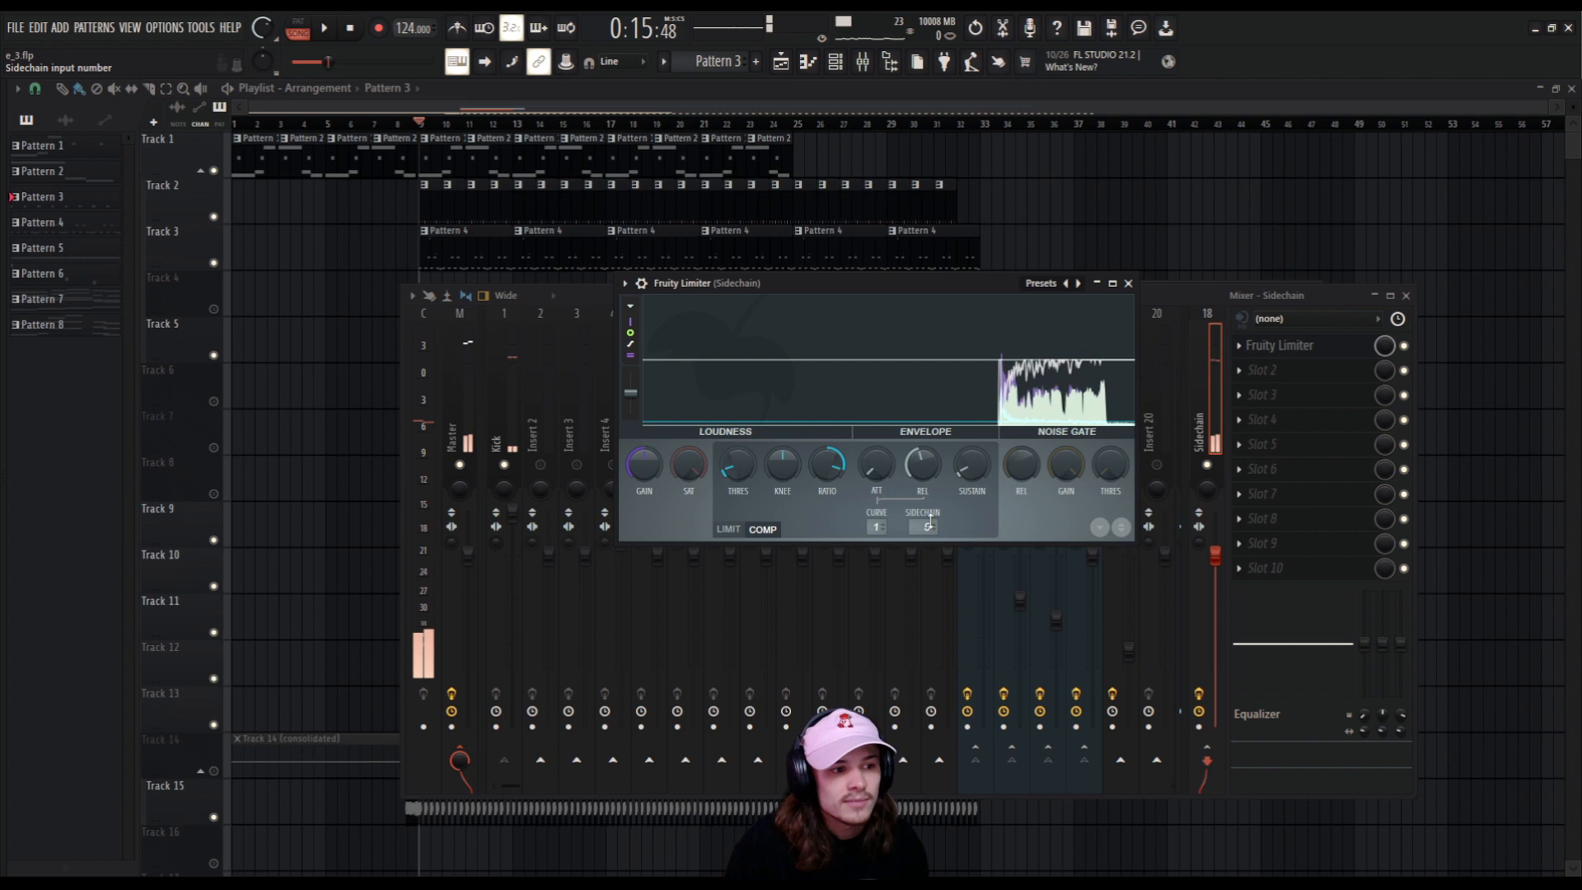
{"action": "key", "text": "space"}
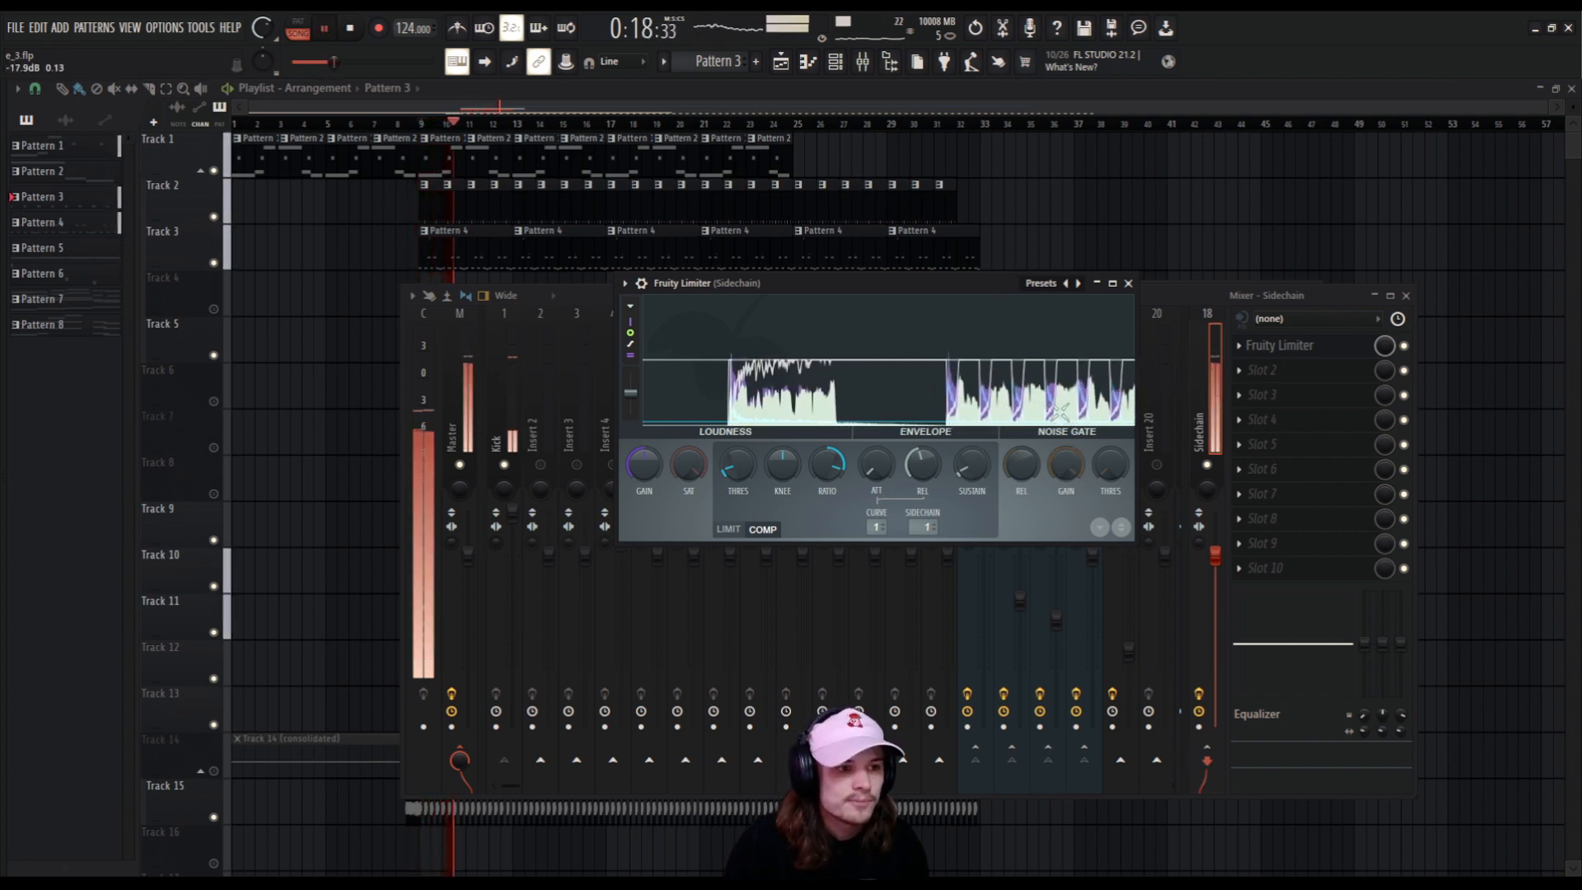
{"action": "key", "text": "space"}
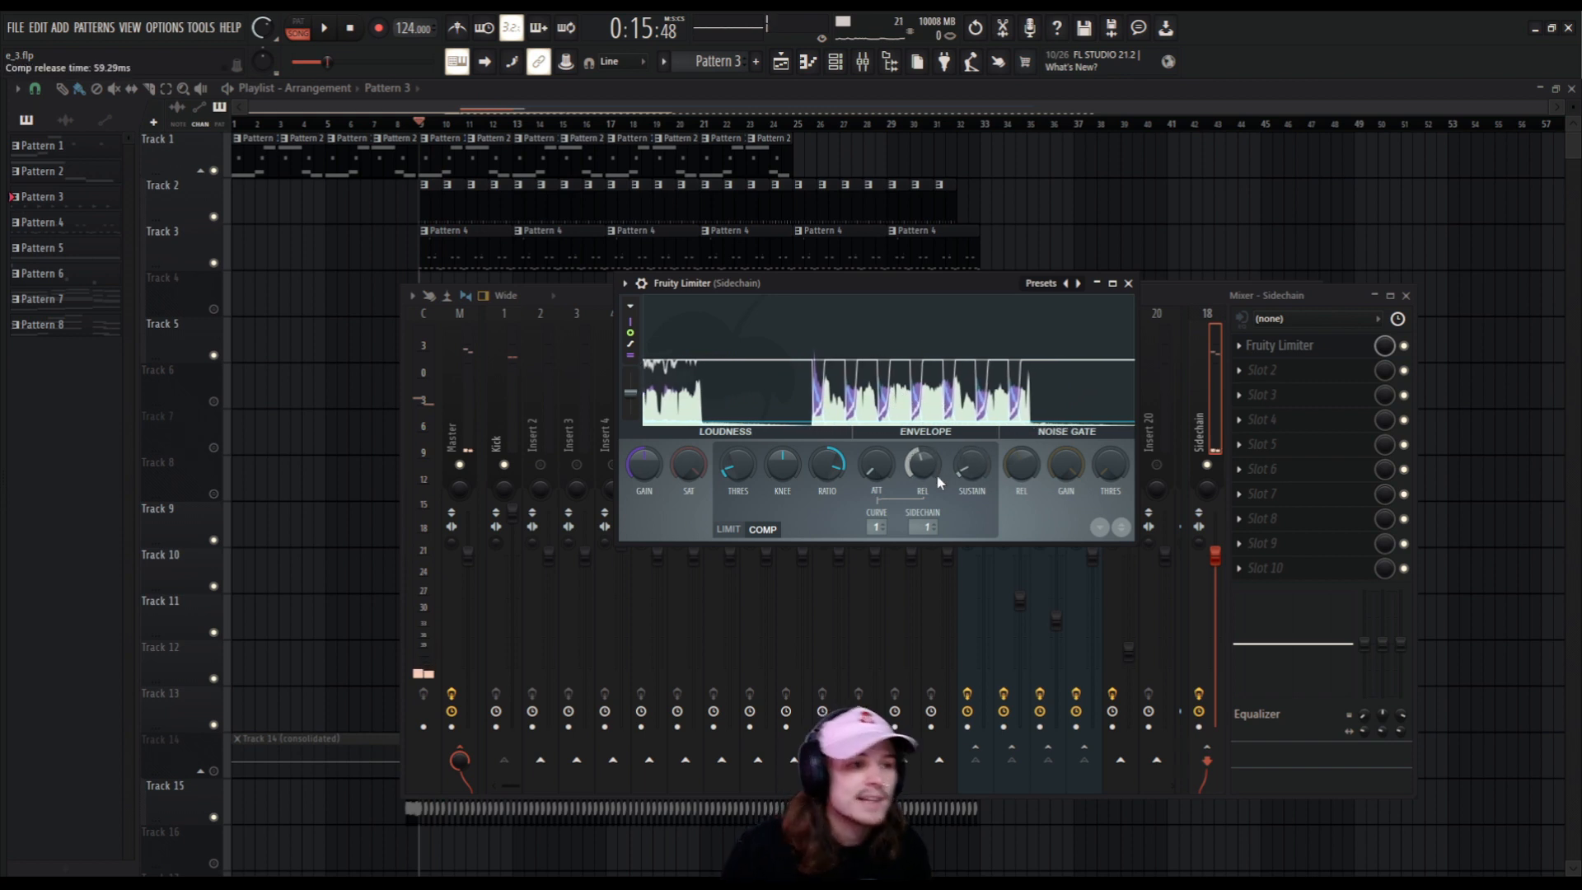
Lengthen the compressor's release time and fine-tune it while the song plays.
{"action": "left_click_drag", "start_coordinate": [920, 464], "coordinate": [920, 429]}
{"action": "key", "text": "space"}
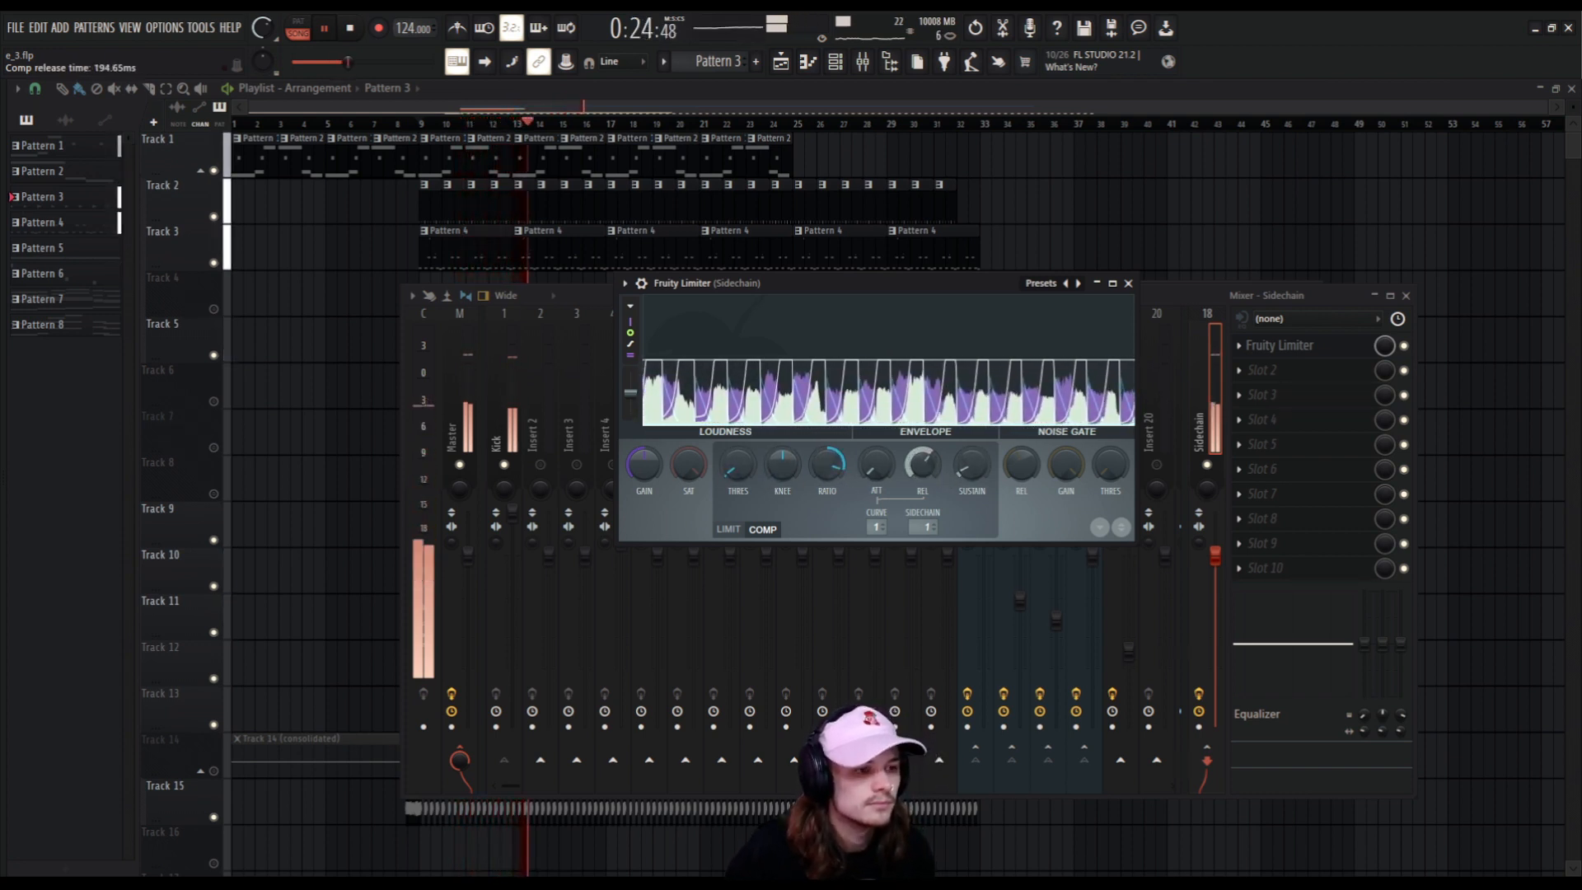
{"action": "left_click_drag", "start_coordinate": [923, 468], "coordinate": [923, 475]}
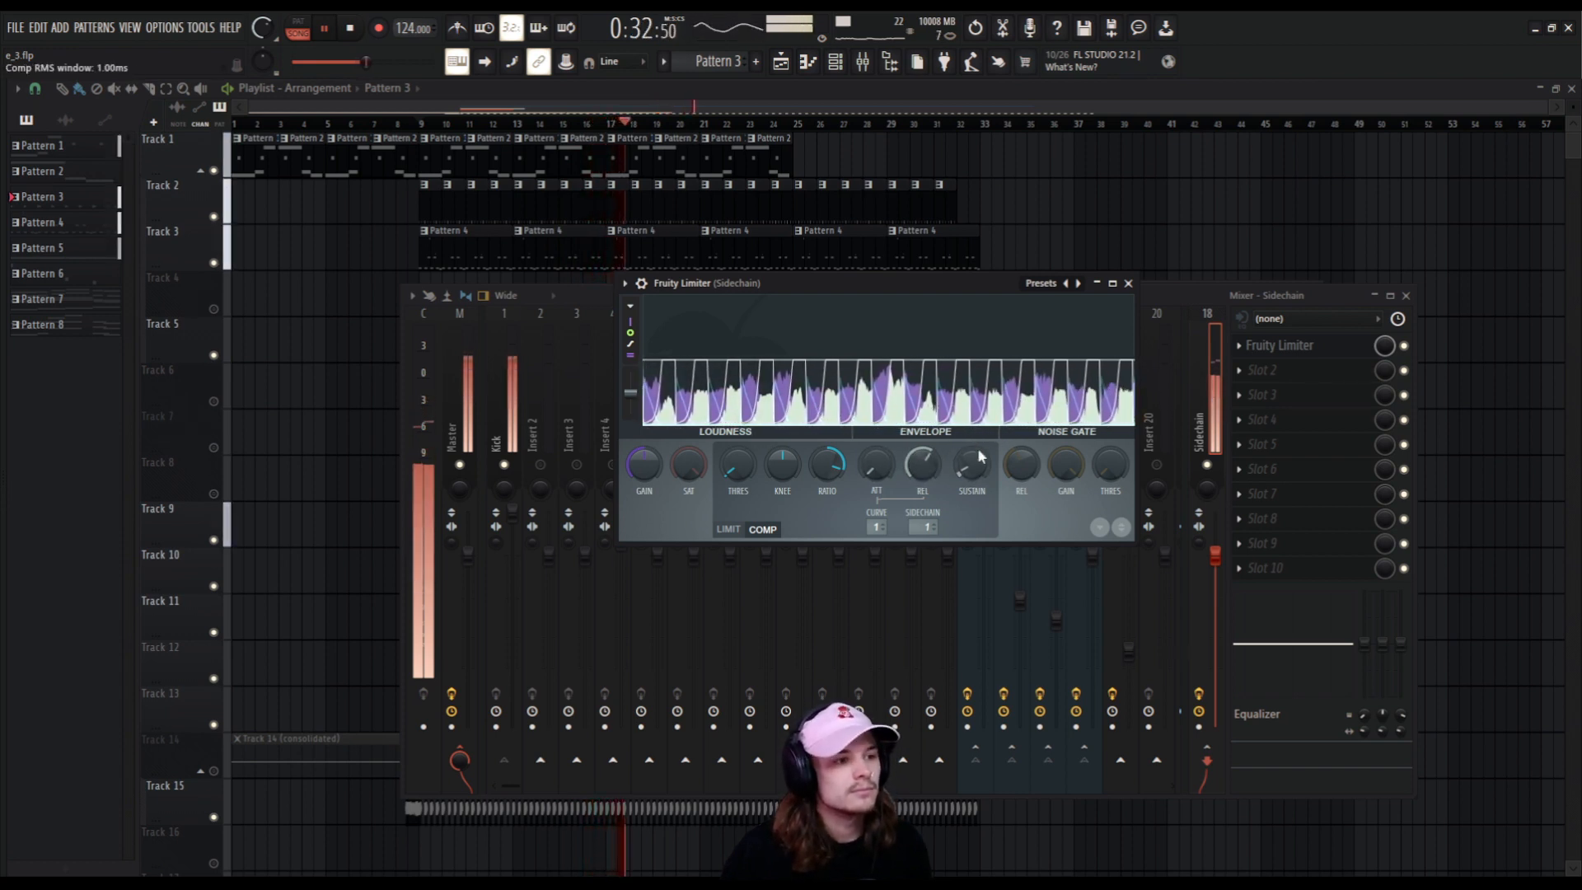
Bring the mixer forward, raise the Sidechain track's volume slightly during playback, and stop the song.
{"action": "left_click", "coordinate": [1176, 288]}
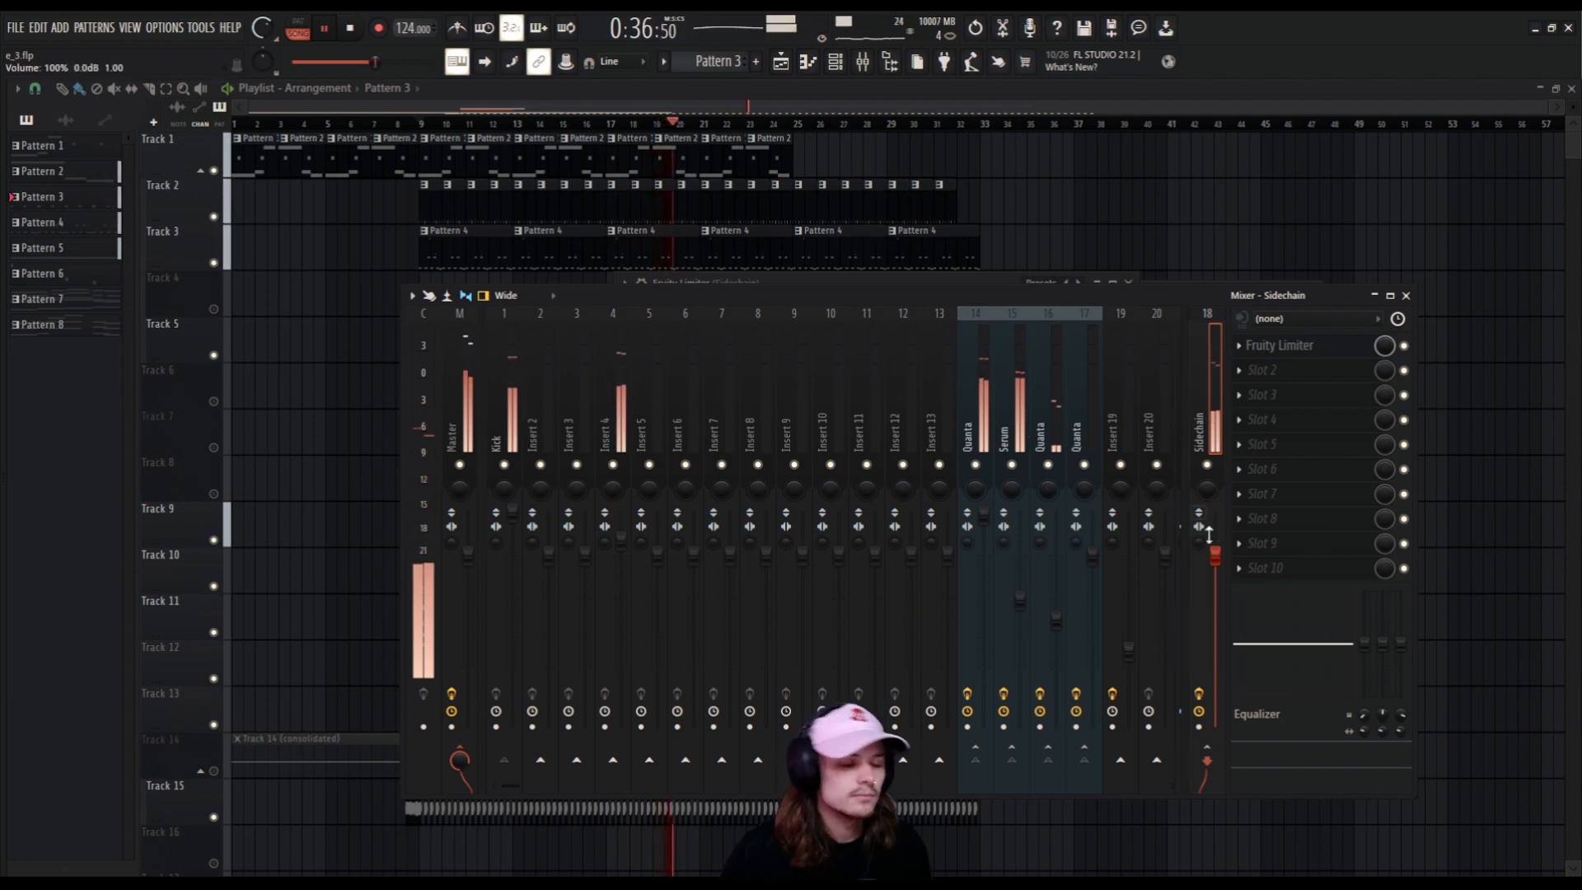
{"action": "left_click_drag", "start_coordinate": [1219, 571], "coordinate": [1219, 558]}
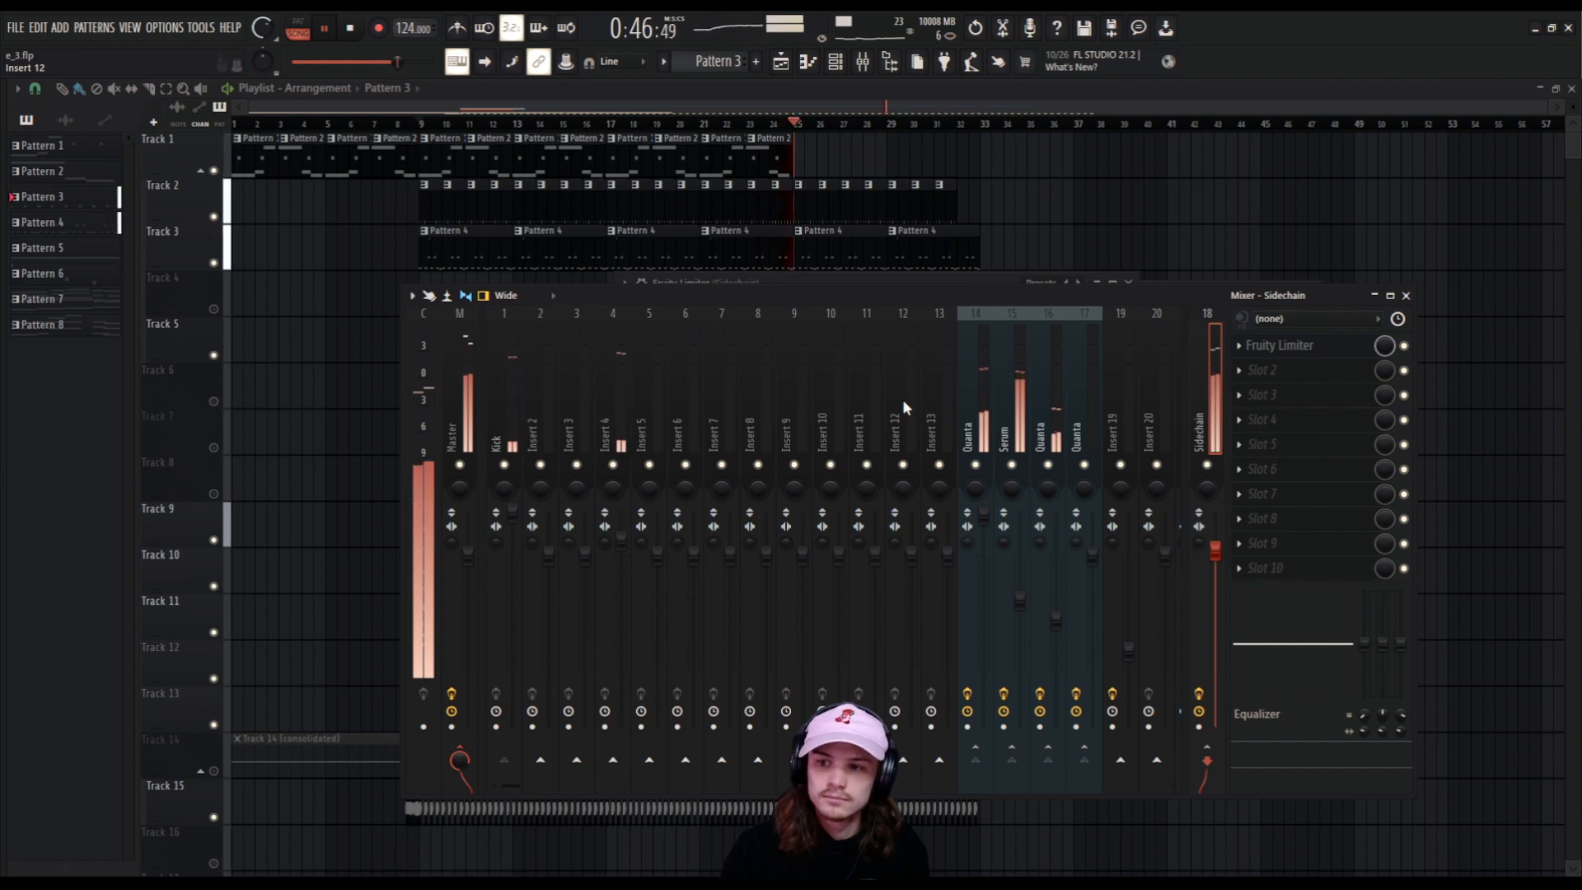
{"action": "key", "text": "space"}
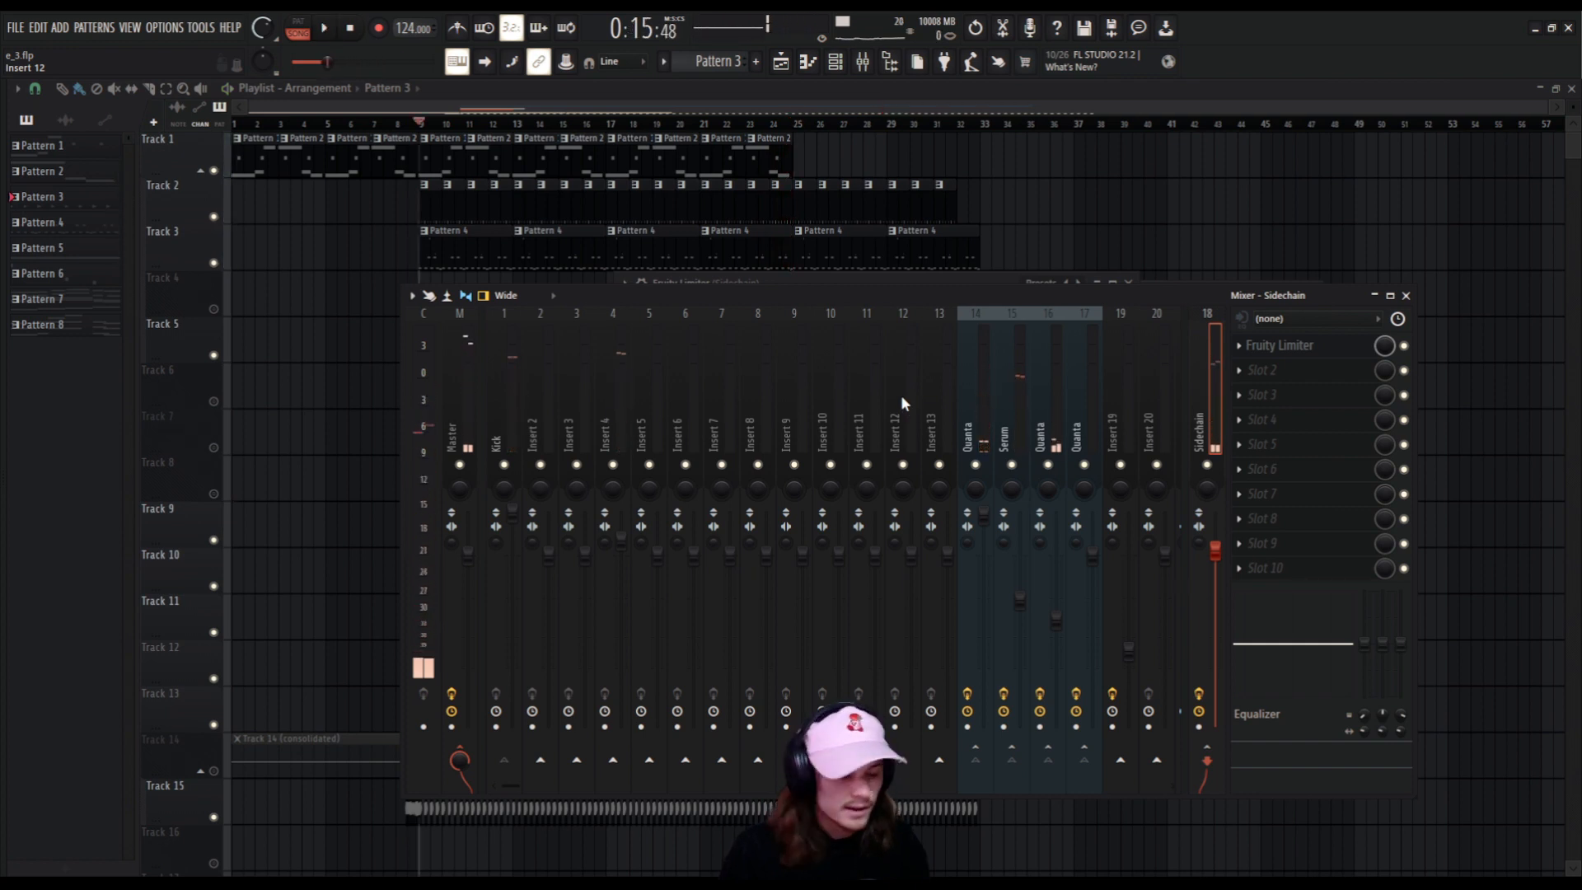